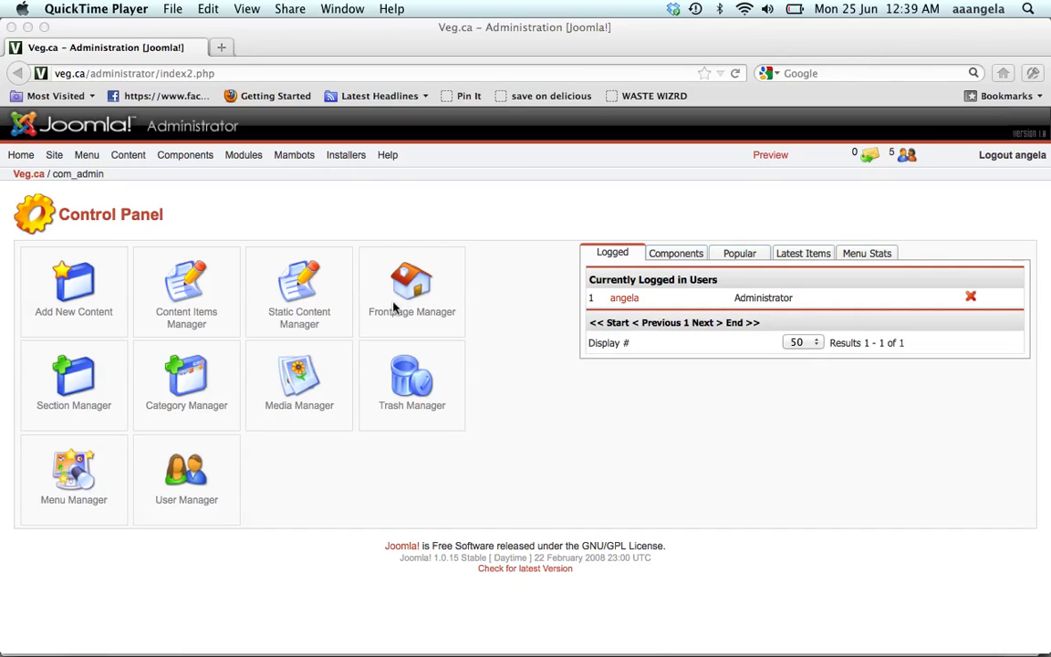
Step: Open the static content item "Directory - Farmers Markets, Organic" for editing and clear its Published setting
click(298, 302)
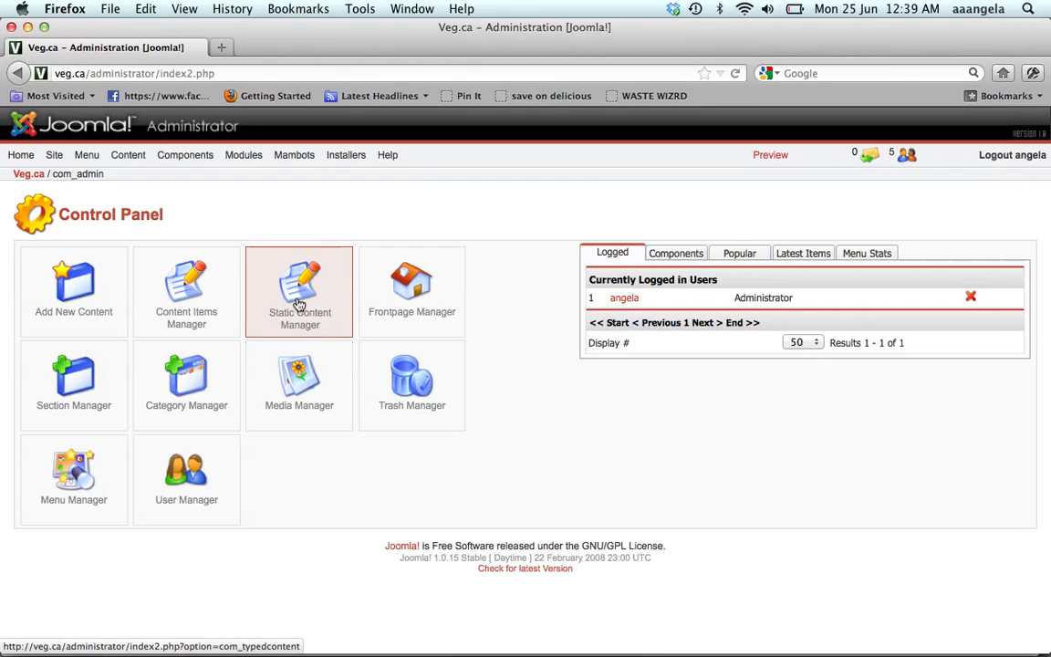
click(298, 303)
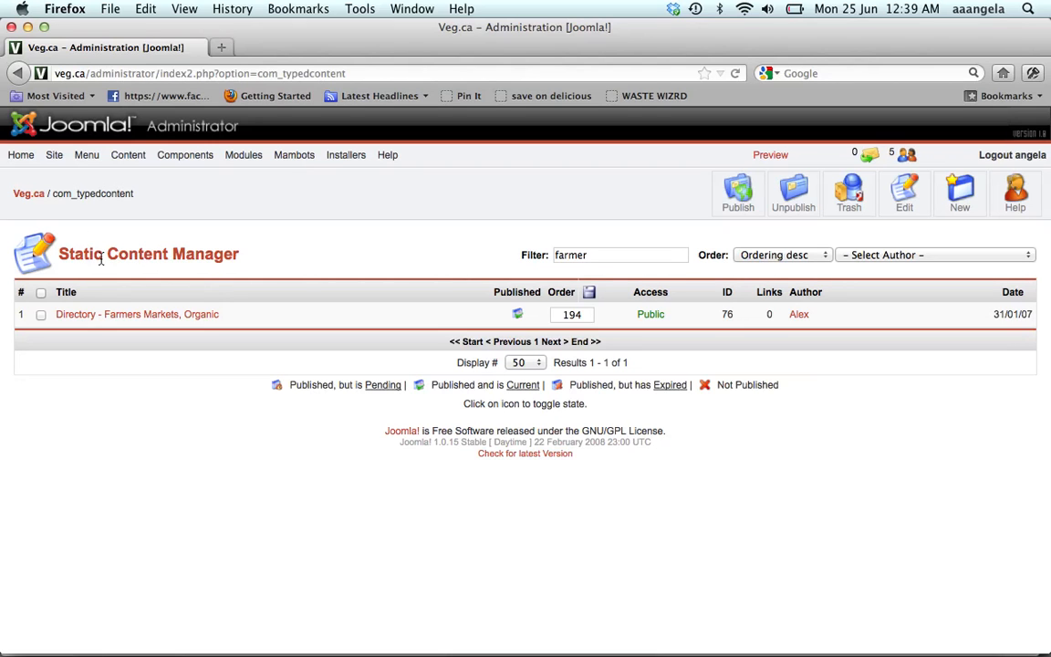
click(135, 315)
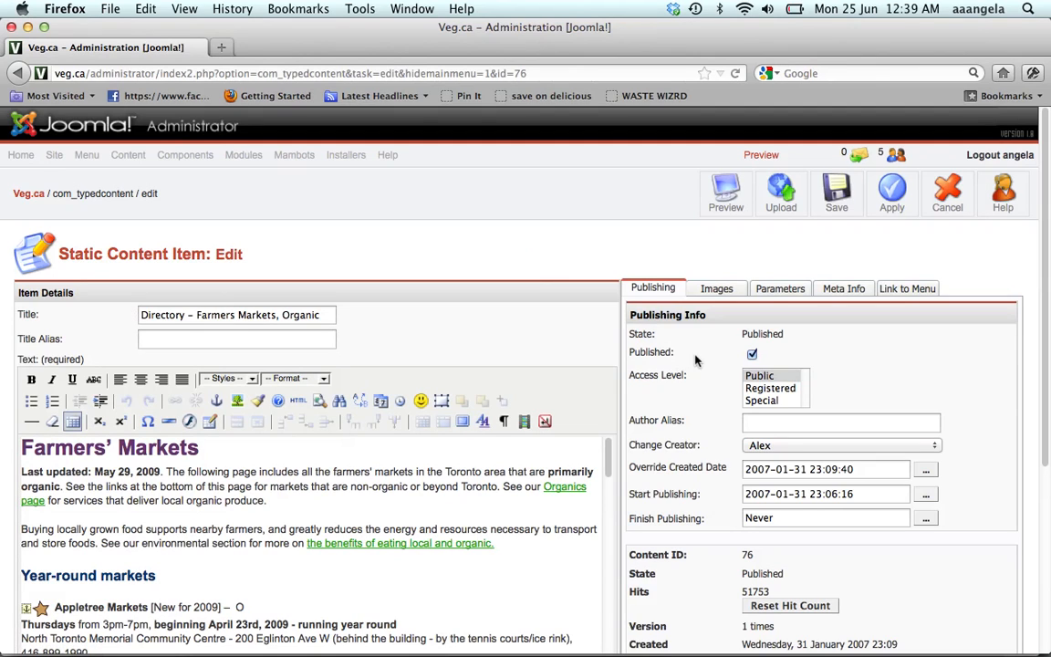
click(751, 355)
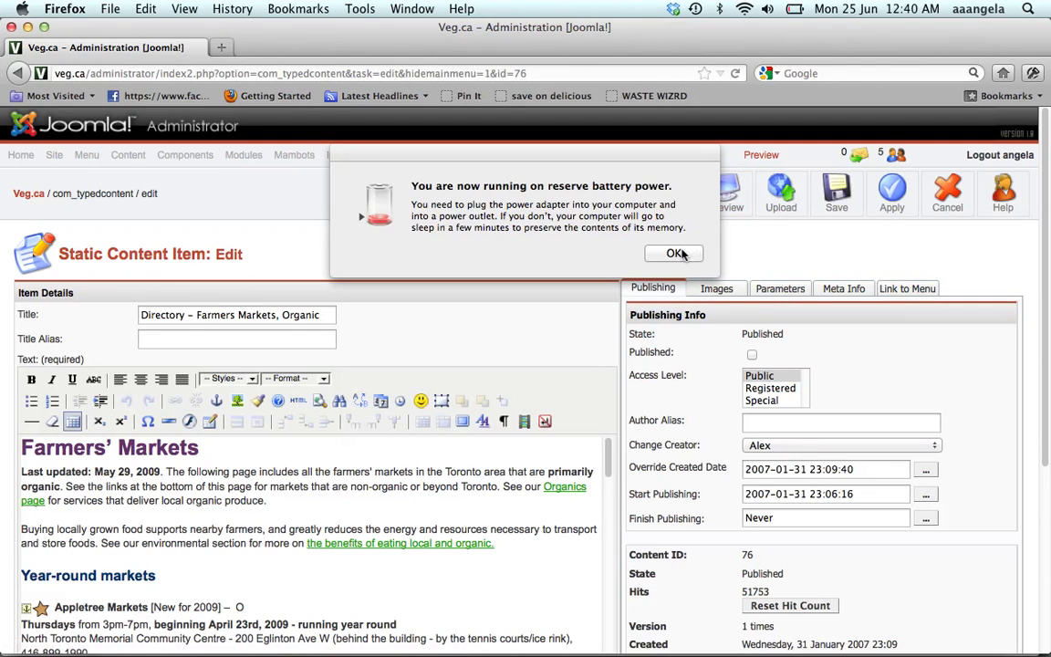
click(675, 254)
Step: Preview the farmers' markets page in a resized preview window and close the preview
click(726, 217)
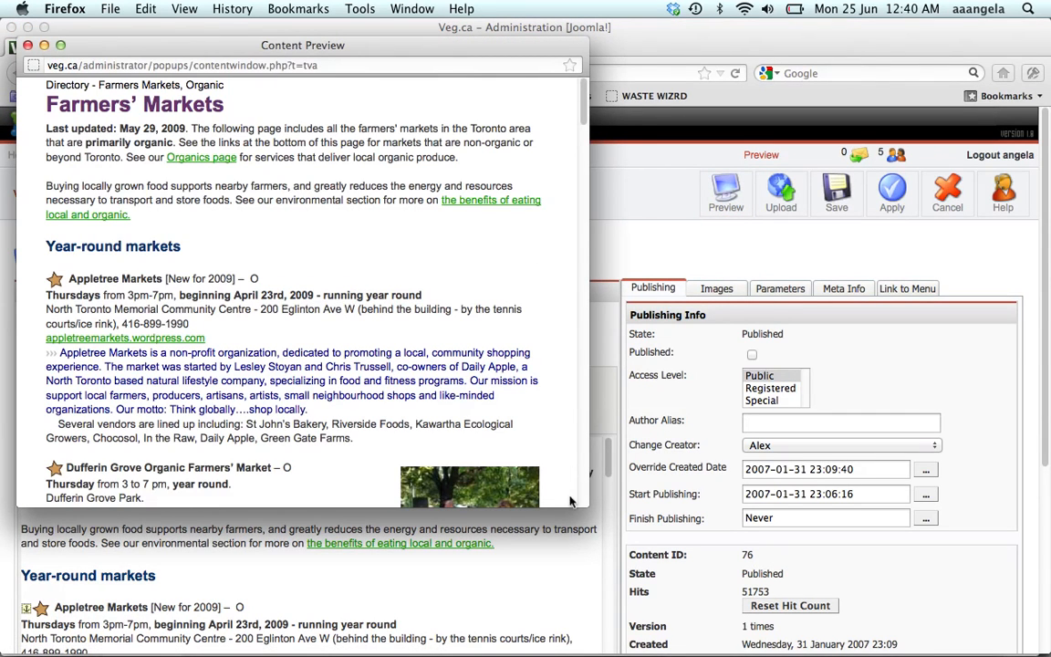
drag(589, 505, 611, 572)
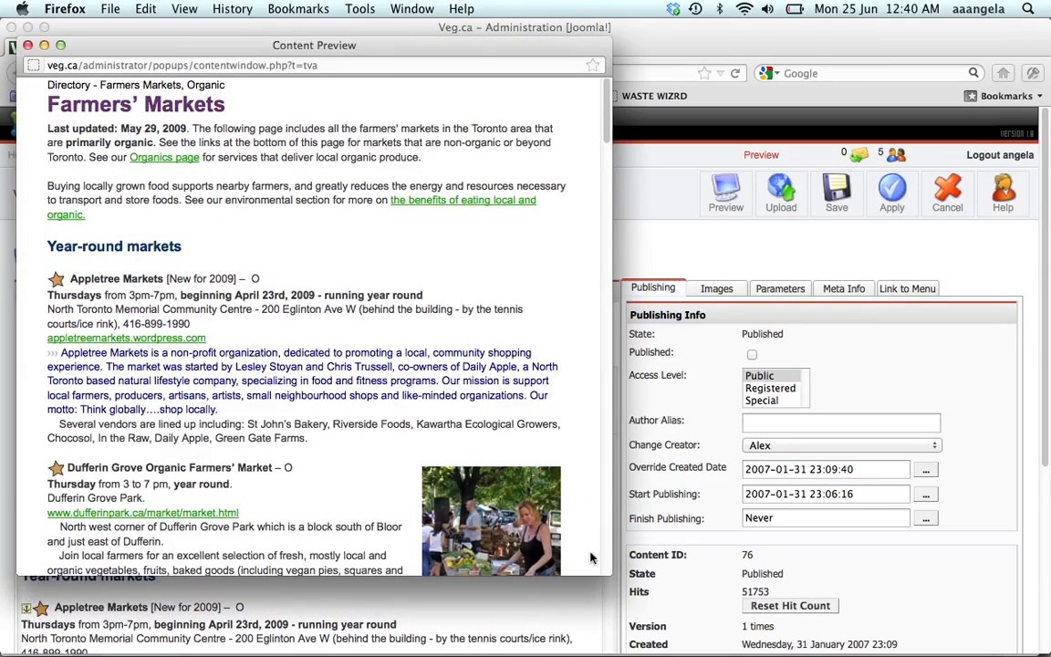
click(476, 594)
drag(476, 593, 608, 521)
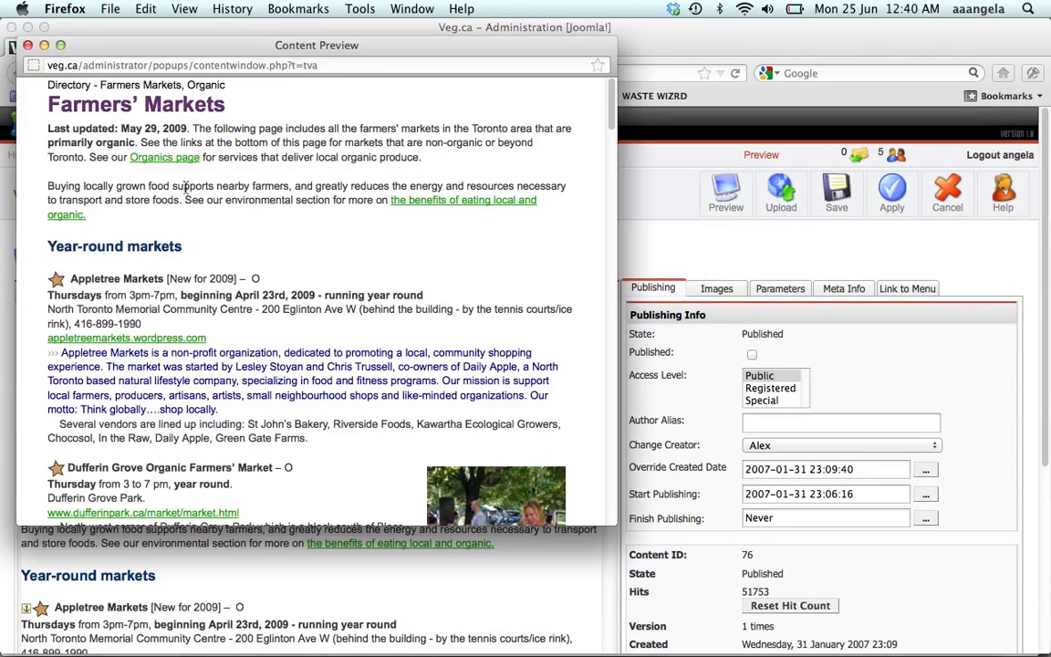
click(28, 46)
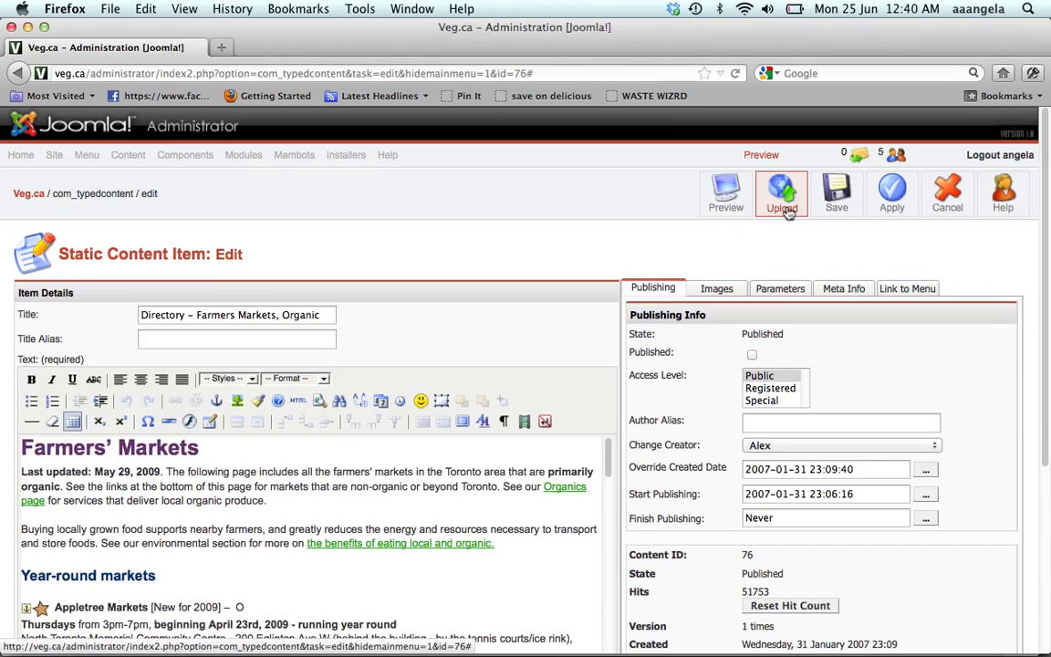
Step: Save the unpublished item, and reopen it from the list to apply its changes and close it
click(837, 208)
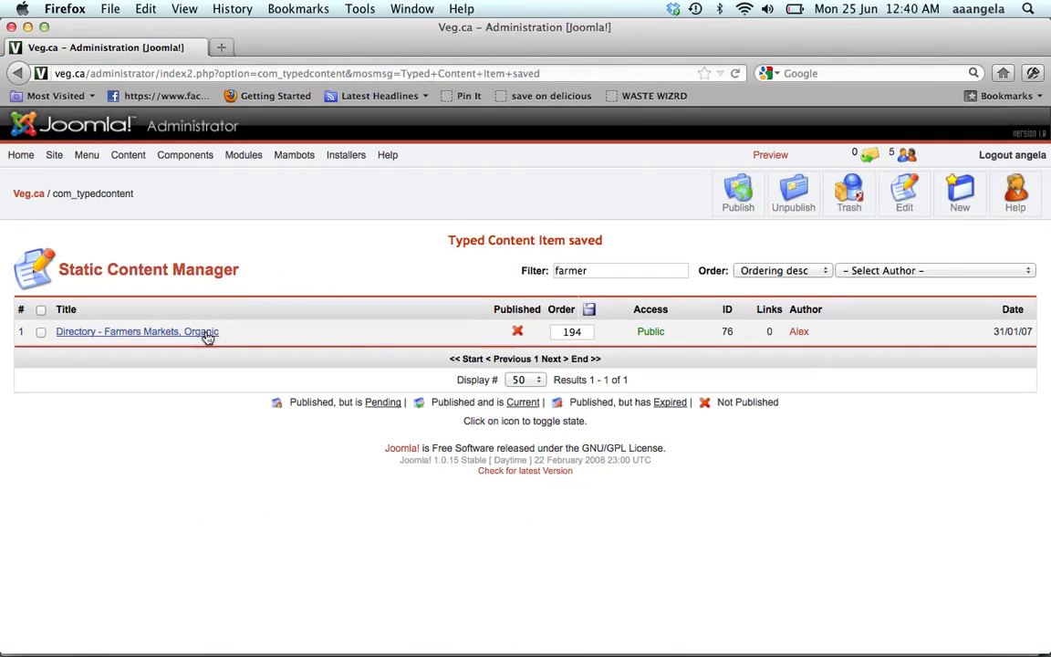
click(207, 334)
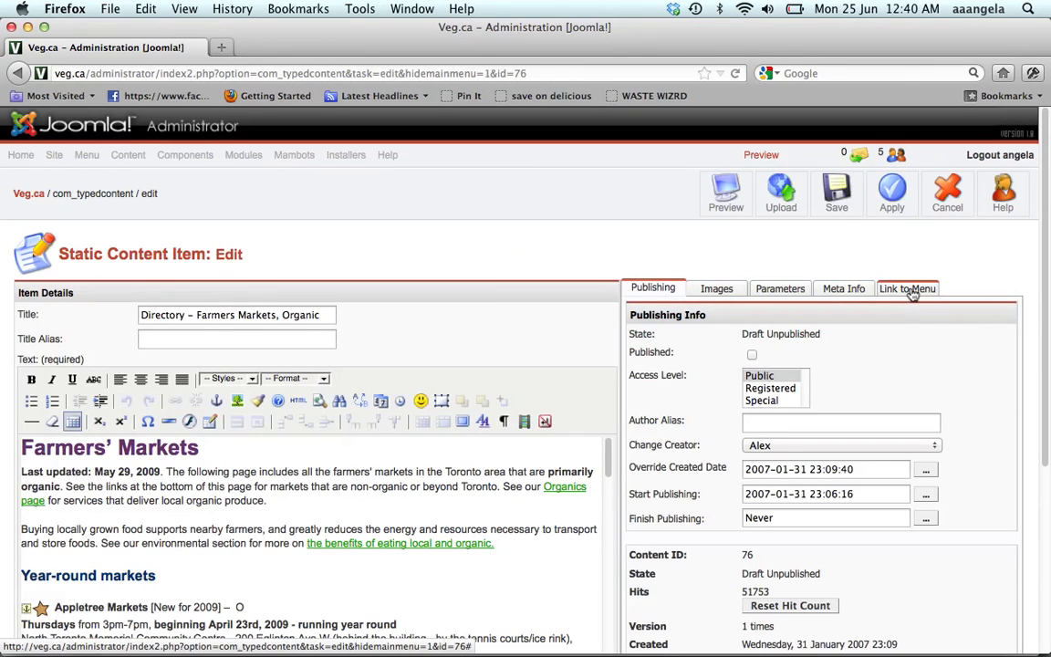
click(893, 207)
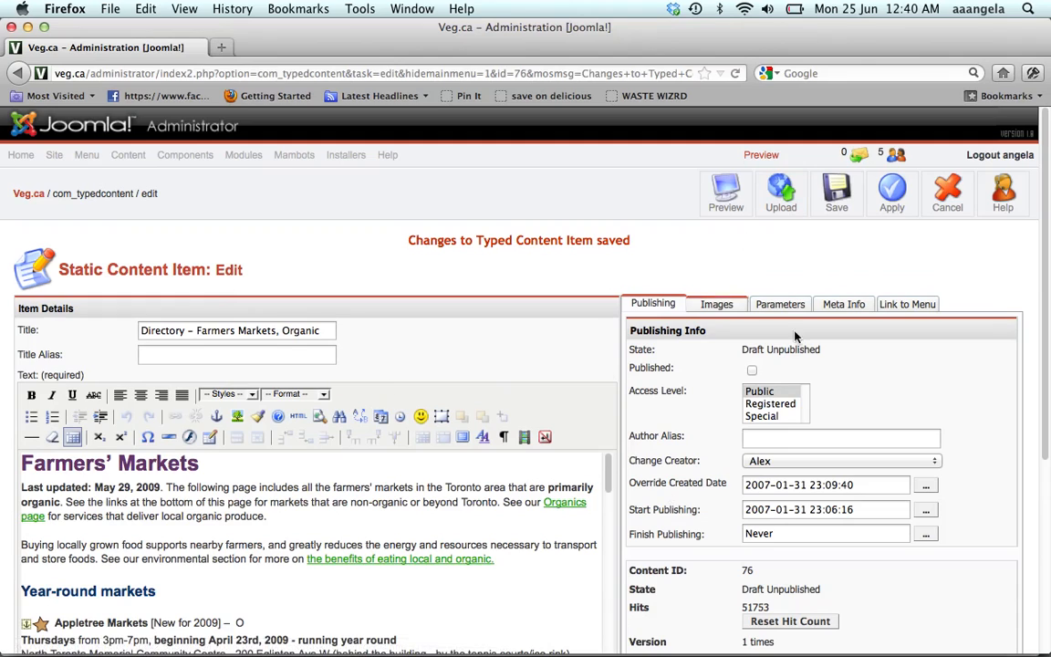
click(950, 201)
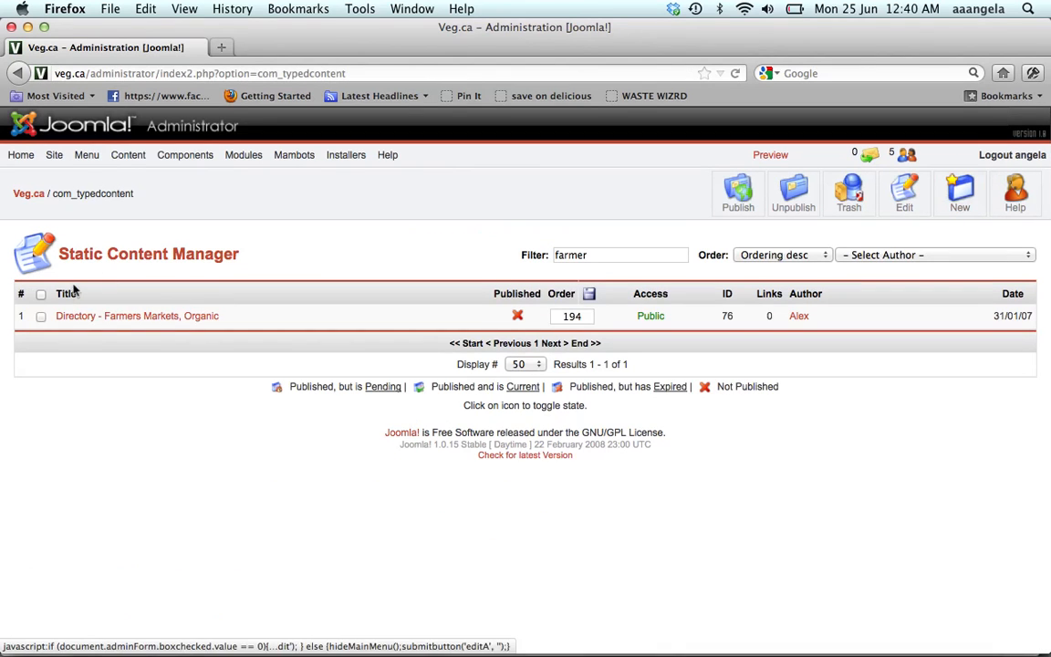
Step: Reopen the "Directory - Farmers Markets, Organic" item and delete the star icon and extra space before the Appletree Markets heading
click(88, 317)
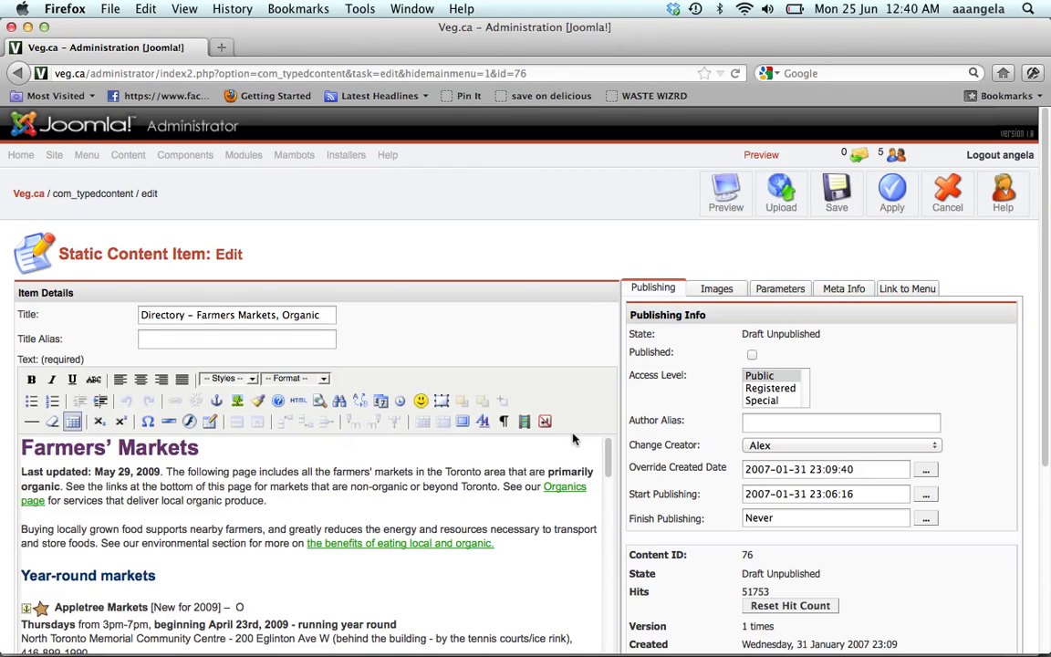
scroll(576, 424, down, 4)
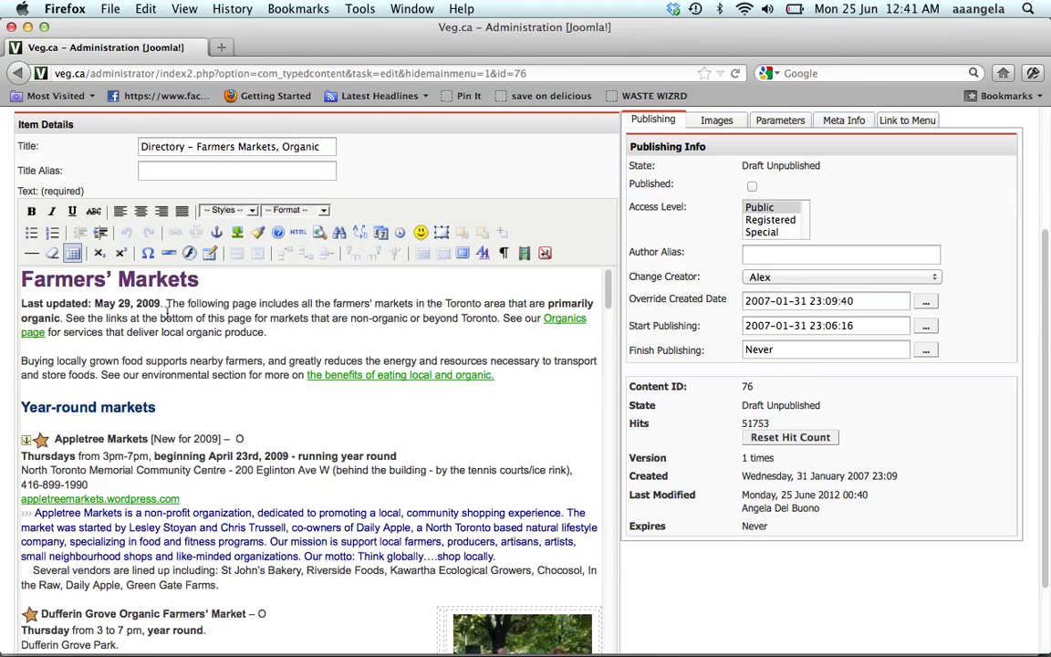
scroll(302, 358, up, 1)
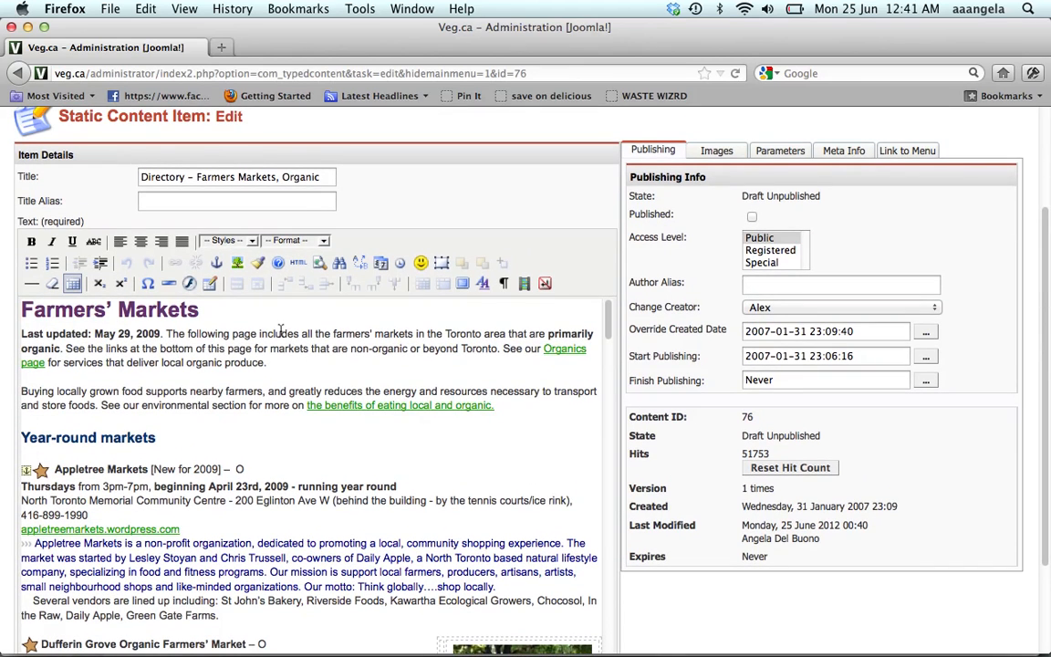
scroll(208, 402, down, 3)
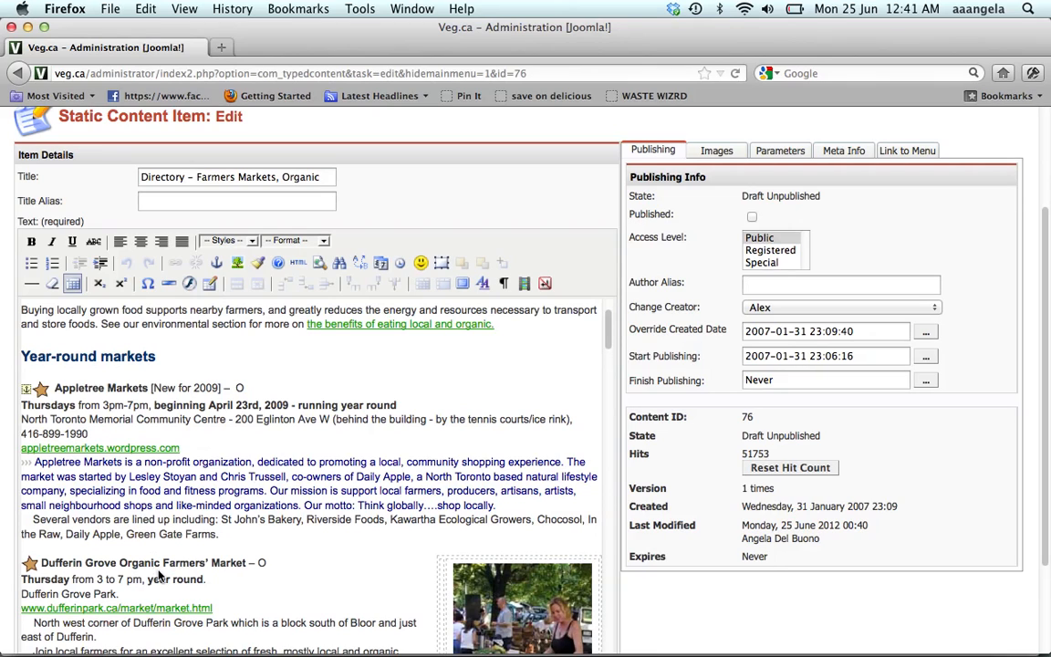
click(51, 388)
key(BackSpace)
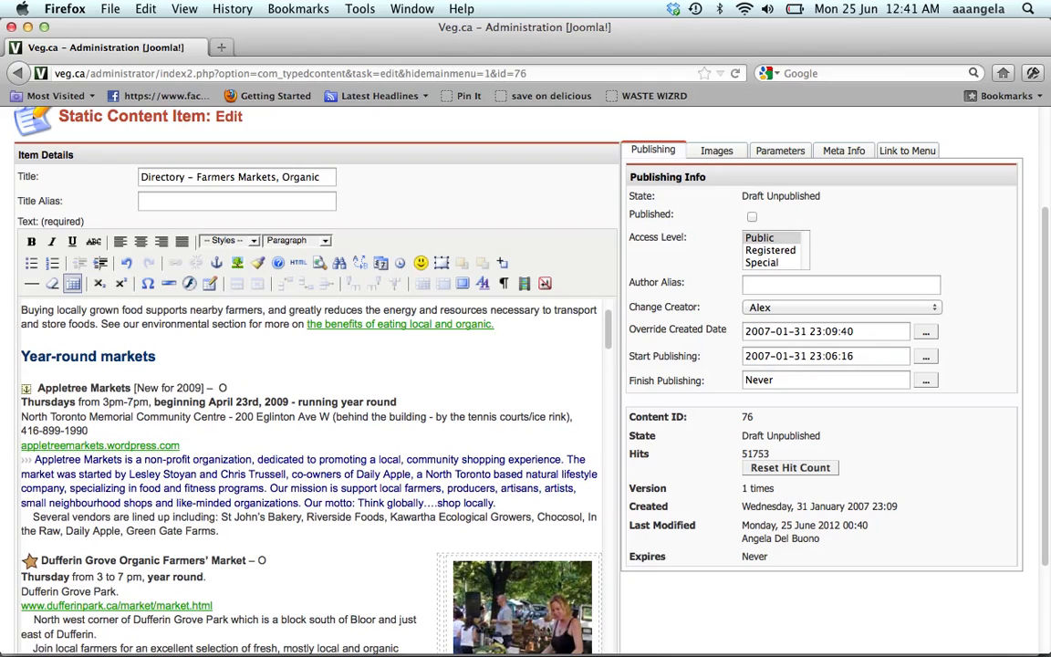
key(BackSpace)
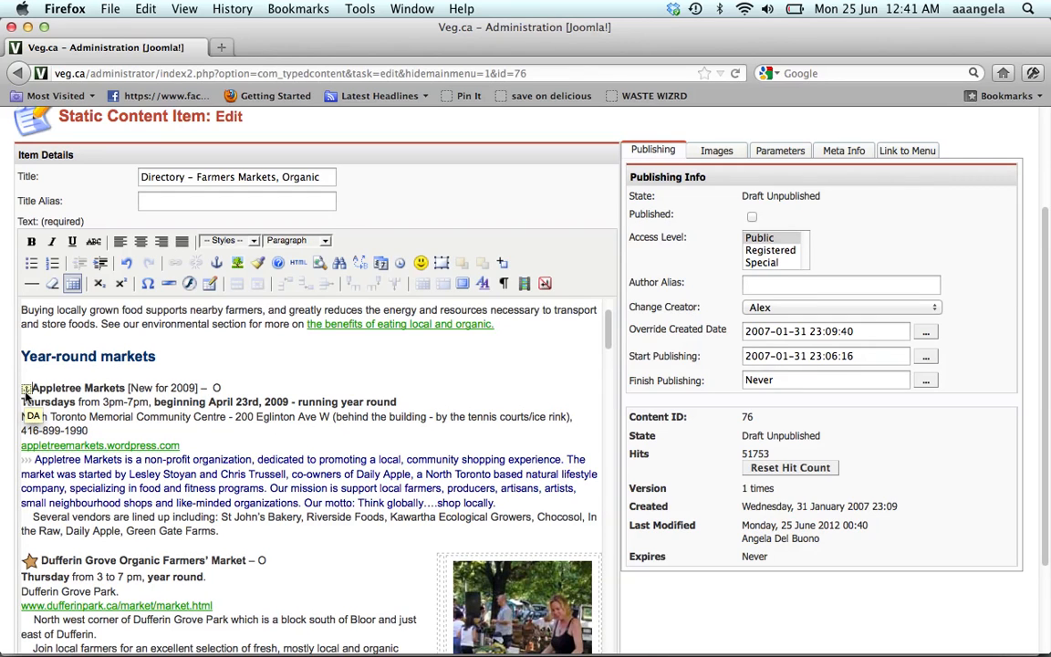
scroll(27, 396, down, 5)
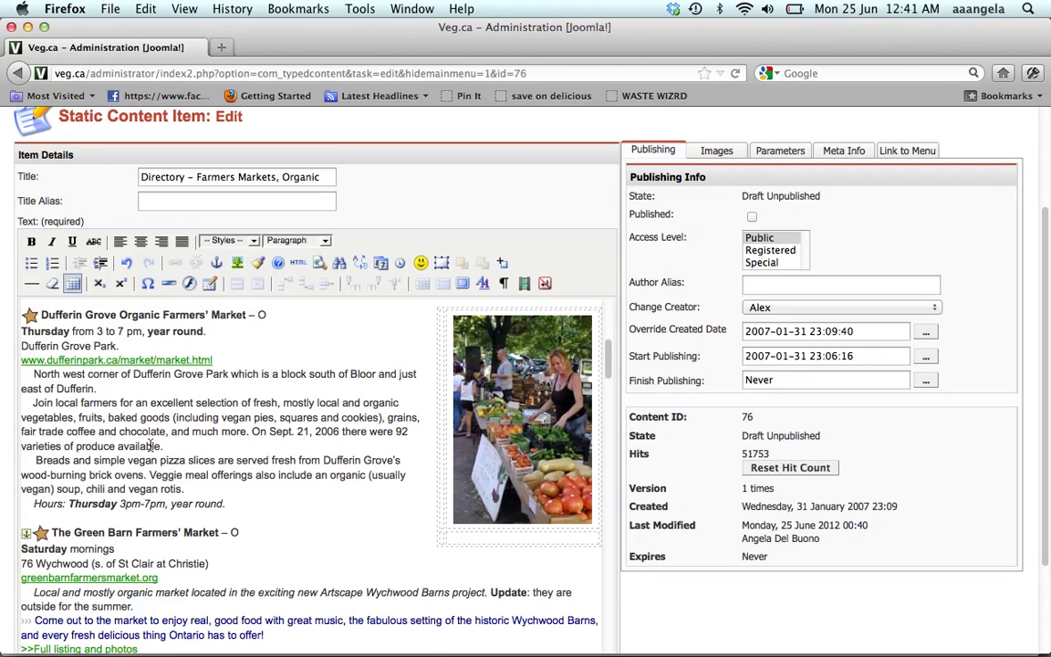
scroll(150, 446, up, 5)
scroll(150, 445, up, 1)
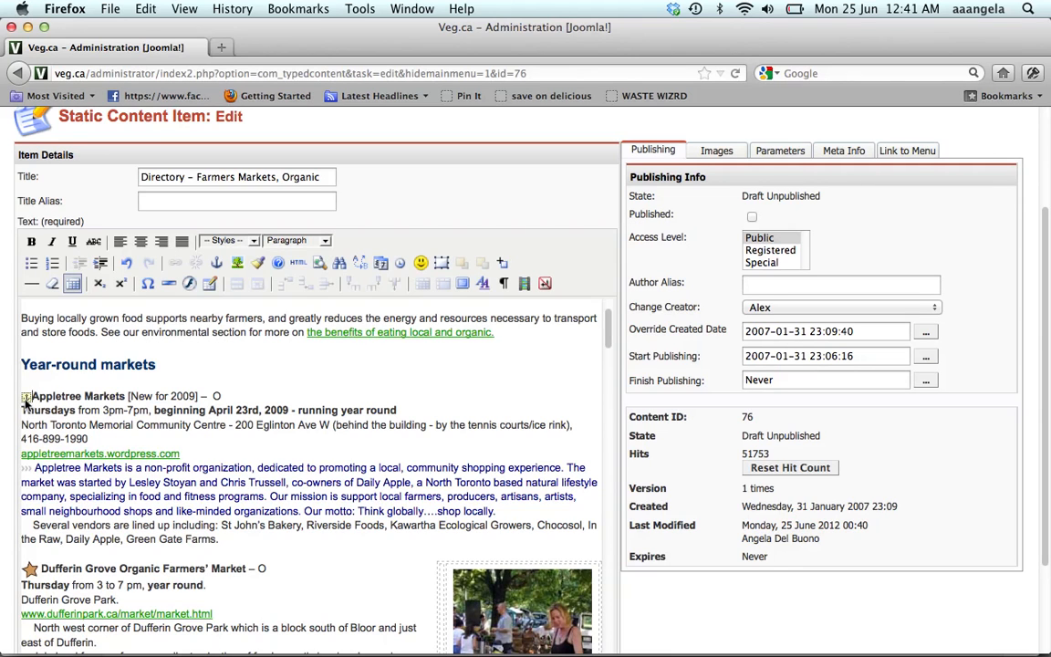
scroll(137, 456, down, 20)
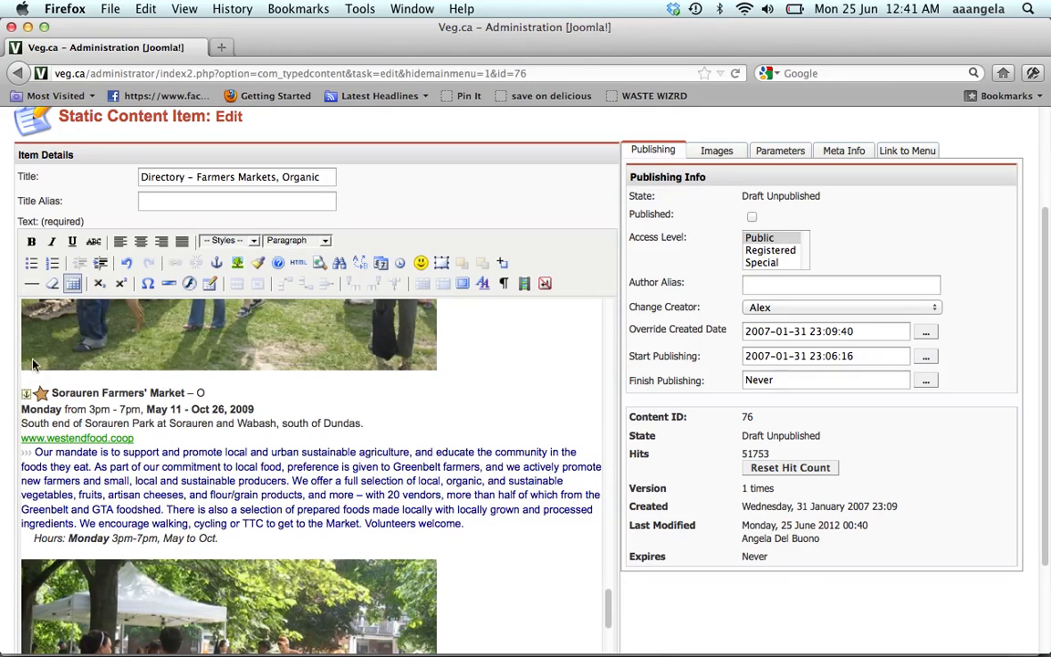
scroll(27, 394, up, 20)
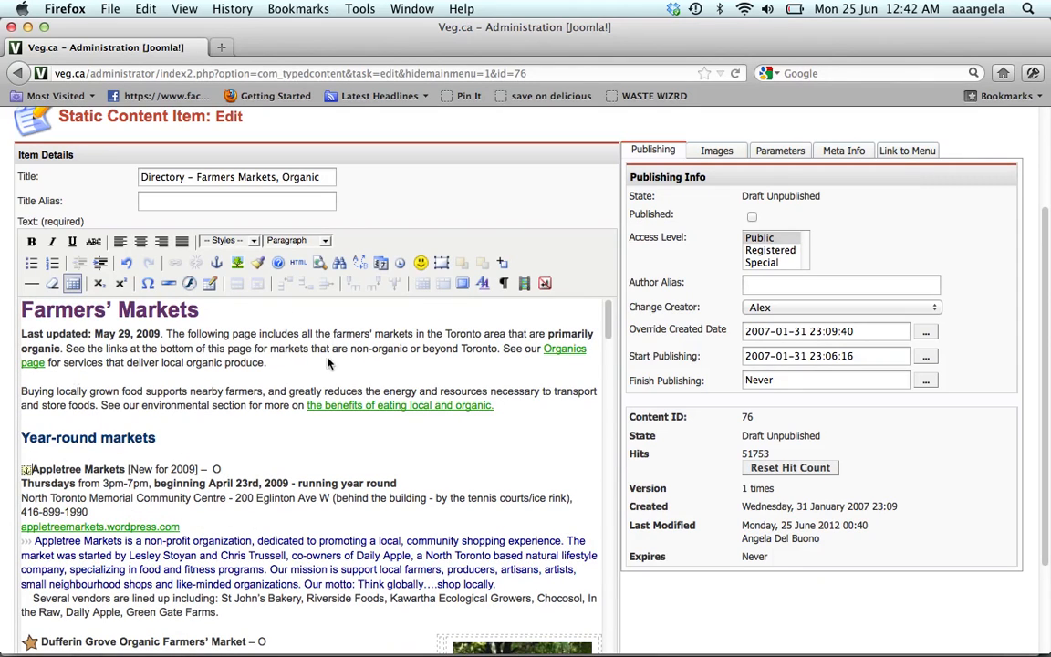
click(216, 264)
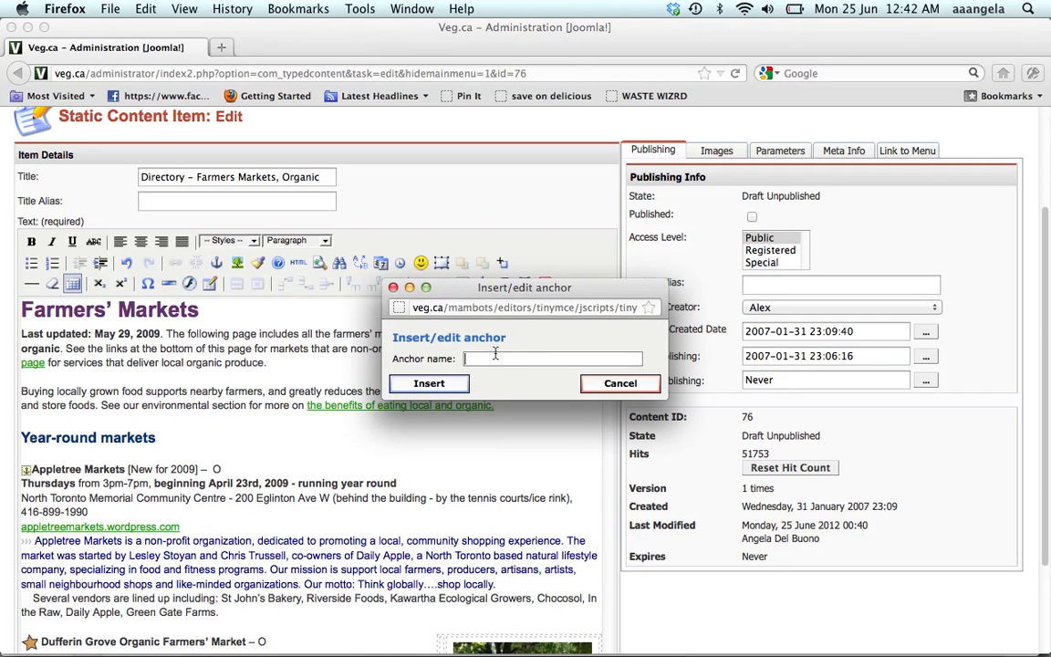
click(495, 358)
text(AS)
click(617, 383)
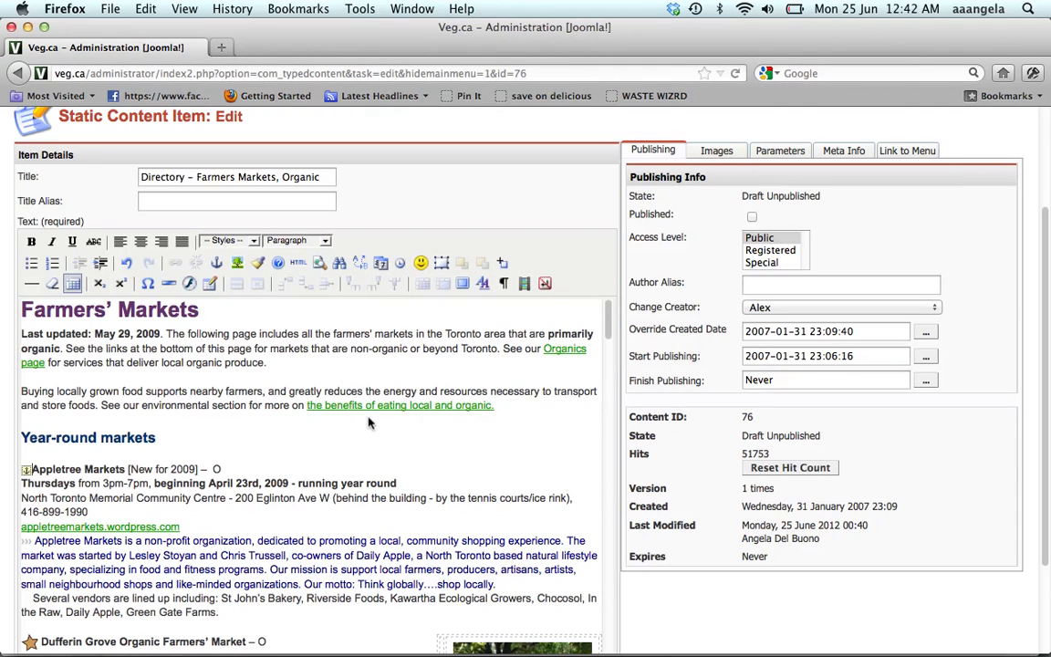
Step: Remove "[New for 2009]" from the Appletree Markets heading and insert a blank line below the heading
drag(199, 469, 128, 469)
key(BackSpace)
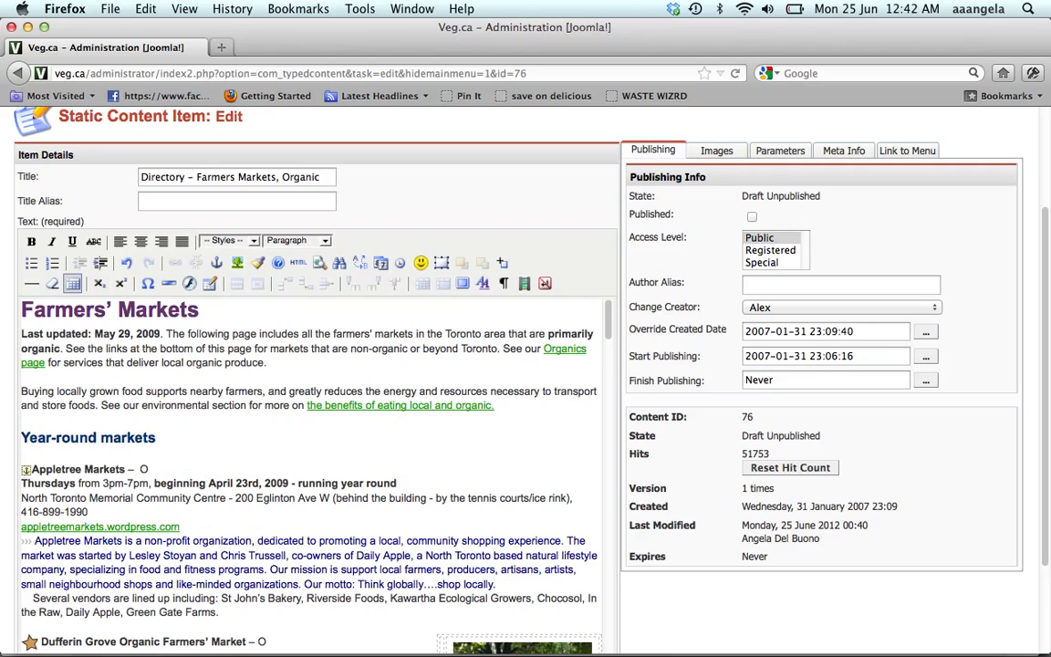
click(140, 468)
scroll(284, 497, down, 5)
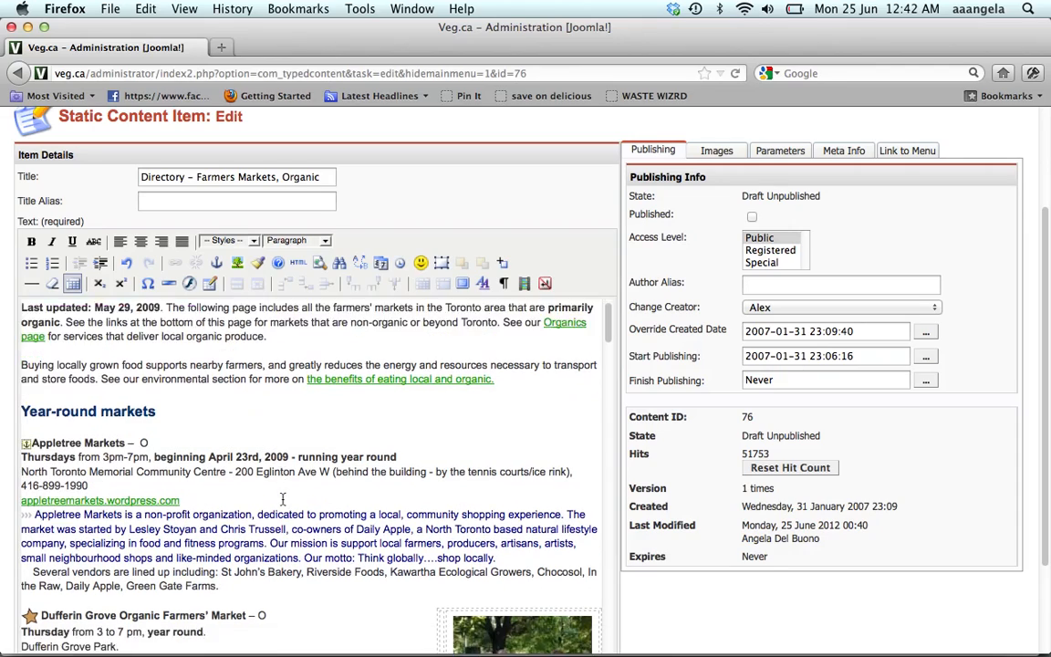
scroll(284, 498, down, 3)
scroll(167, 370, up, 6)
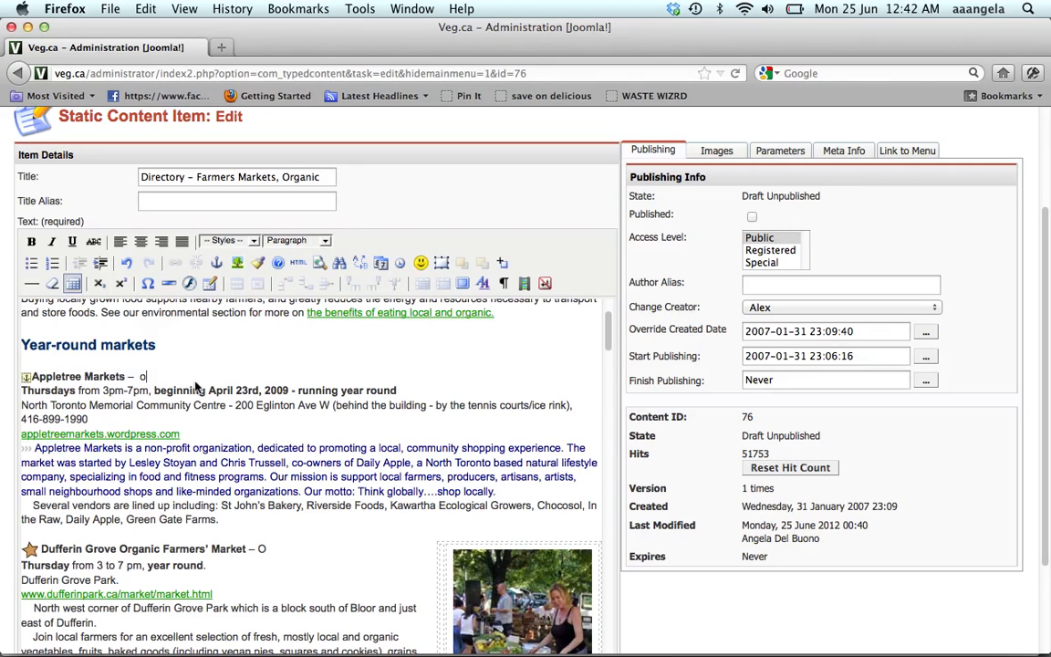
key(BackSpace)
key(Return)
Step: Copy the appletreemarkets.wordpress.com link text in the Appletree Markets listing and delete the link
drag(176, 448, 7, 447)
key(super+c)
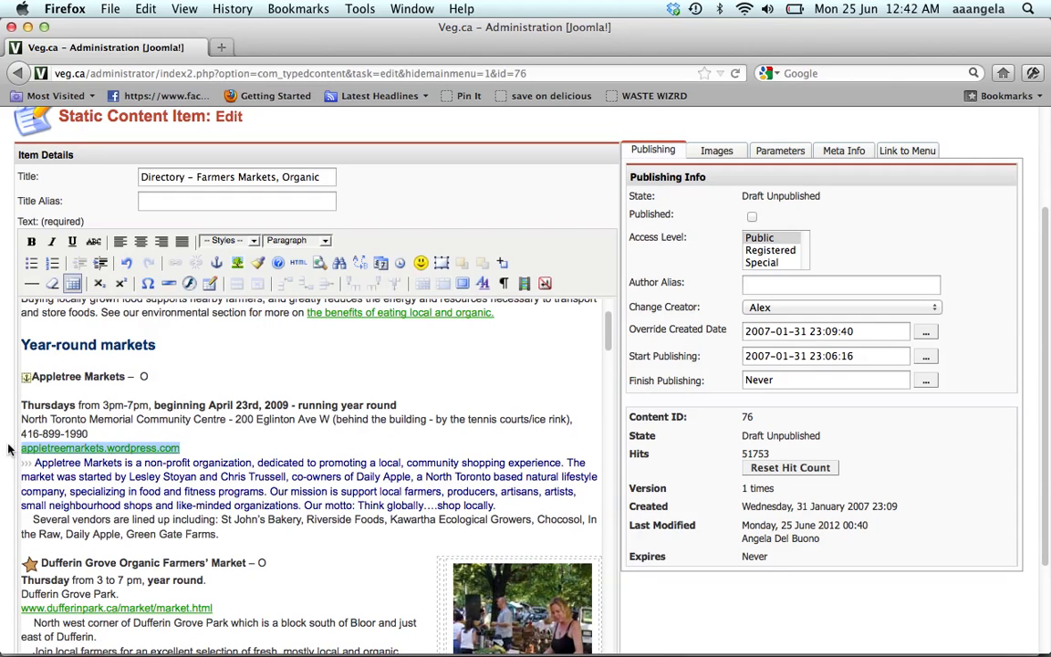
key(Delete)
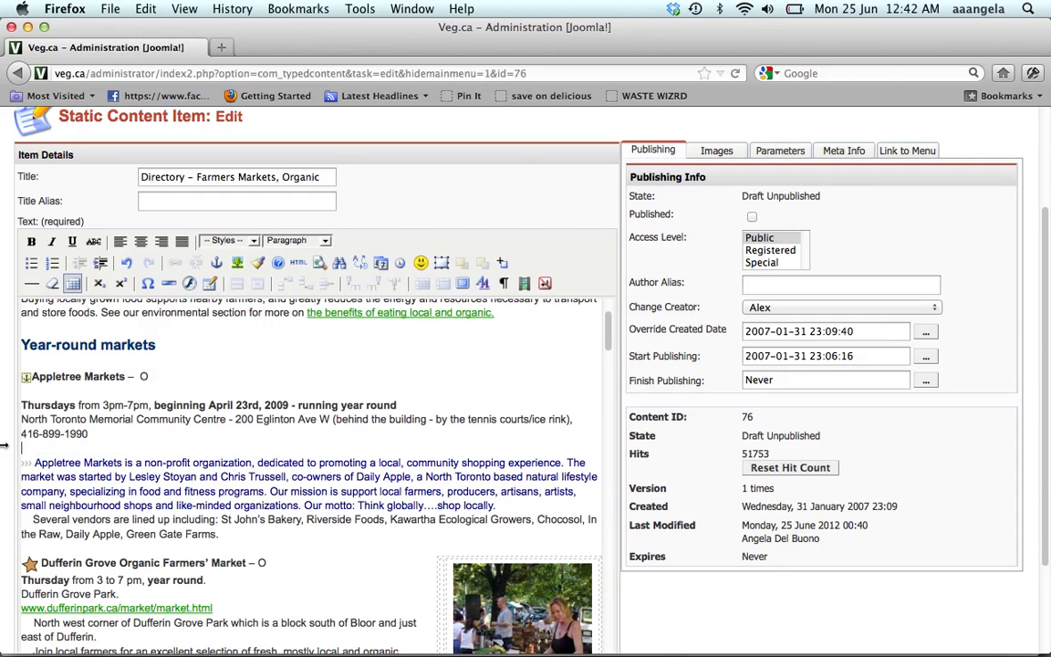
Step: Load appletreemarkets.wordpress.com in a new browser tab to check the market's website
key(super+t)
text(√)
key(Return)
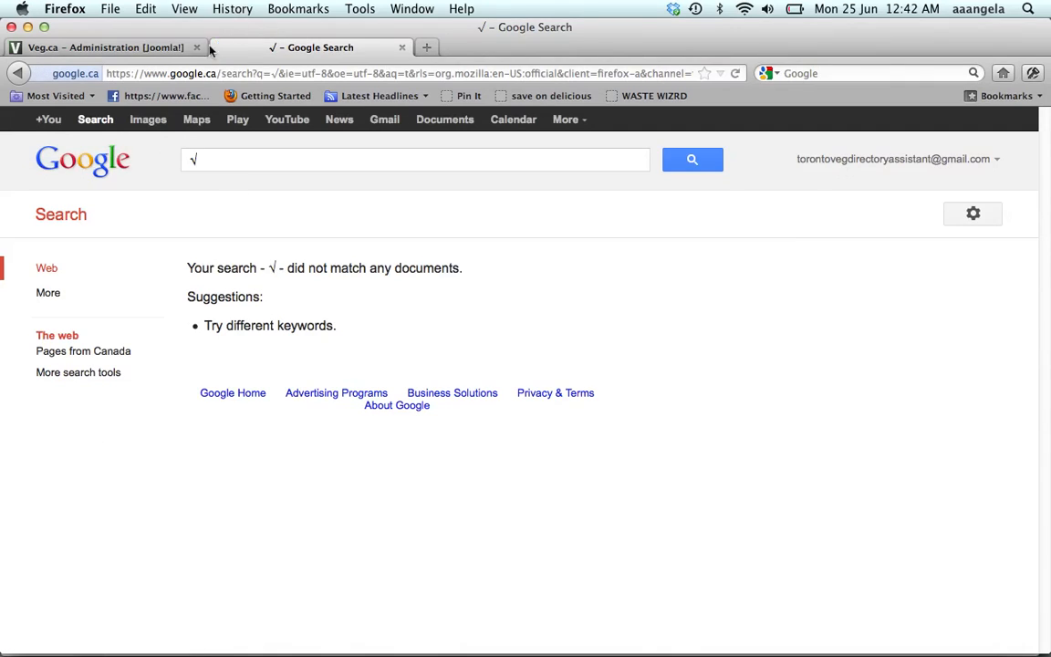
click(194, 72)
key(super+v)
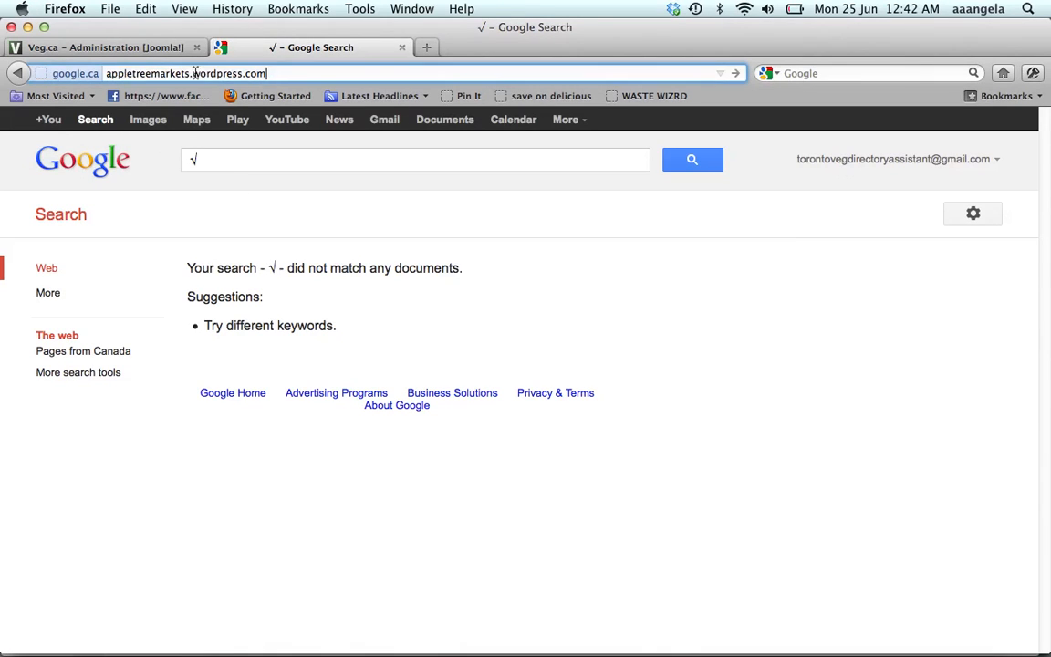
key(Return)
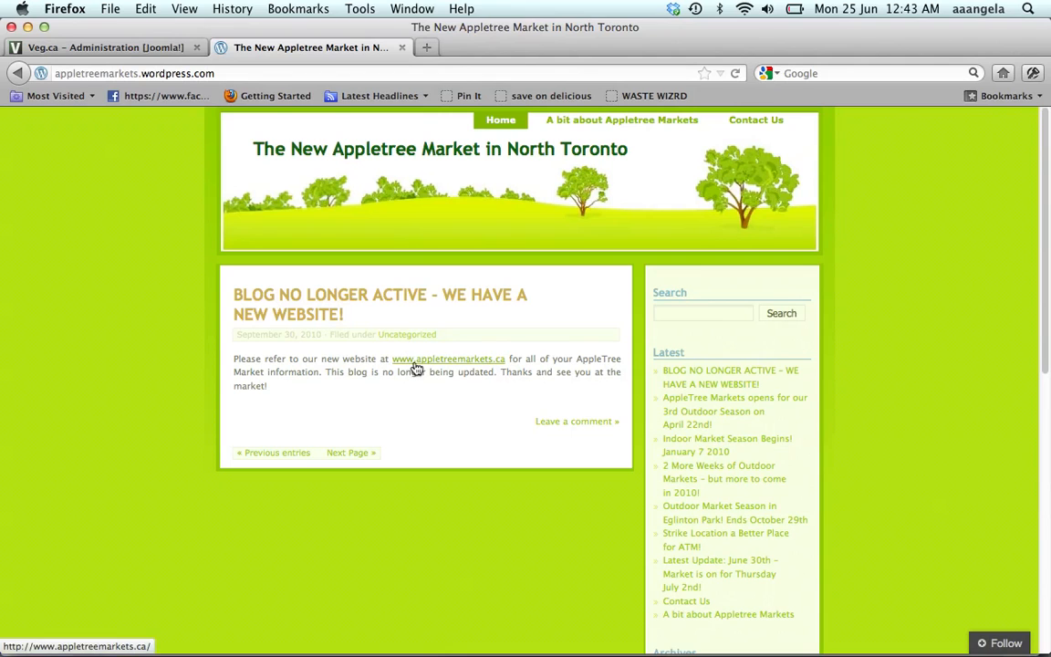
click(415, 368)
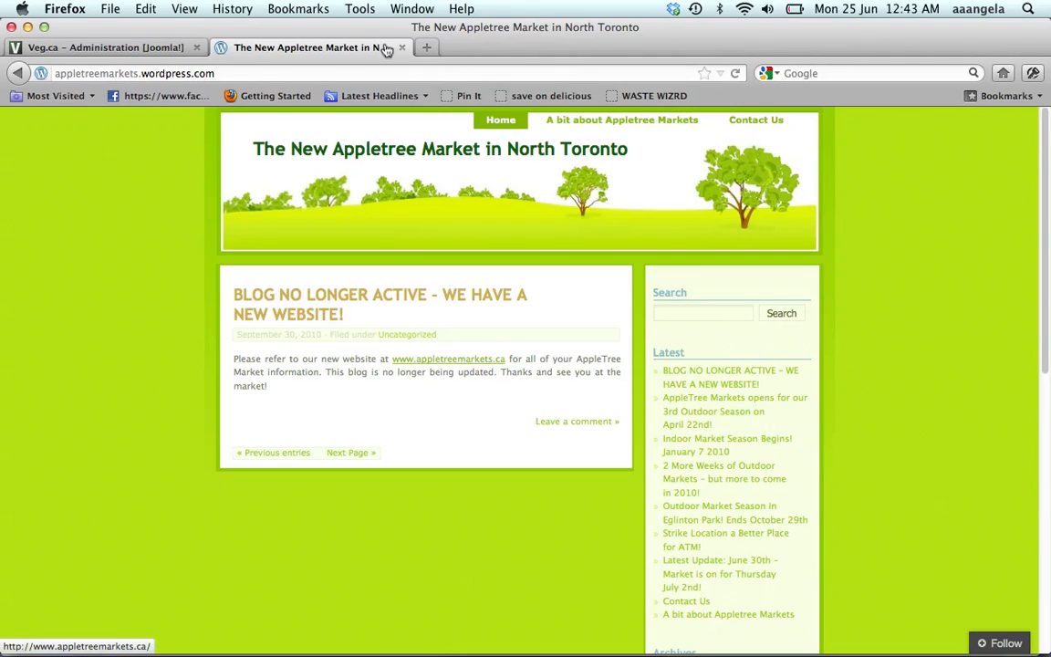
click(193, 75)
key(super+c)
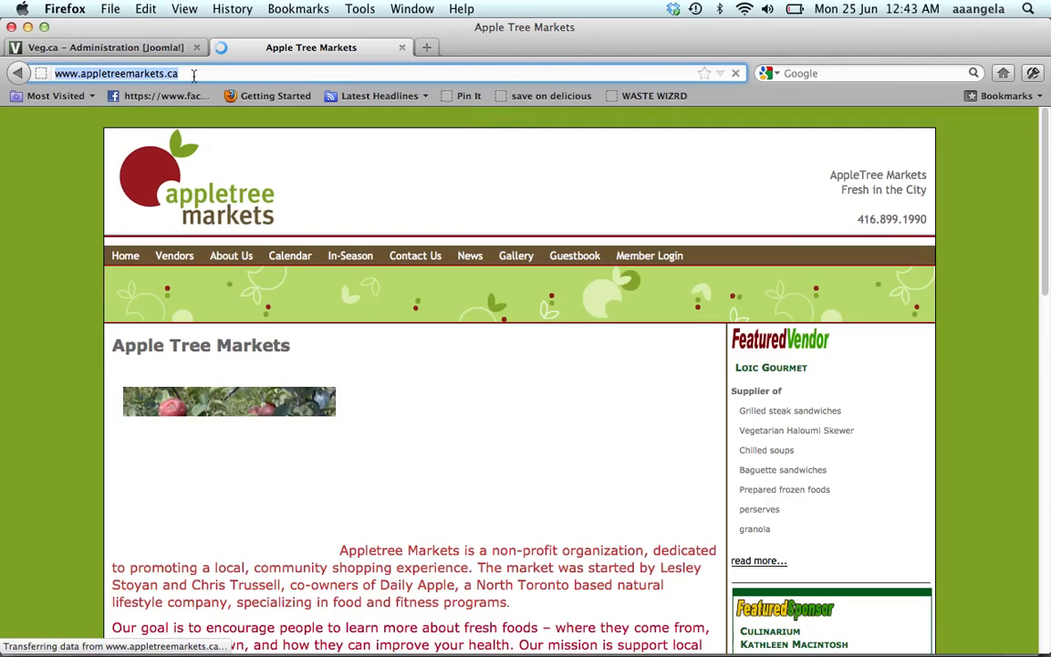
click(100, 47)
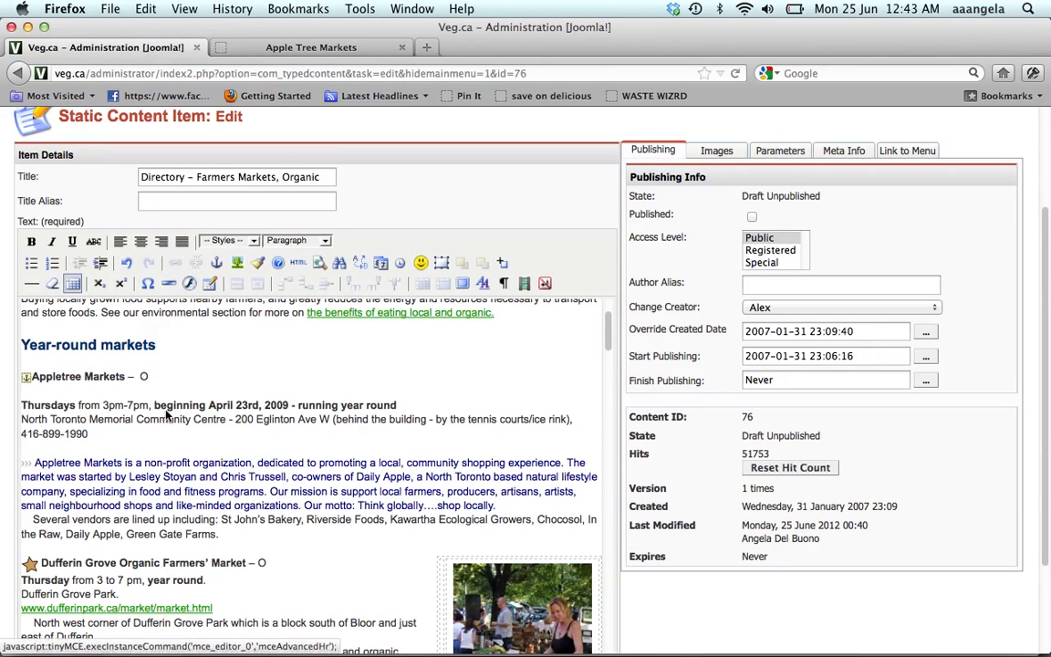
Step: Paste the copied site address under the Appletree Markets heading, ending it with a comma, and separate it from the Thursdays line below
key(super+v)
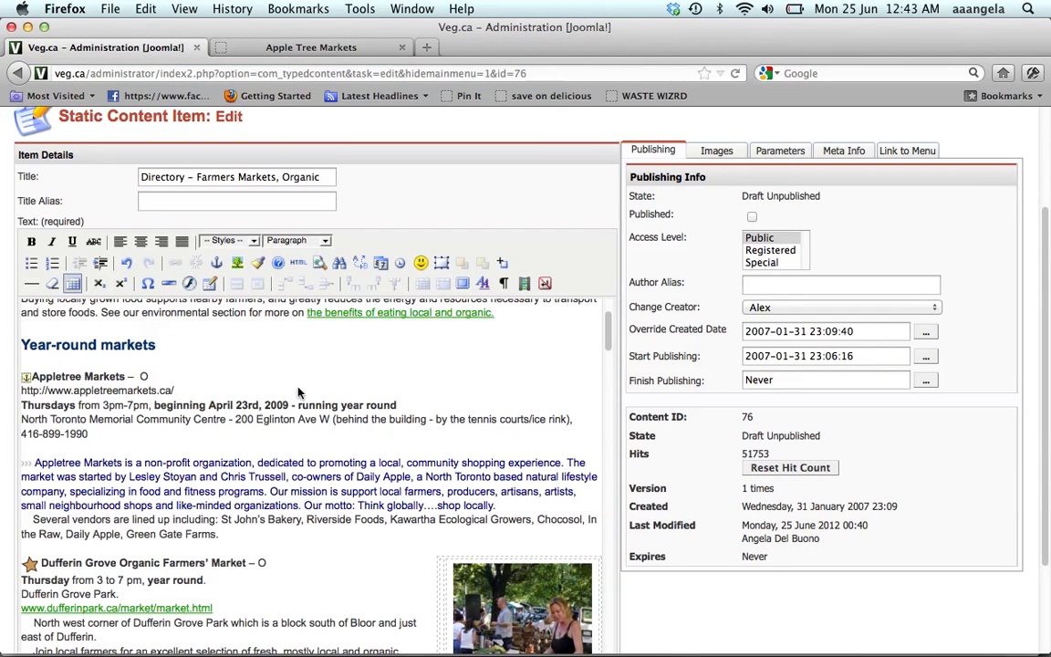
key(Delete)
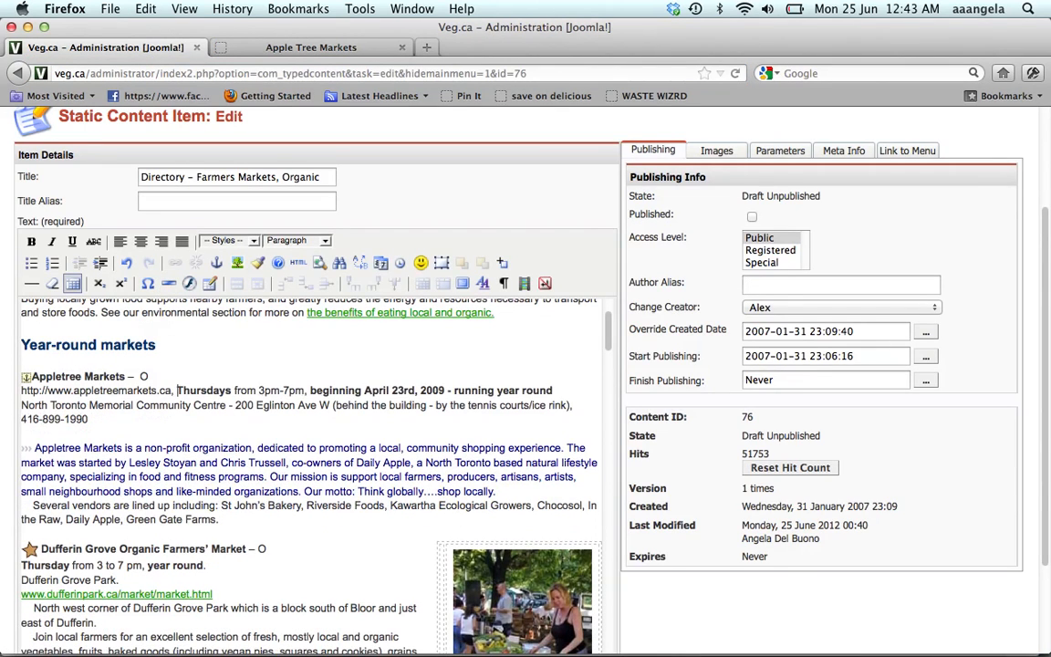
key(Return)
key(Right)
key(Right)
key(Right)
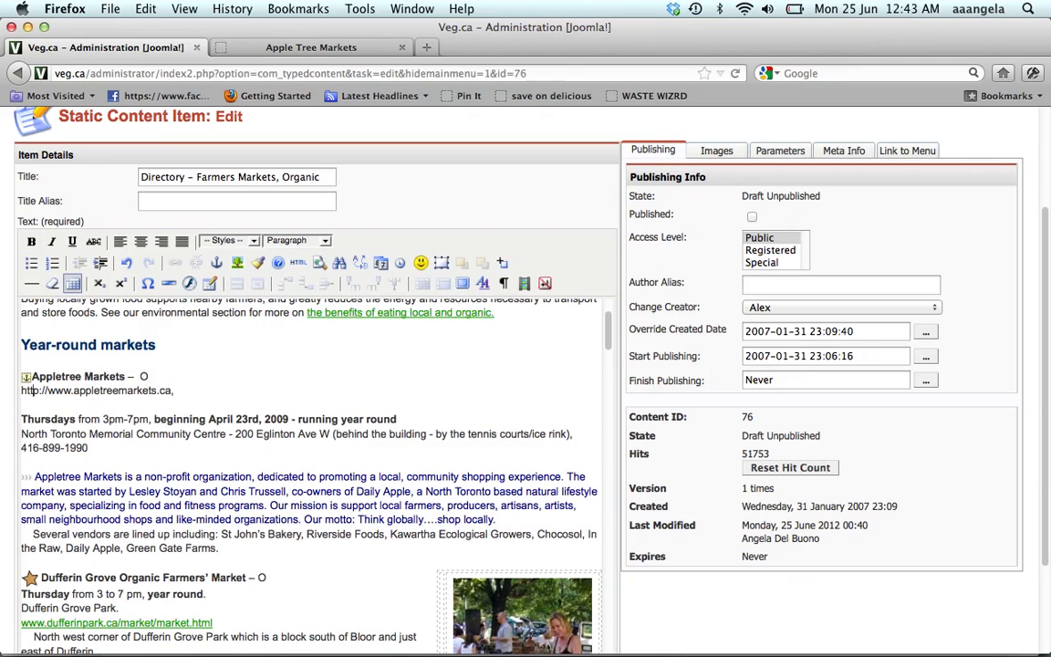
key(Right)
key(BackSpace)
key(BackSpace)
key(BackSpace)
key(BackSpace)
key(BackSpace)
key(BackSpace)
key(BackSpace)
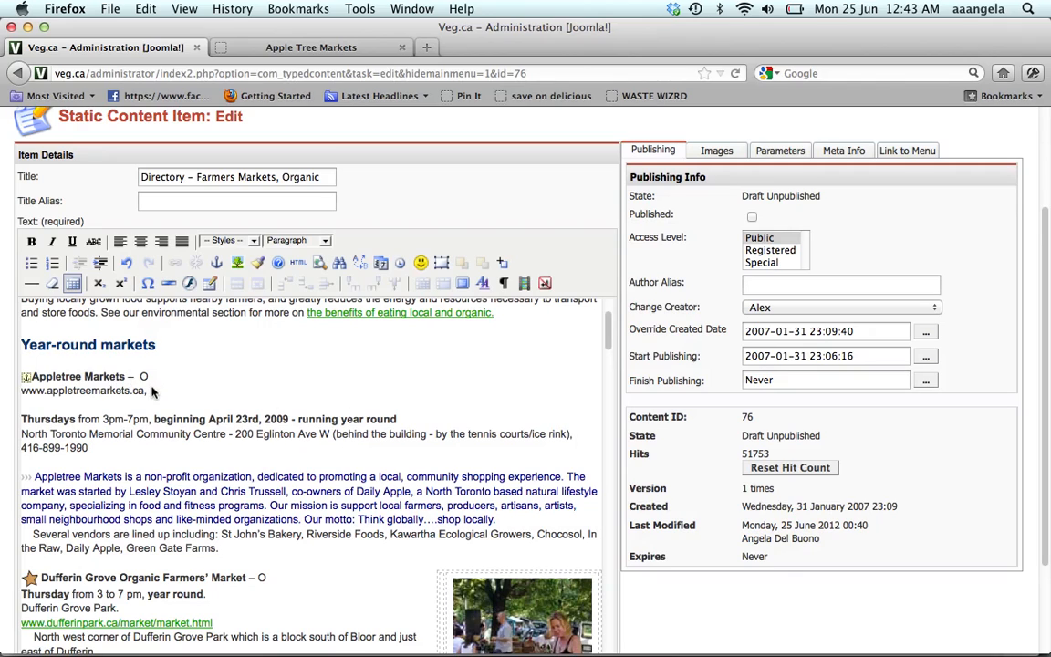
drag(146, 390, 2, 399)
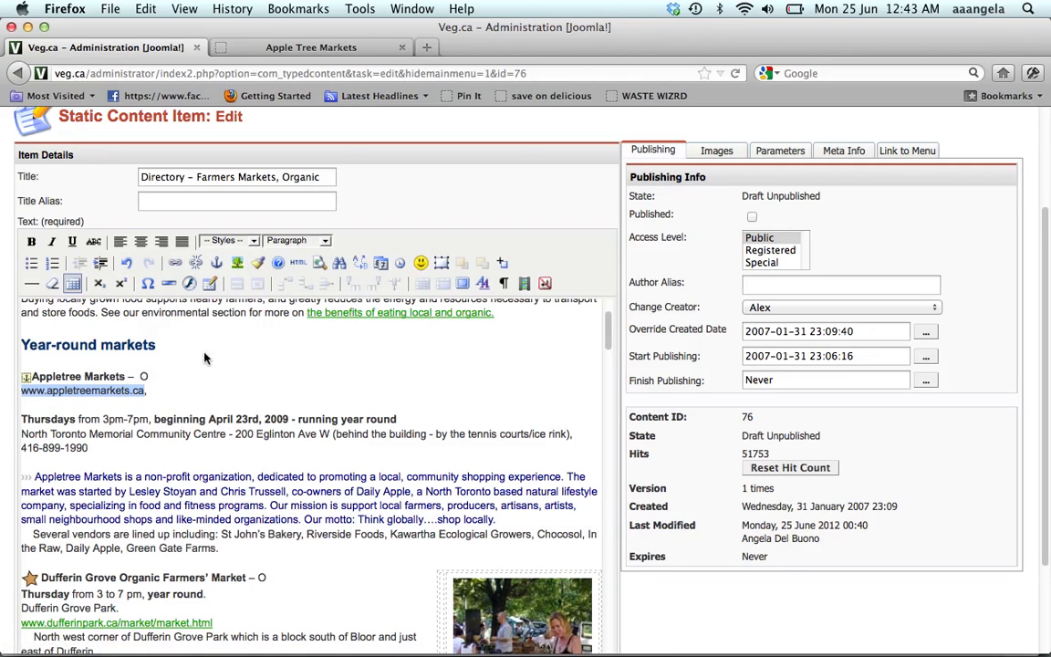
click(175, 263)
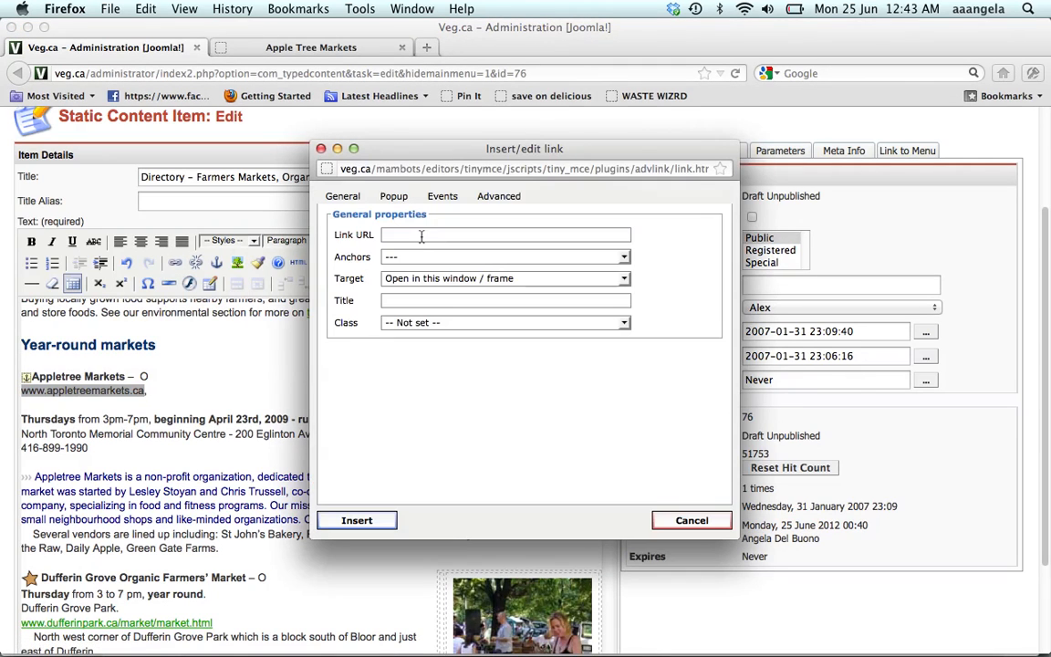
click(409, 235)
text(http://www.appletreemarkets.ca/)
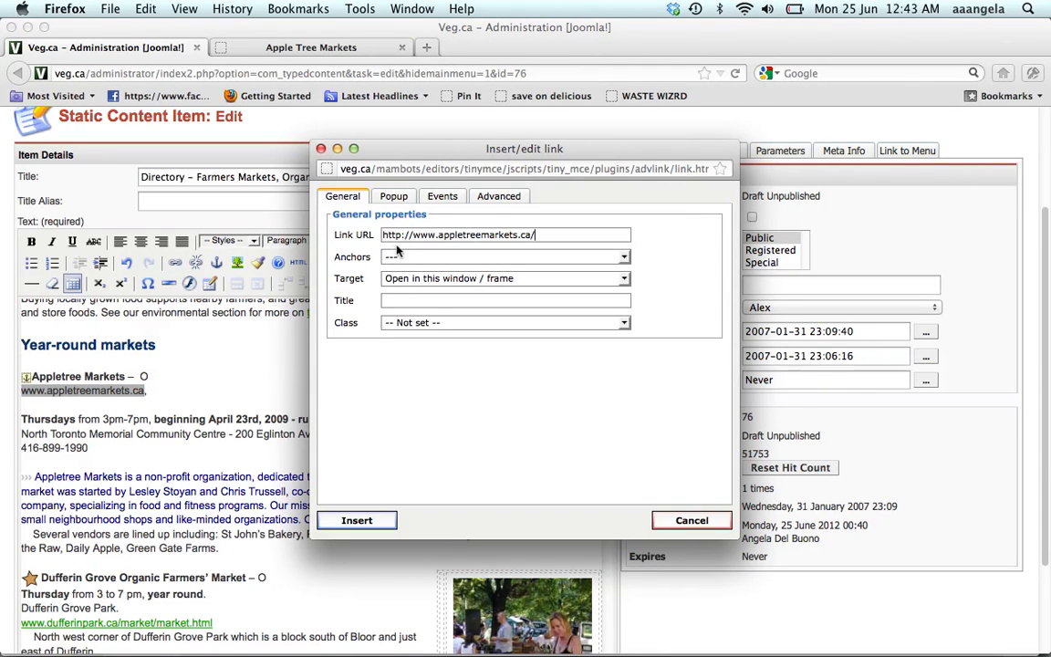
click(335, 521)
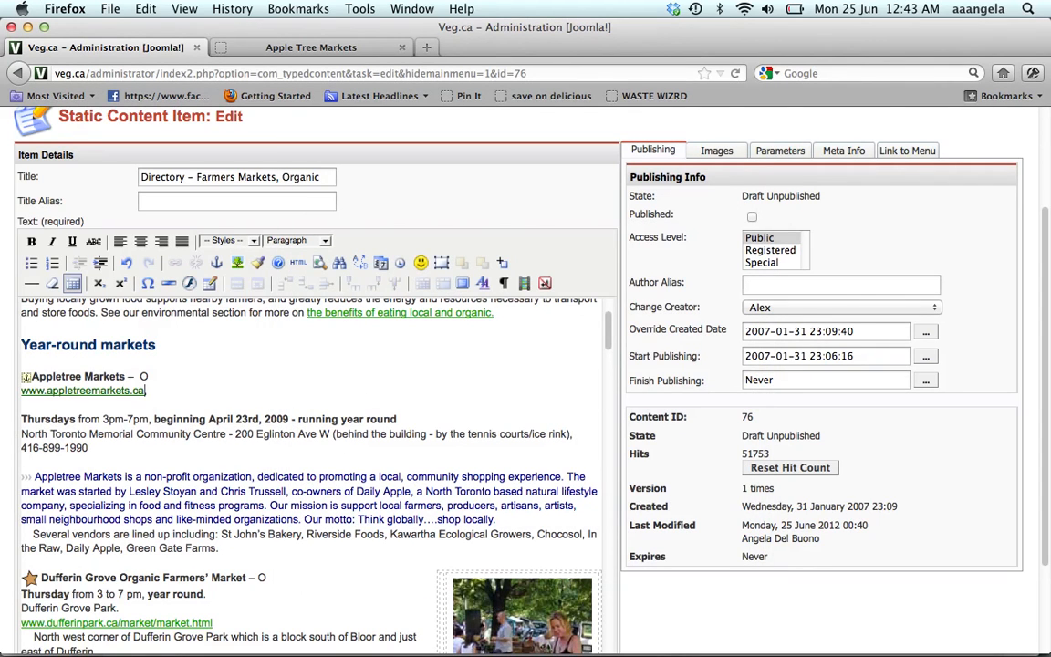
click(24, 391)
click(175, 262)
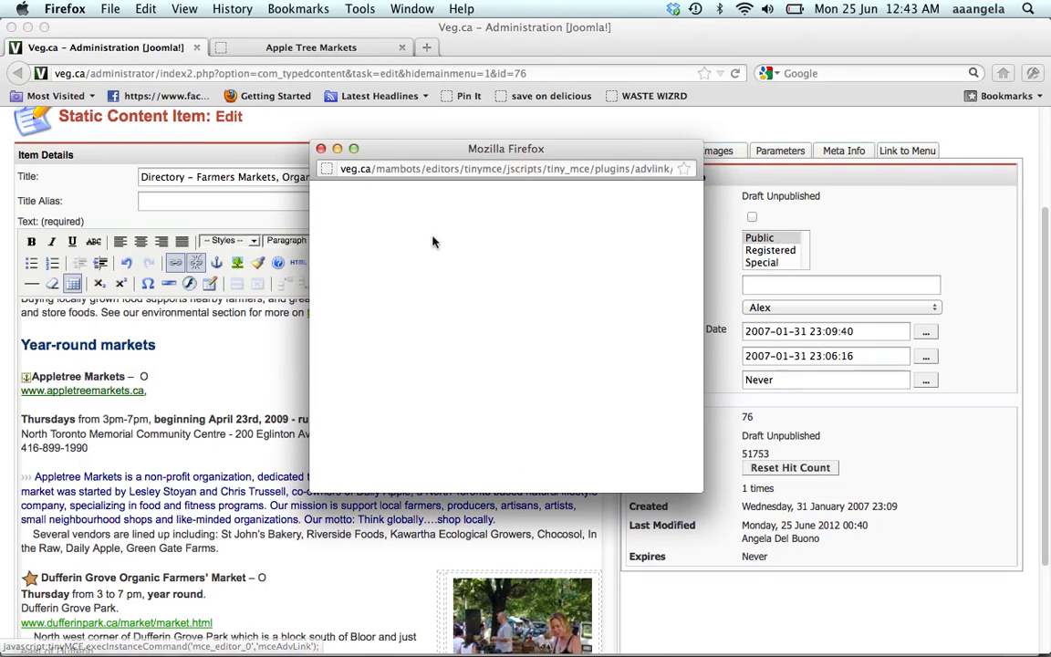
click(320, 147)
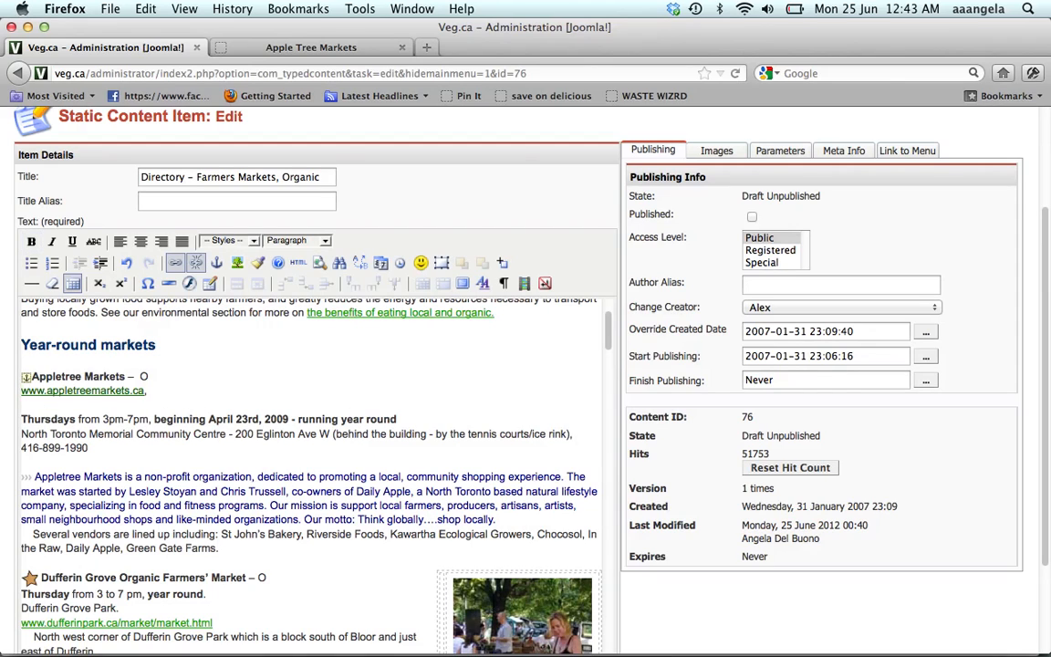
click(104, 412)
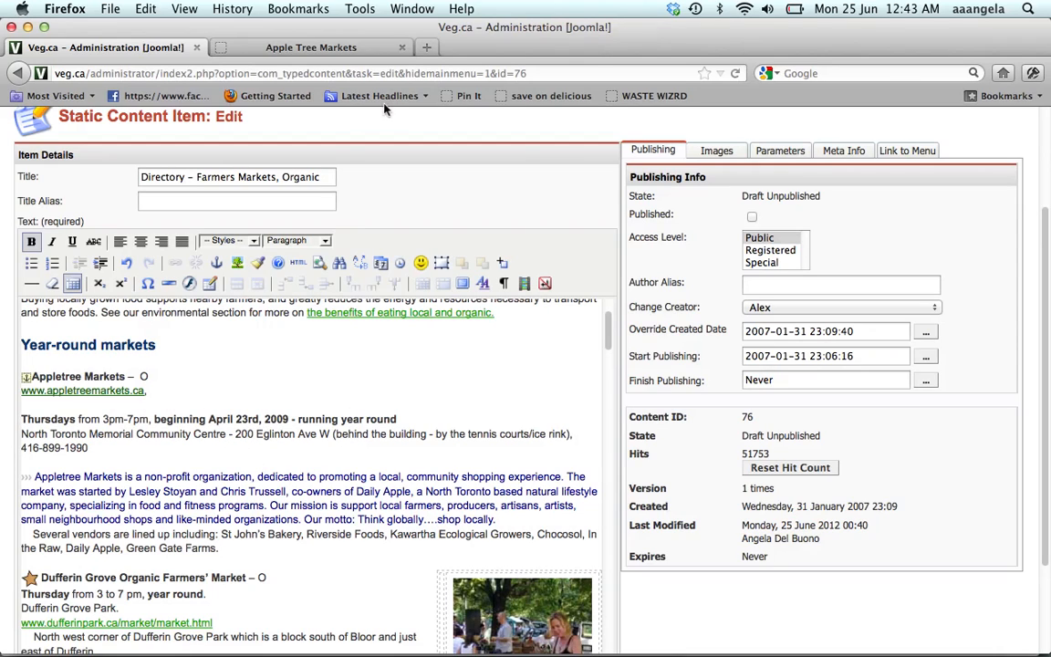
Step: Copy the phone number from the Contact Us page of the Apple Tree Markets site and return to the Joomla item editor
click(356, 48)
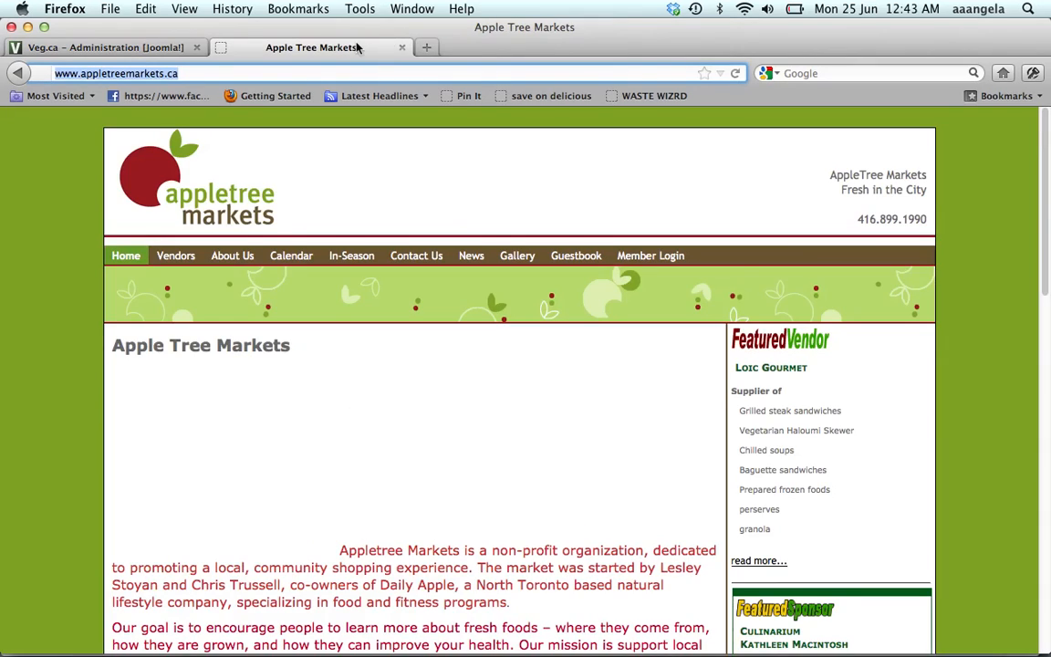
click(429, 258)
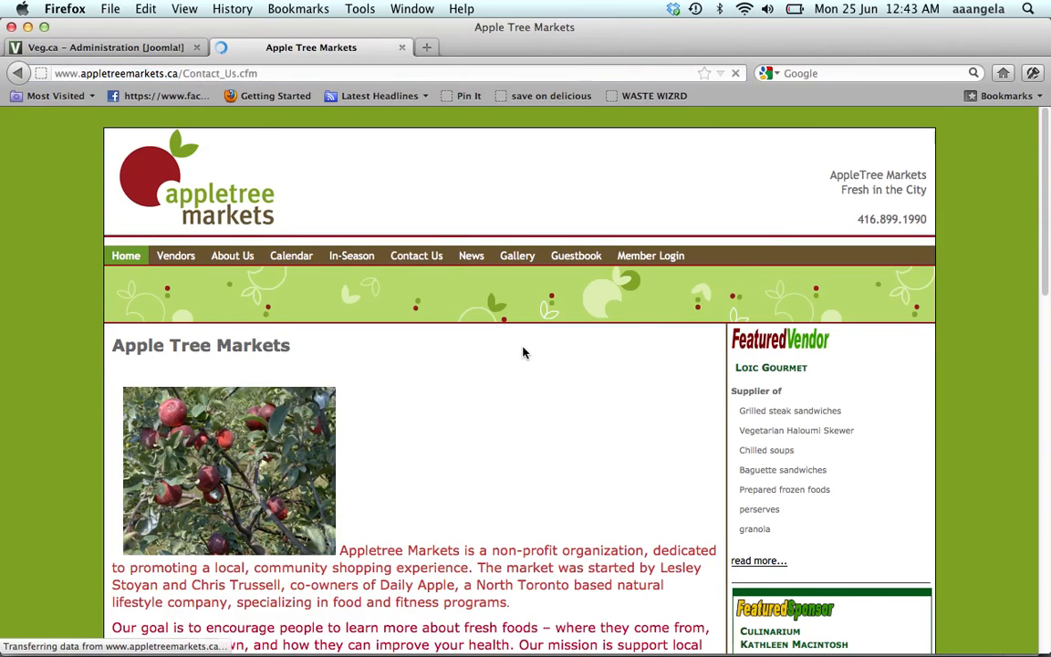
scroll(522, 353, down, 5)
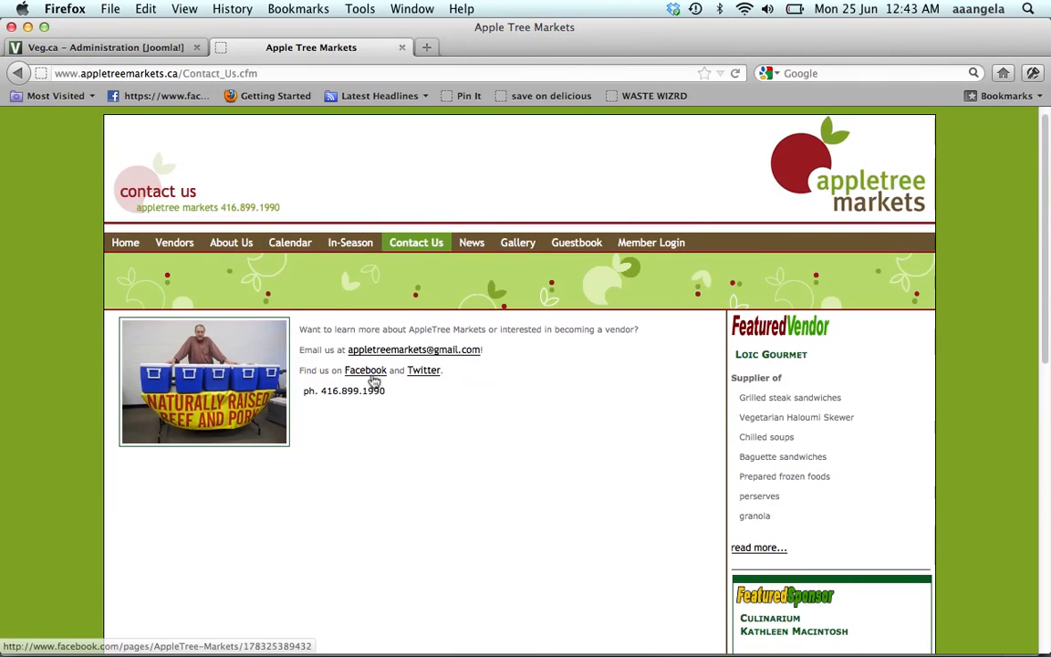
drag(392, 390, 319, 390)
key(super+c)
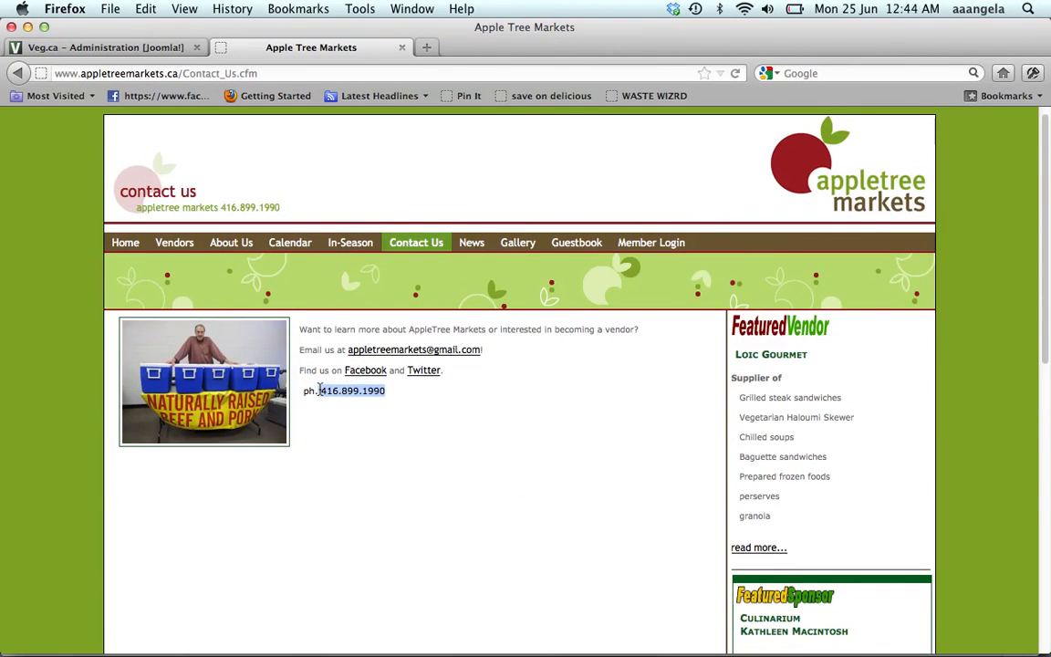
click(118, 46)
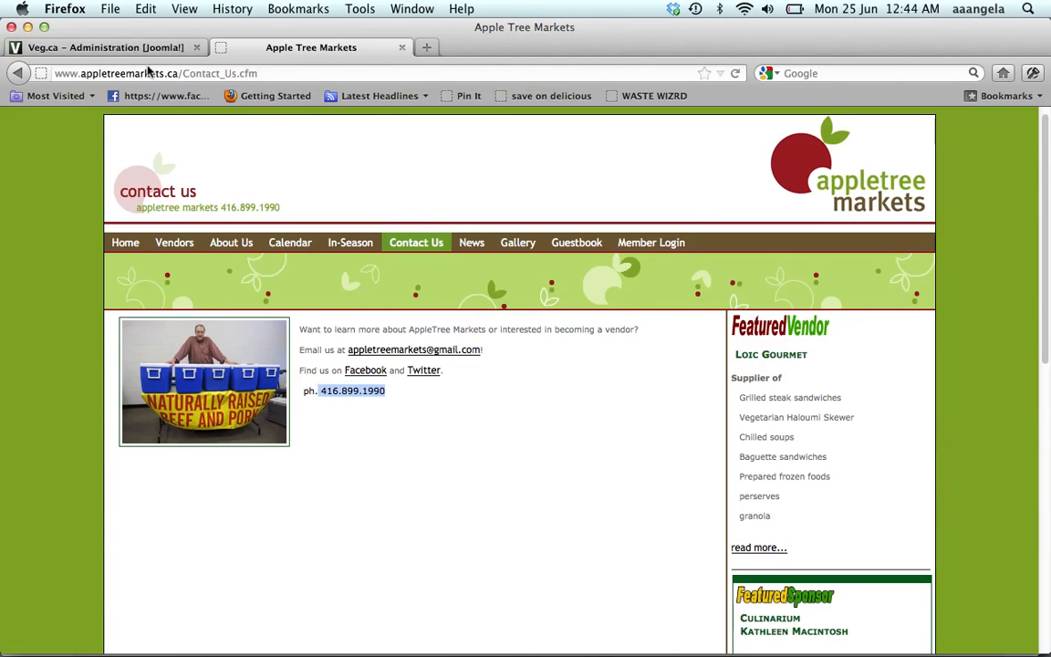
key(Up)
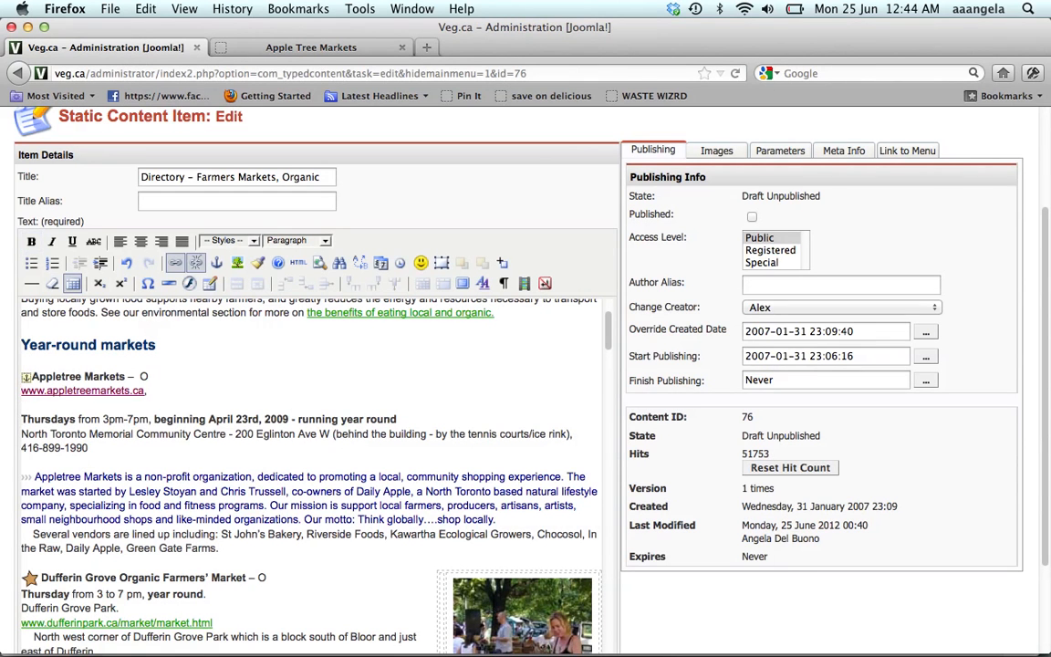
key(Left)
key(super+v)
key(super+z)
key(Right)
key(super+v)
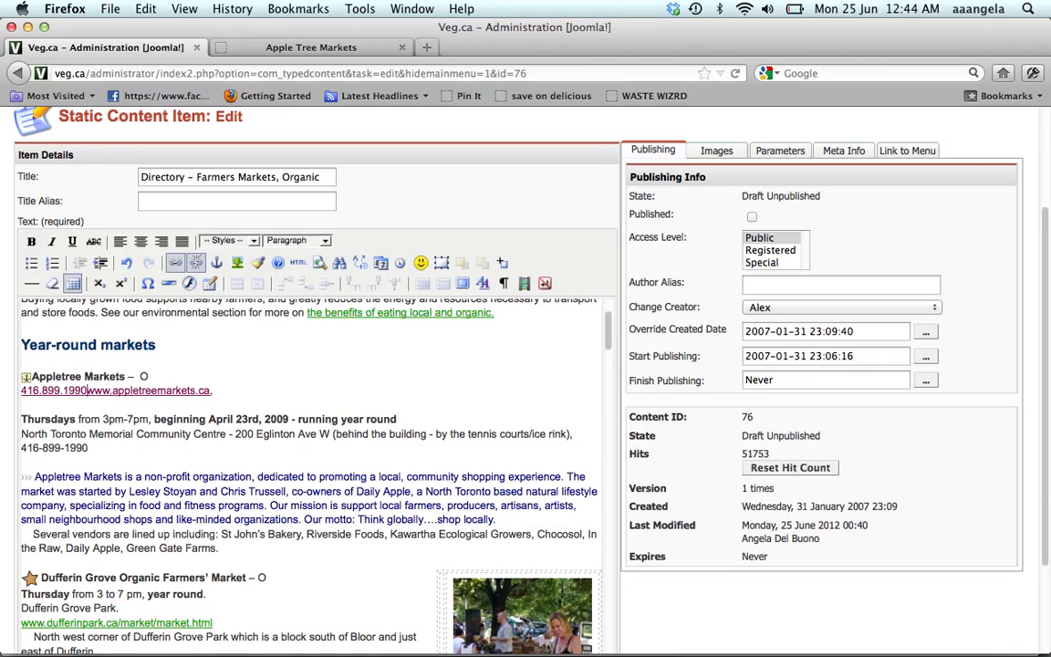
text(,)
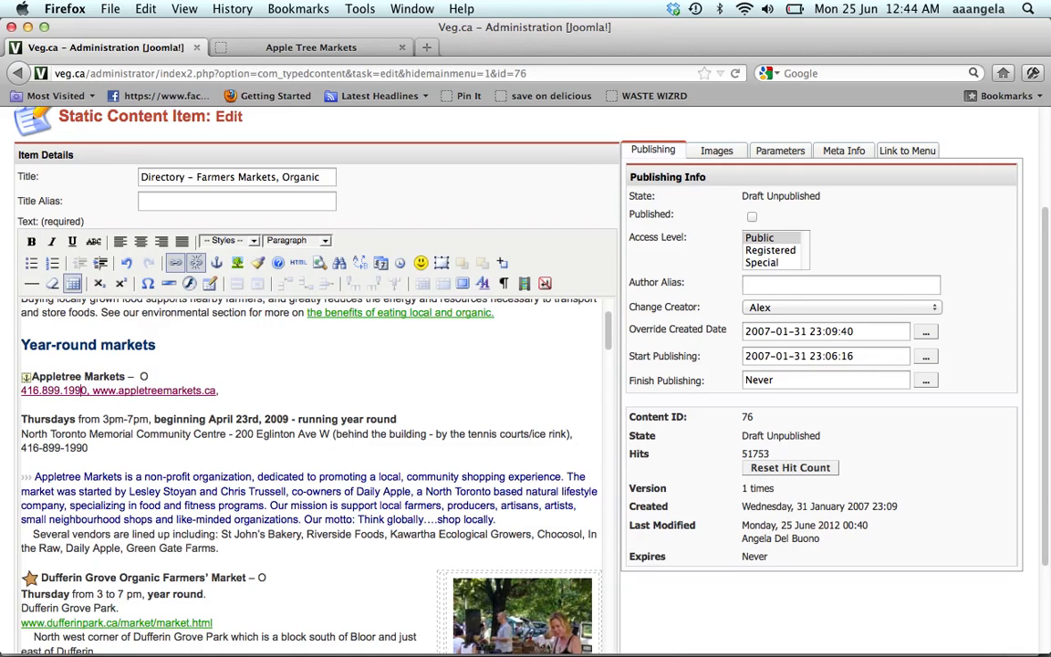
Step: Replace the dots in the pasted Appletree Markets phone number with hyphens
key(Right)
key(BackSpace)
text(0)
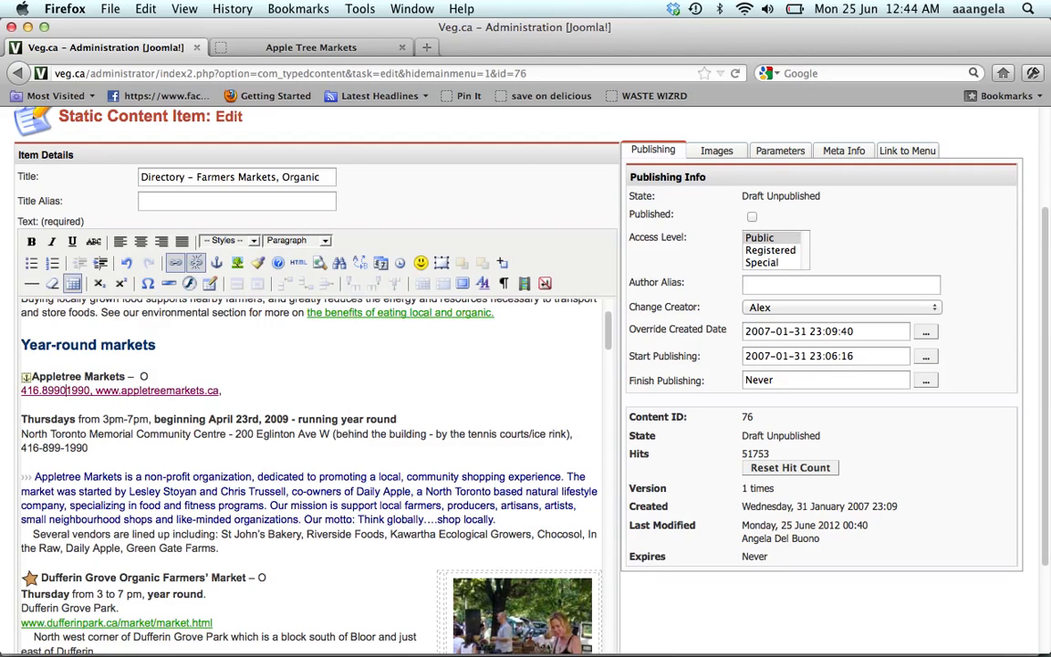
key(BackSpace)
text(-)
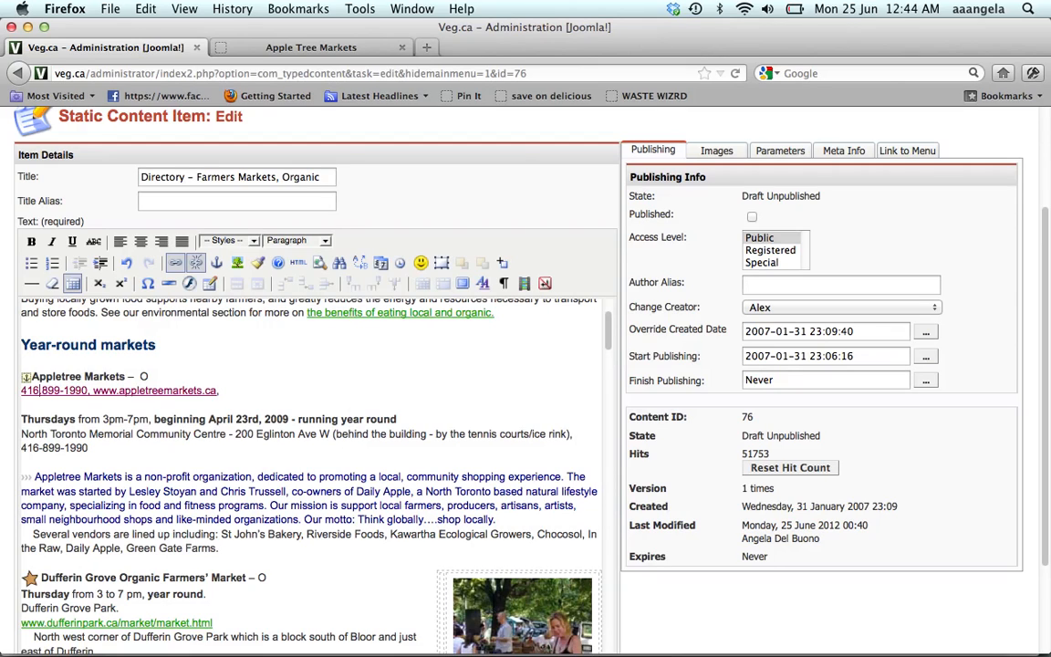
key(BackSpace)
text(-)
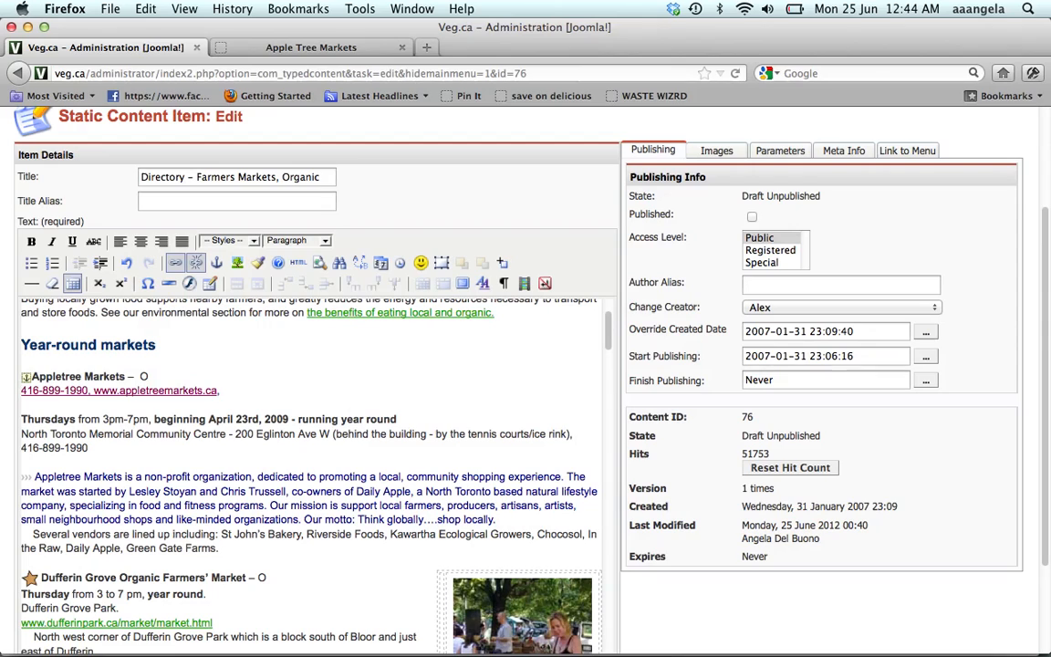
Step: Remove the hyperlink from the phone number and its comma, leaving only the website address linked
key(shift+Right)
key(shift+Right)
key(shift+Right)
key(shift+Right)
key(shift+Right)
key(shift+Right)
key(shift+Right)
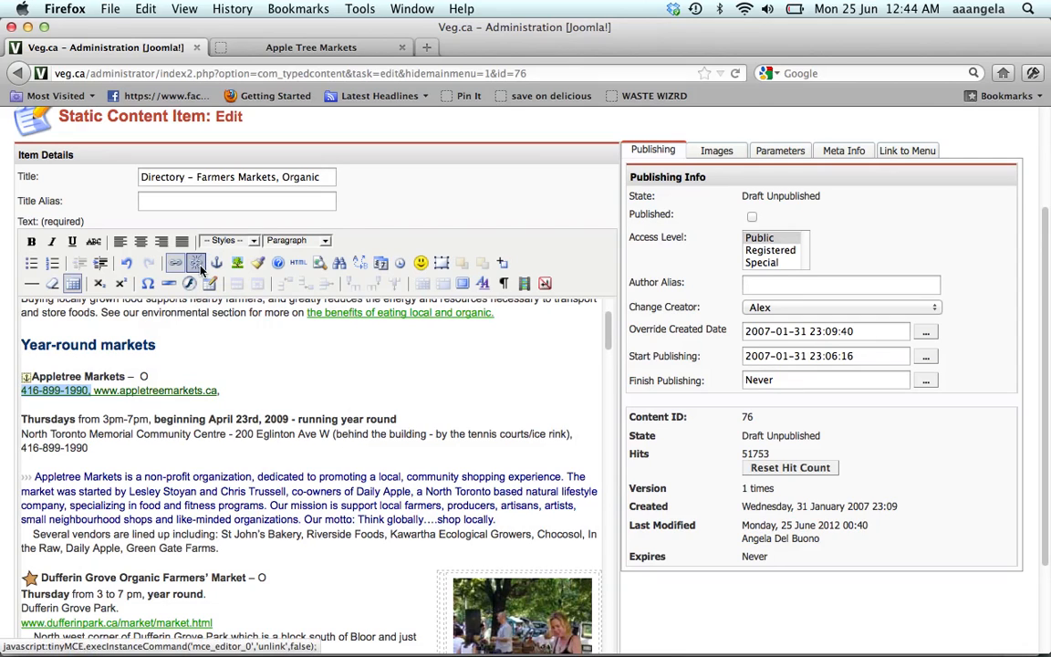
click(199, 262)
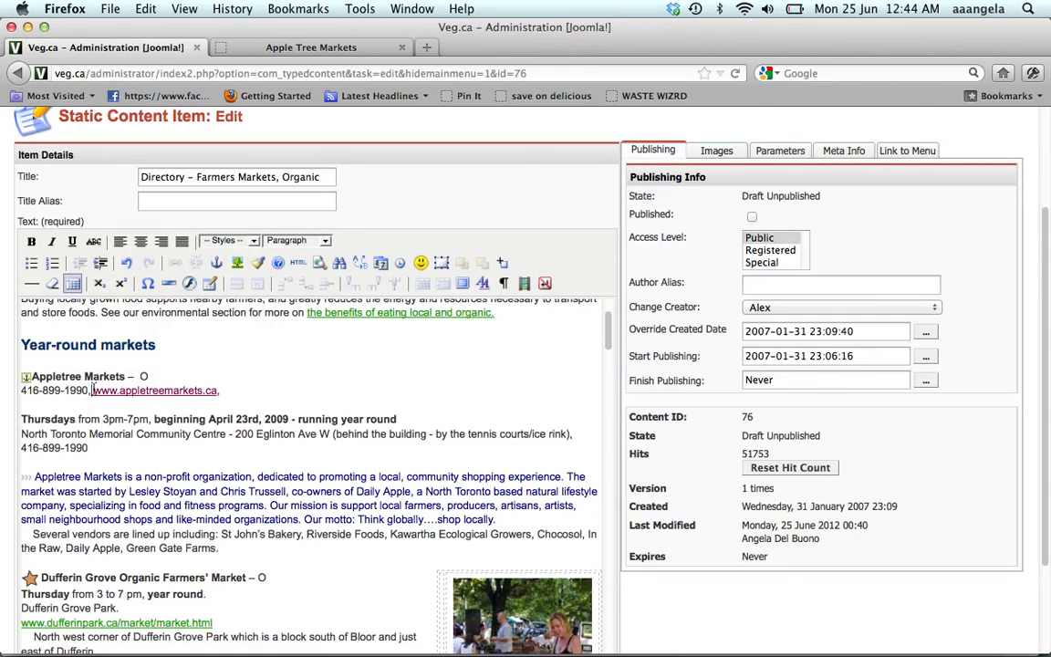
Step: Open the market's Facebook page from its Contact Us page, close the duplicate tab, and view the About information
click(319, 47)
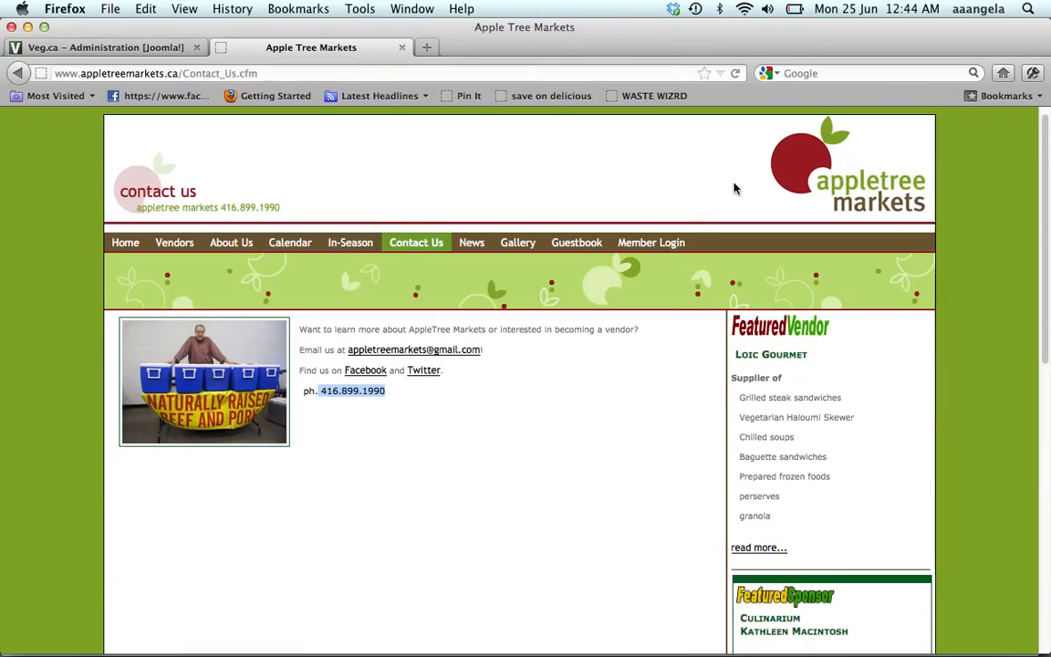
click(363, 373)
click(365, 374)
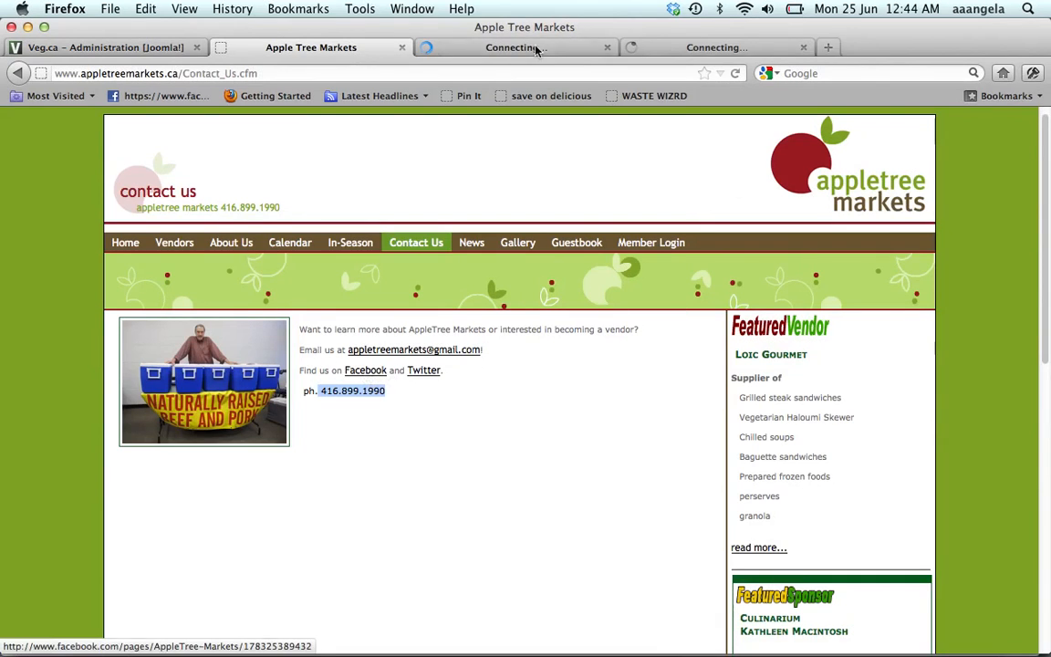
click(695, 48)
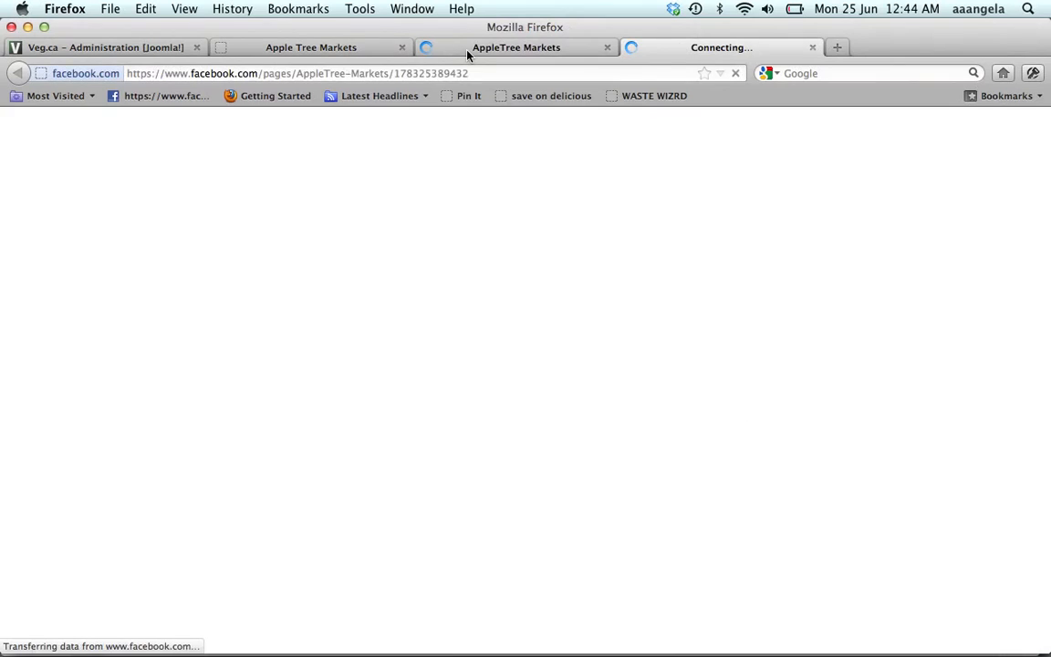
click(812, 47)
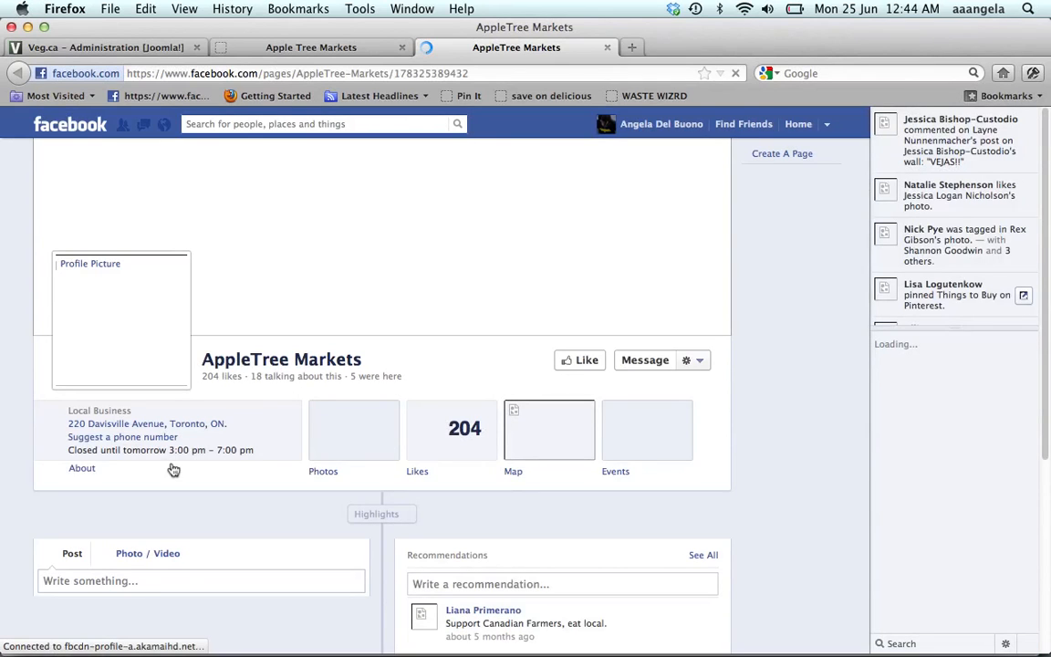
click(84, 468)
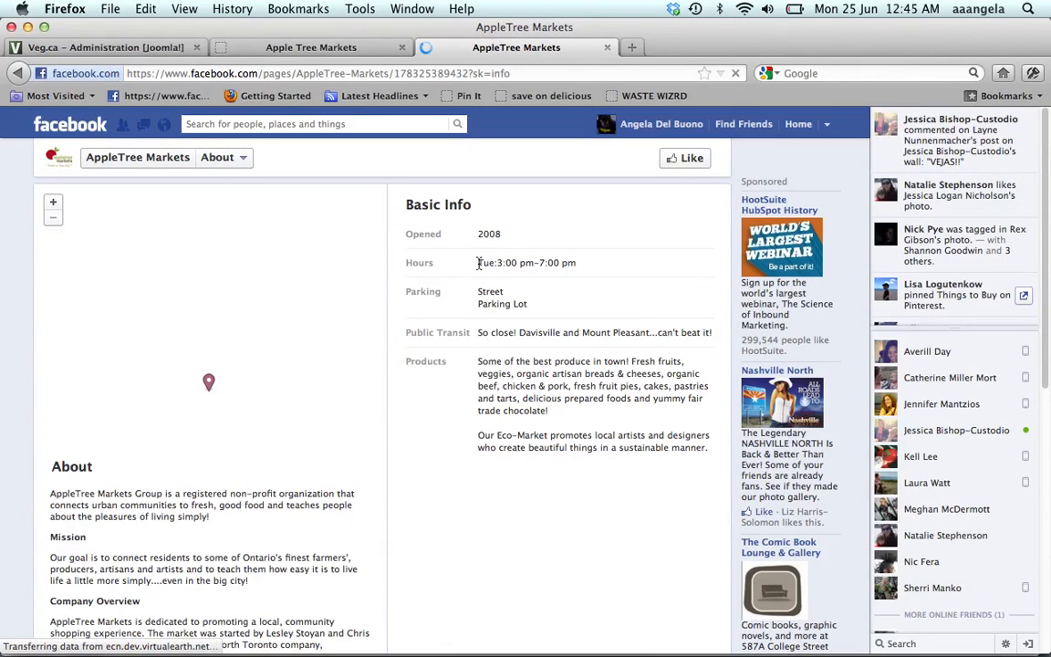
Step: Copy the hours "Tue:3:00 pm-7:00 pm" from the Facebook page and paste them on a new line below the Appletree Markets website link
triple_click(590, 270)
key(super+c)
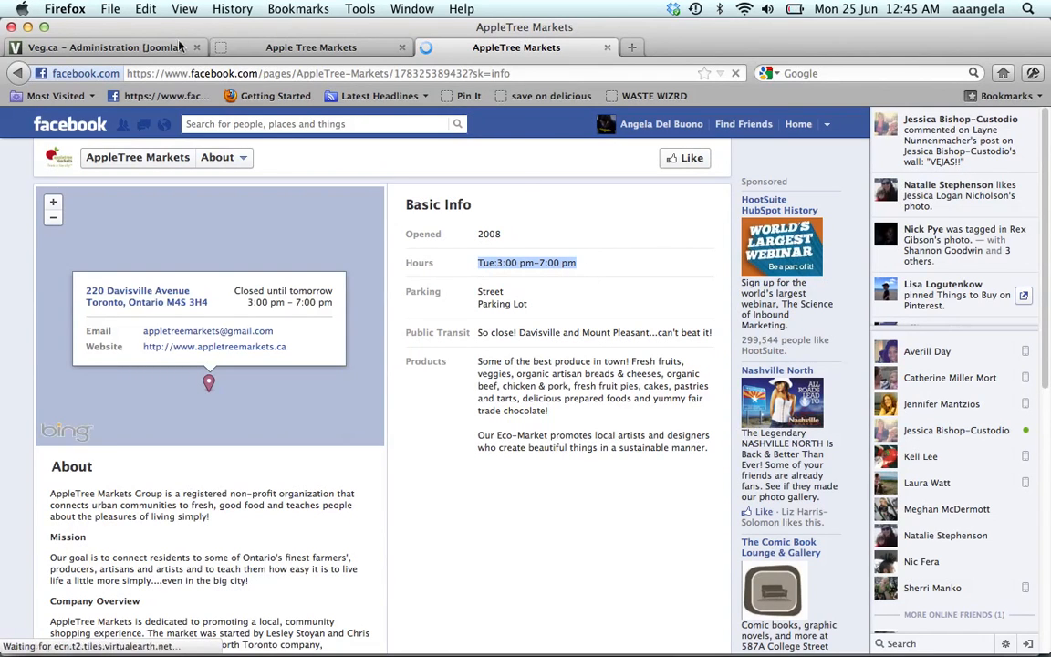
click(121, 46)
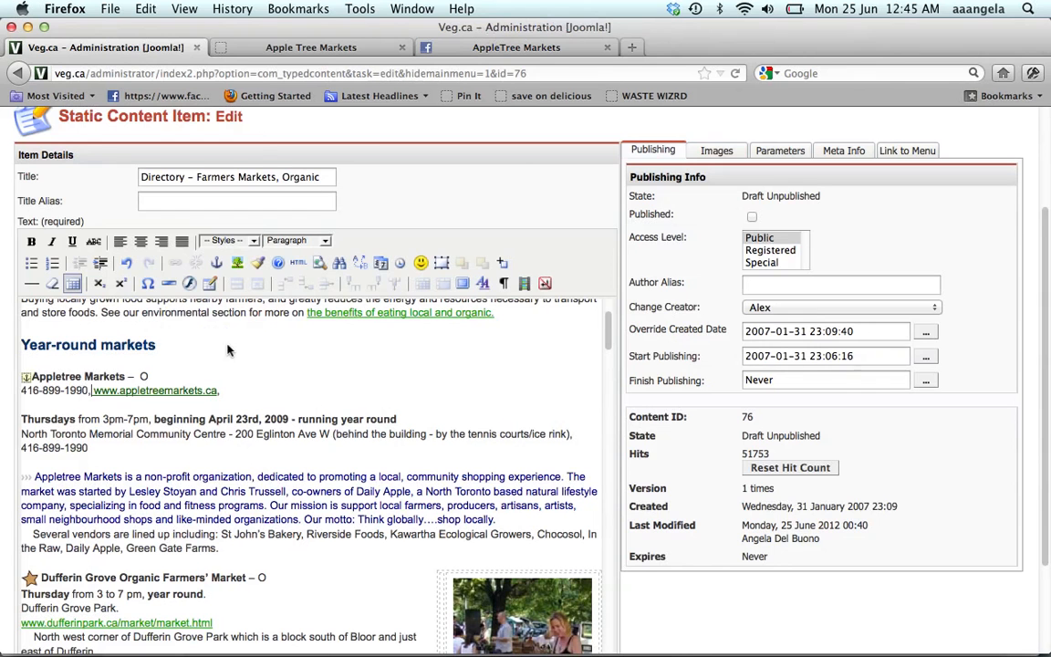
key(Return)
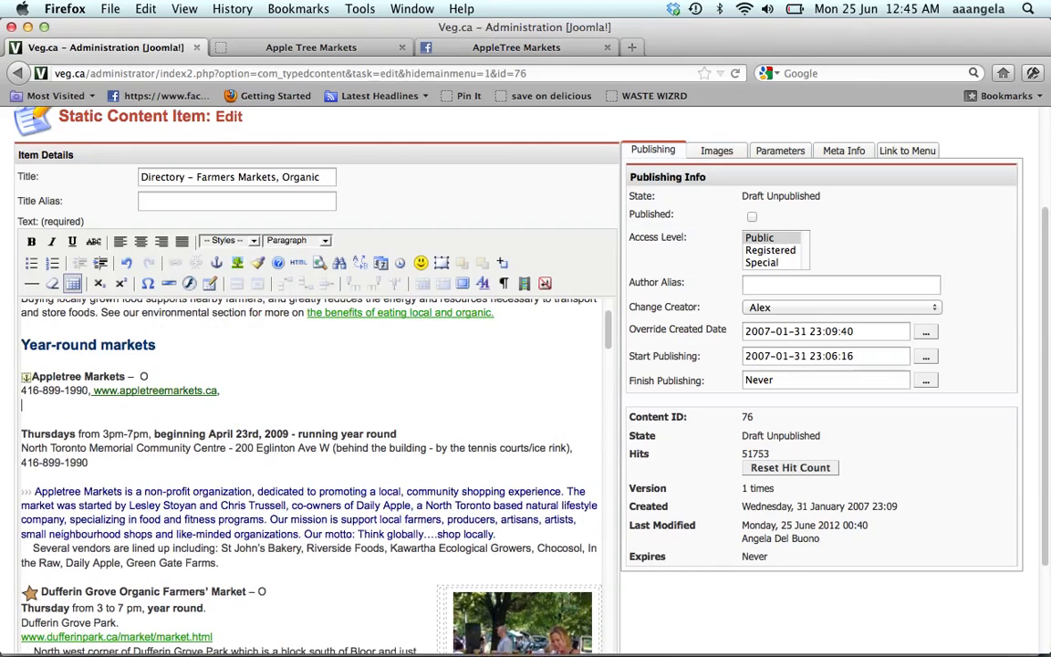
key(super+v)
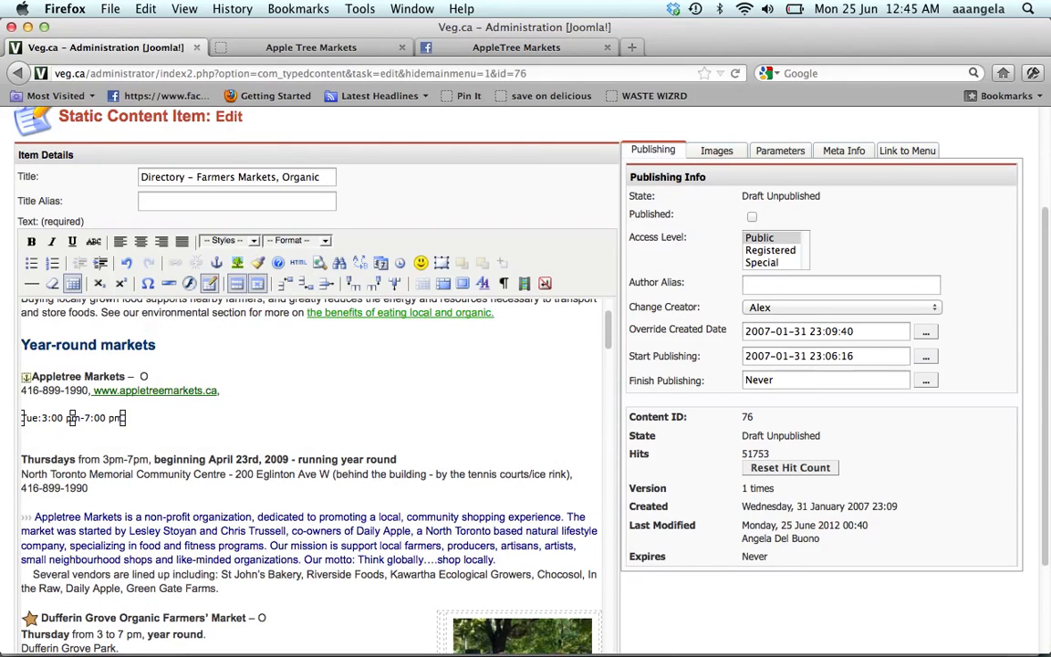
Step: Delete the pasted "Tue:3:00 pm-7:00 pm" block below the Appletree Markets phone and website line
click(147, 438)
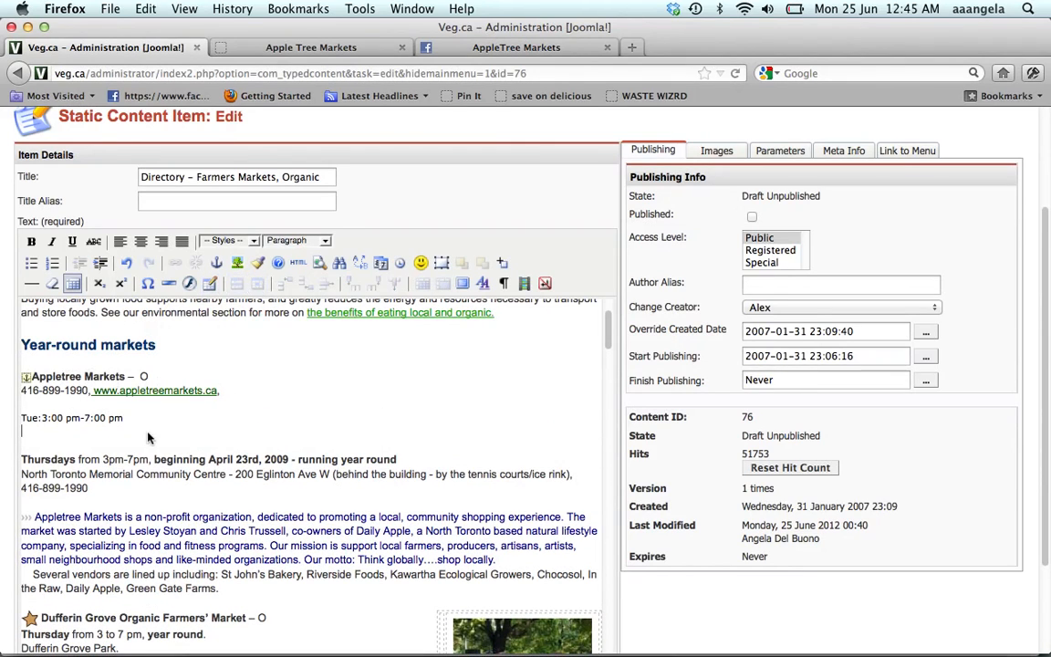
drag(114, 442, 44, 409)
click(26, 431)
click(23, 418)
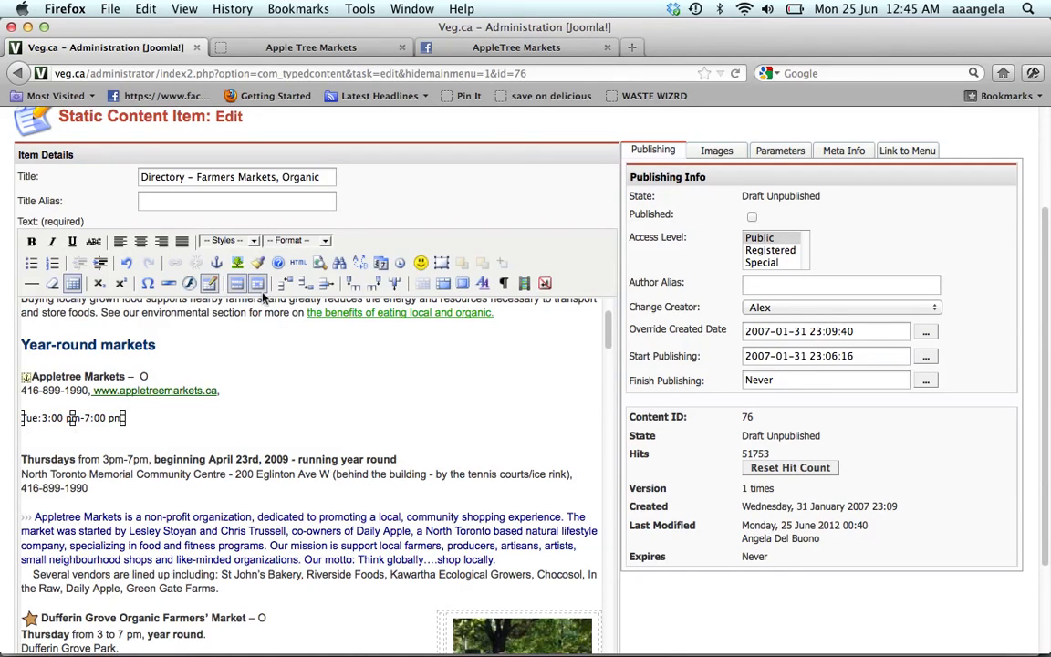
key(BackSpace)
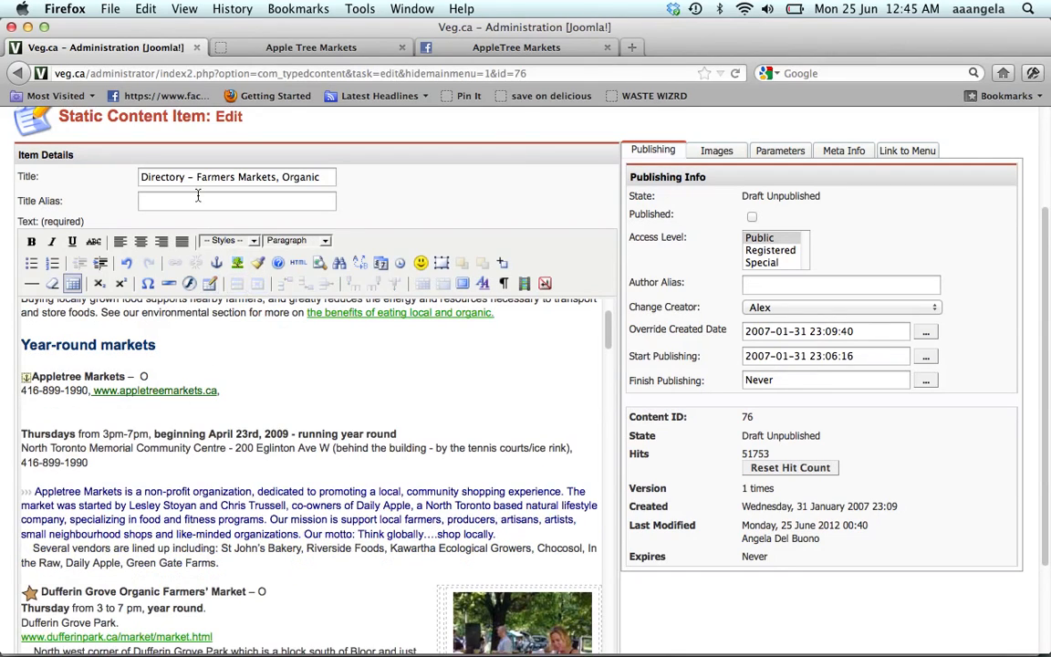
Step: Check the hours on the market's Facebook page and enter "Tuesdays. 3pm-7pm." below the website line in the listing
click(579, 51)
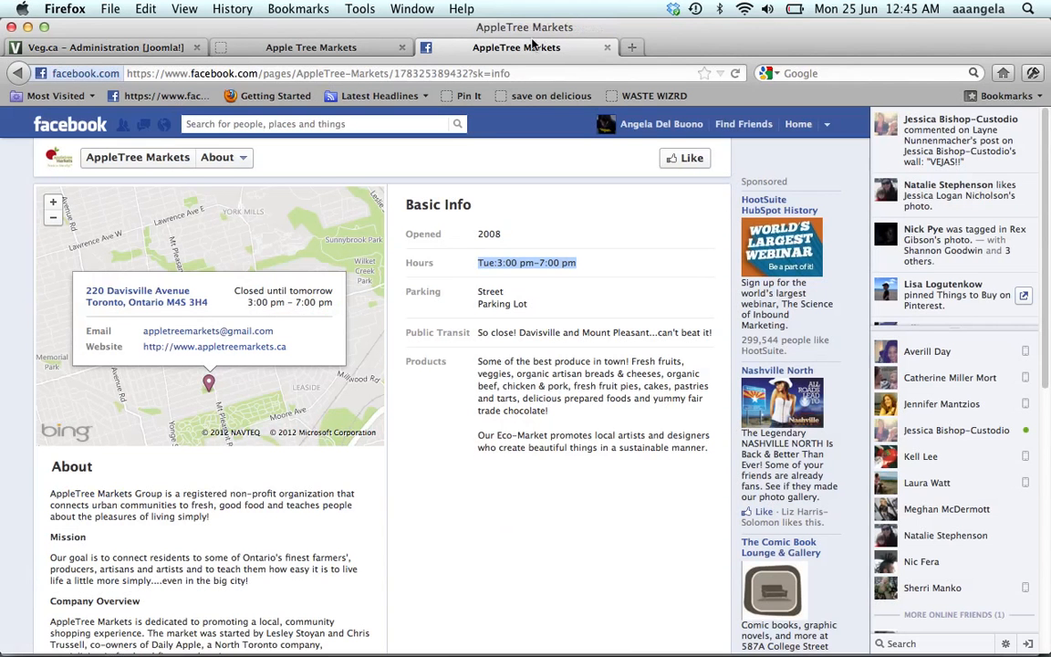
click(50, 48)
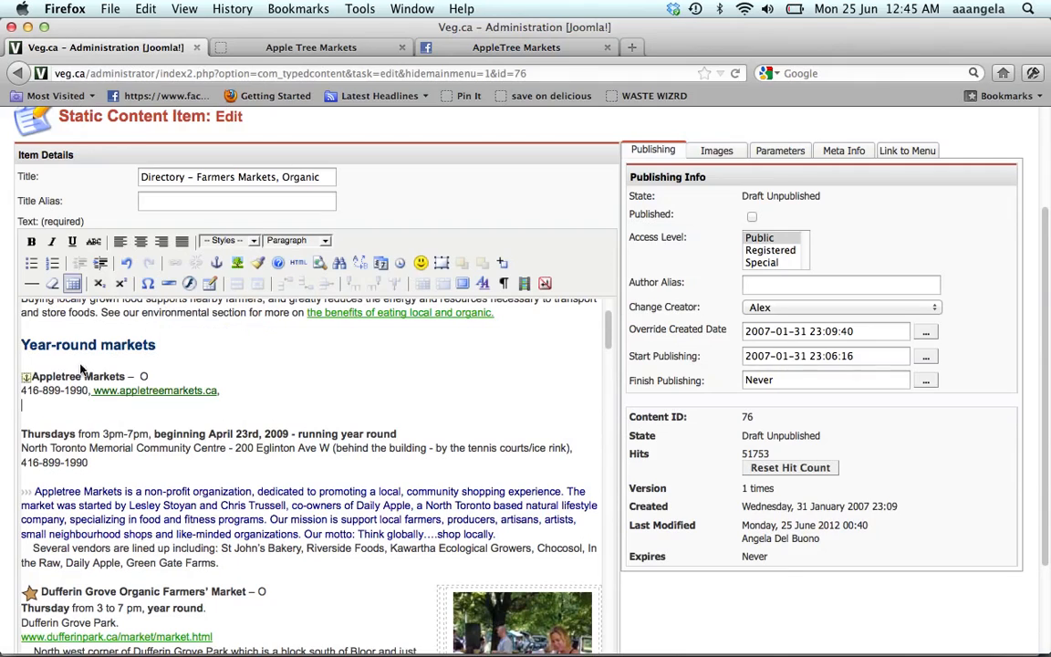
text(Tuesdays. 3)
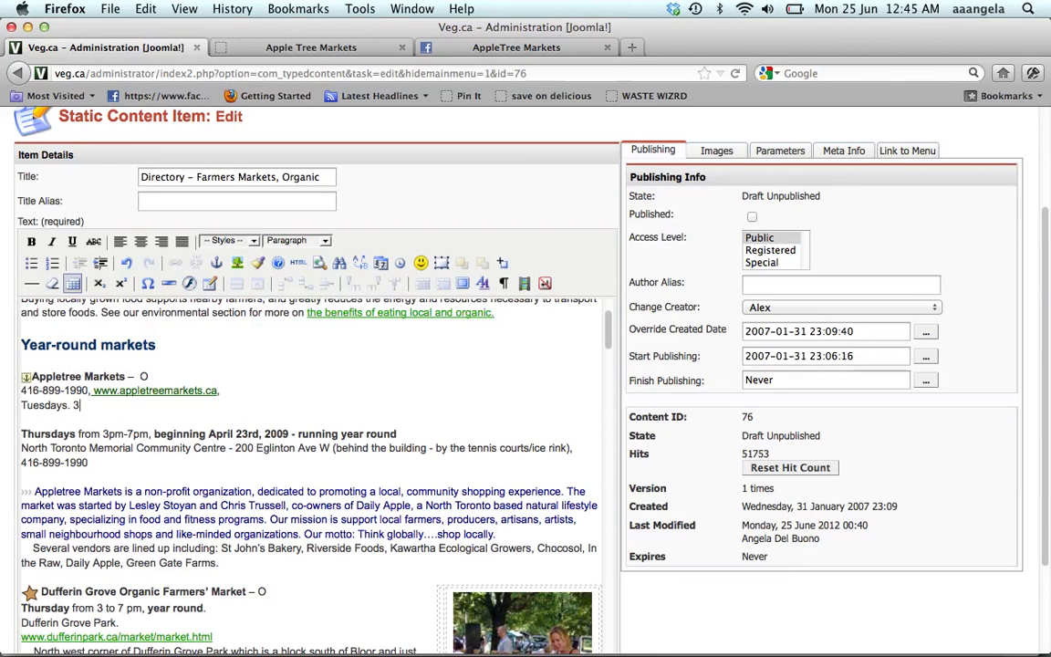
text(pm-7pm.)
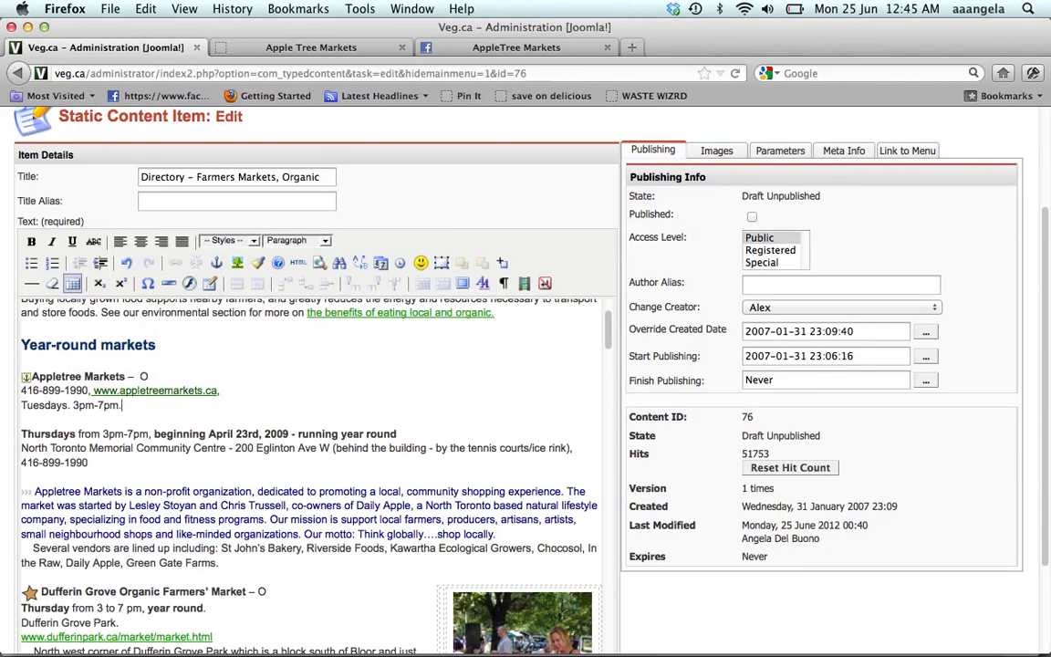
Step: Copy the market's street address from its Facebook page and paste it before the phone number in the Appletree Markets listing
click(502, 51)
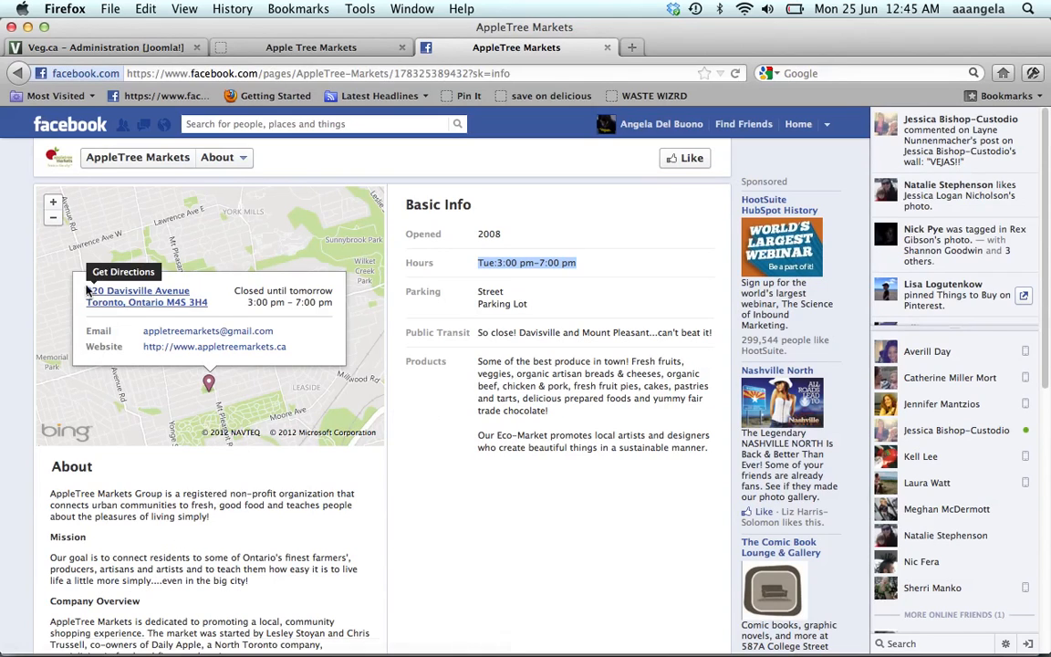
drag(84, 290, 219, 305)
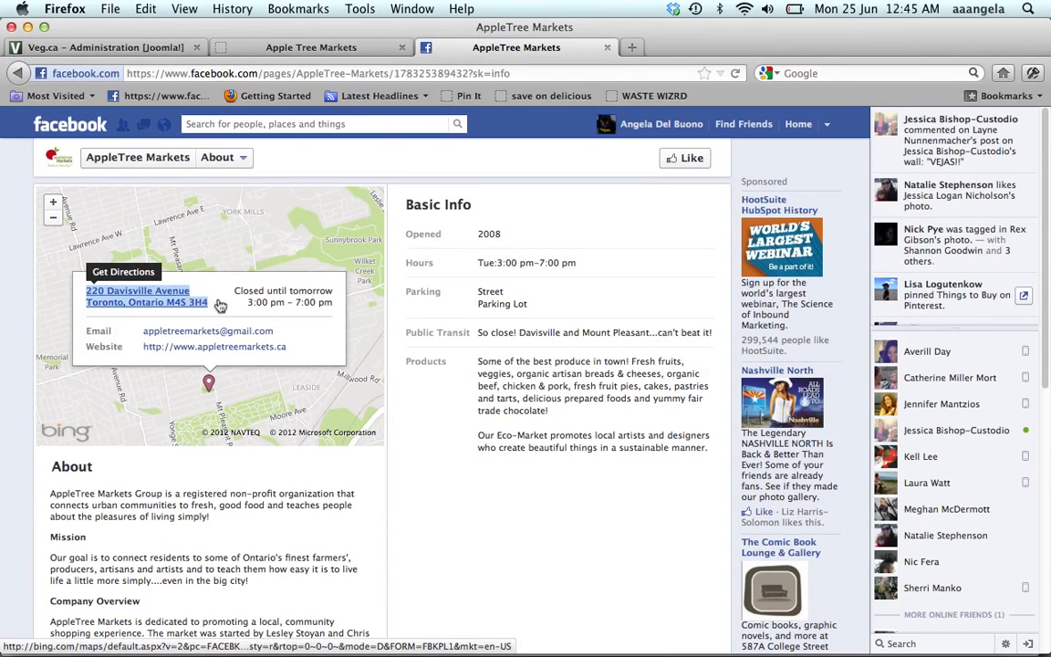
click(120, 50)
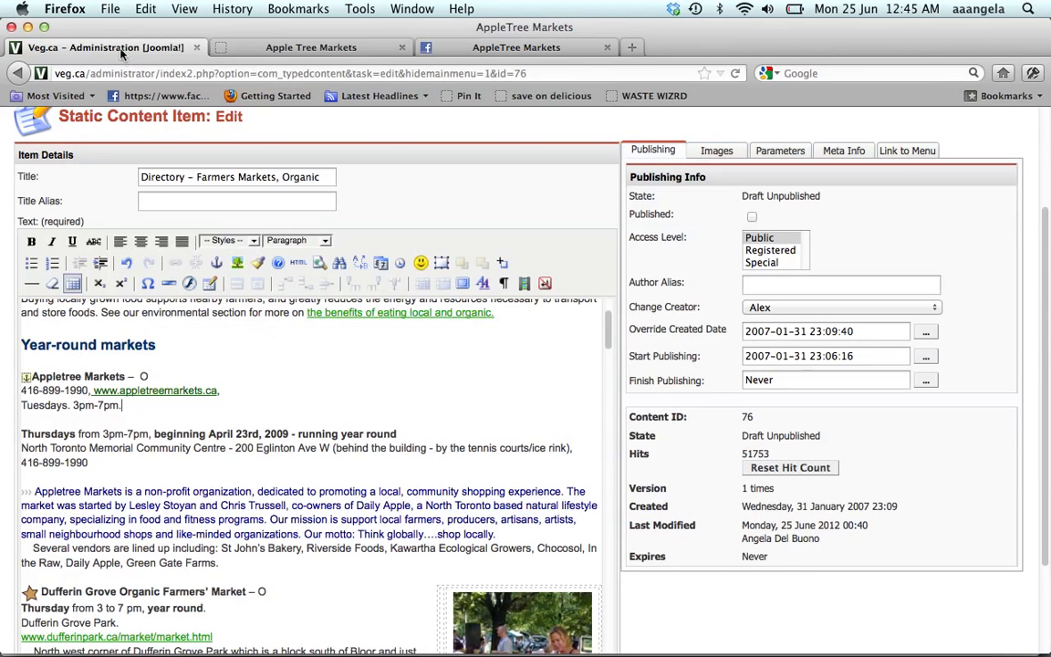
click(22, 391)
key(super+v)
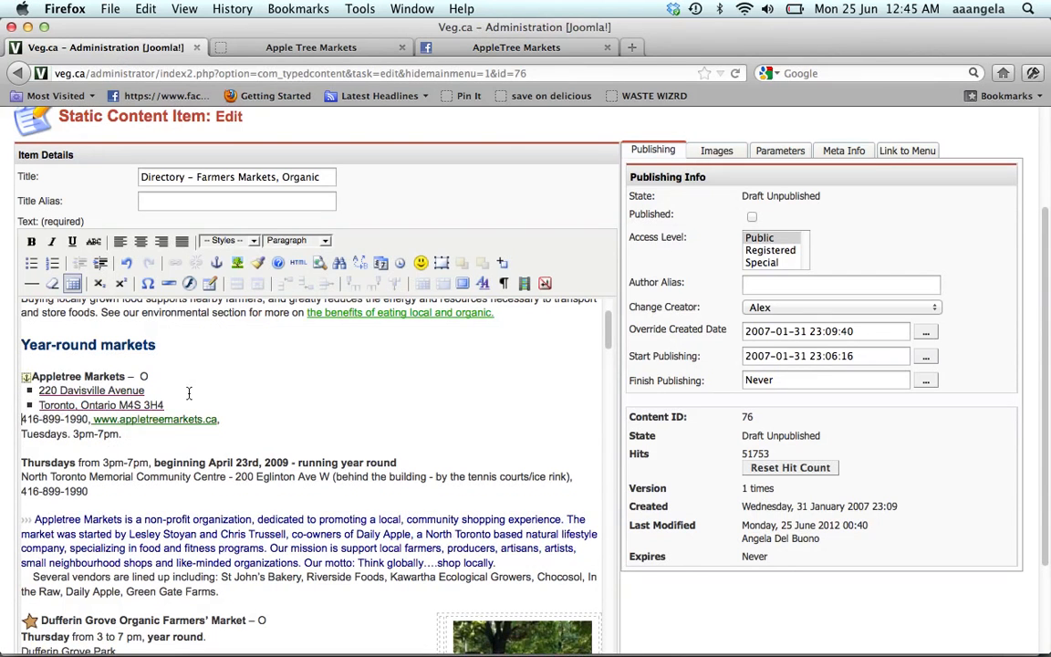
Step: Join the two pasted address bullets into one line and abbreviate "Avenue" to "Ave."
drag(166, 404, 36, 389)
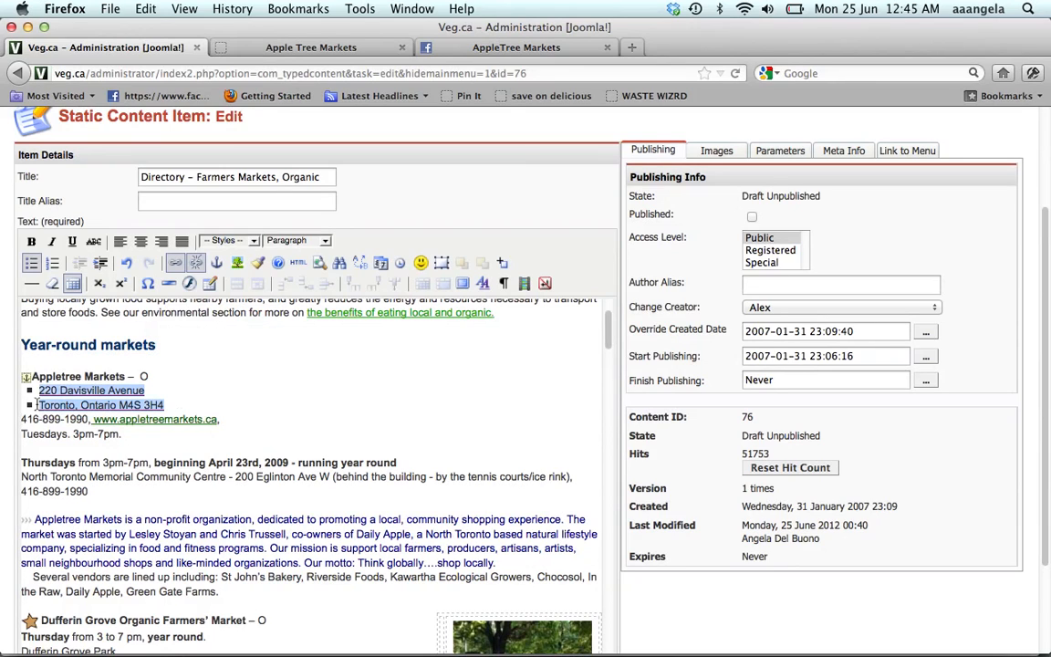
click(33, 266)
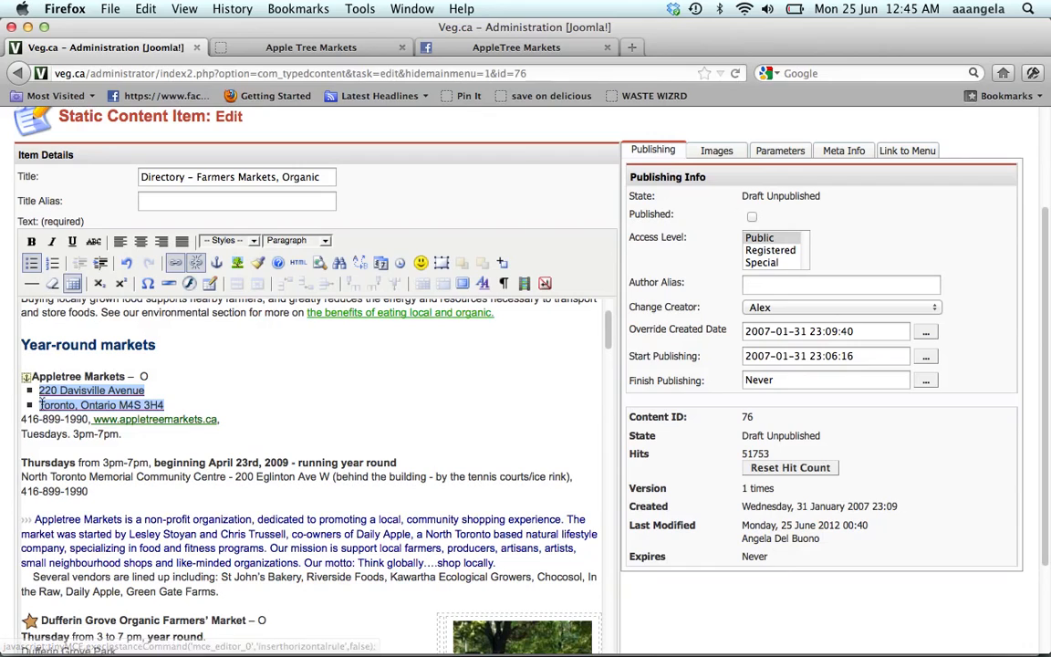
key(BackSpace)
key(BackSpace)
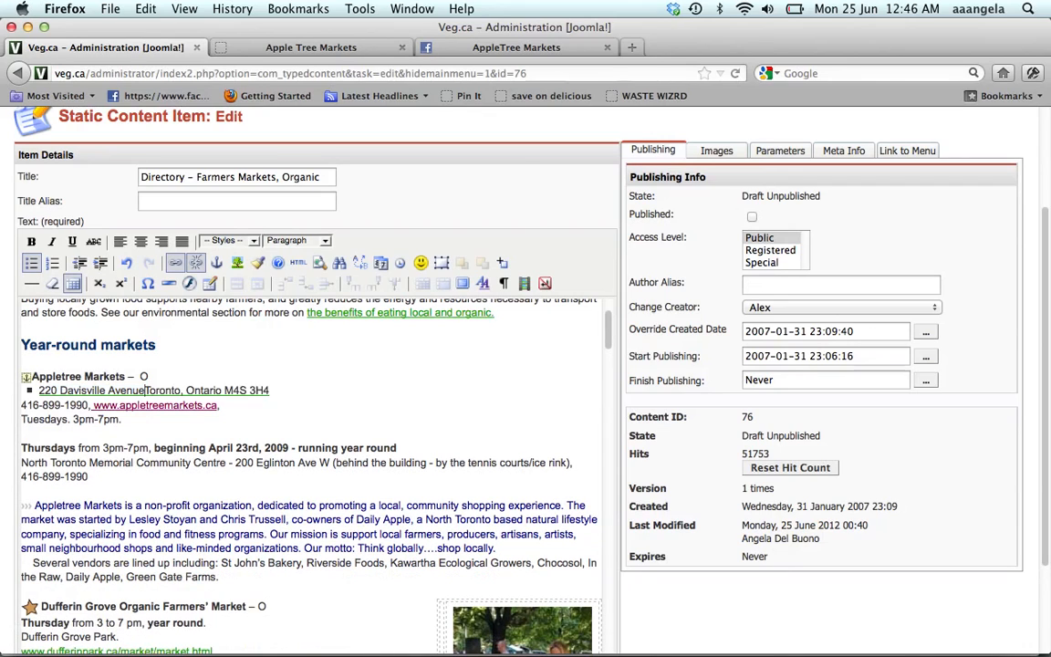
key(BackSpace)
key(BackSpace)
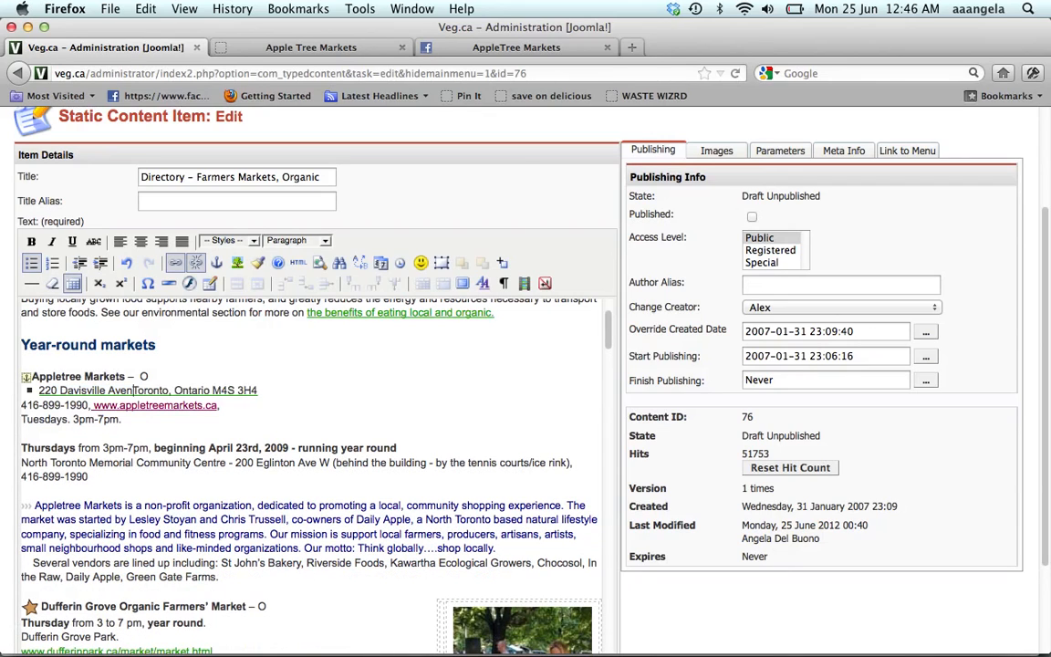
text(.)
Step: Remove the bullet from the address so it becomes plain text on the same line as the phone number
click(37, 391)
key(BackSpace)
key(BackSpace)
key(Return)
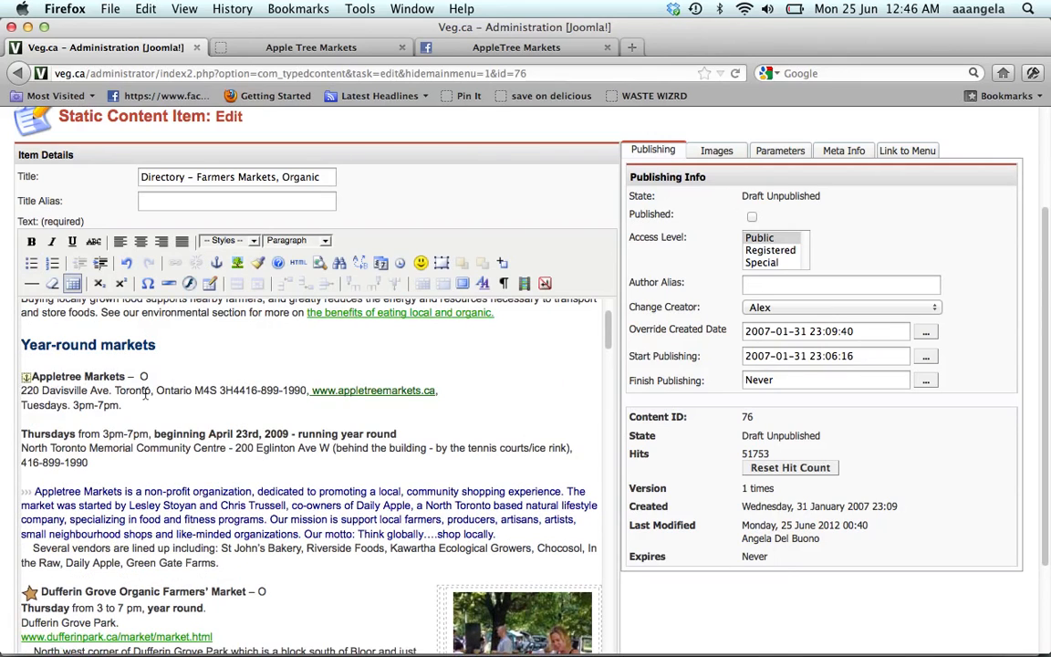
Step: Delete the city, province and postal code from the address and separate the street from the phone number with a comma
drag(239, 390, 112, 390)
key(BackSpace)
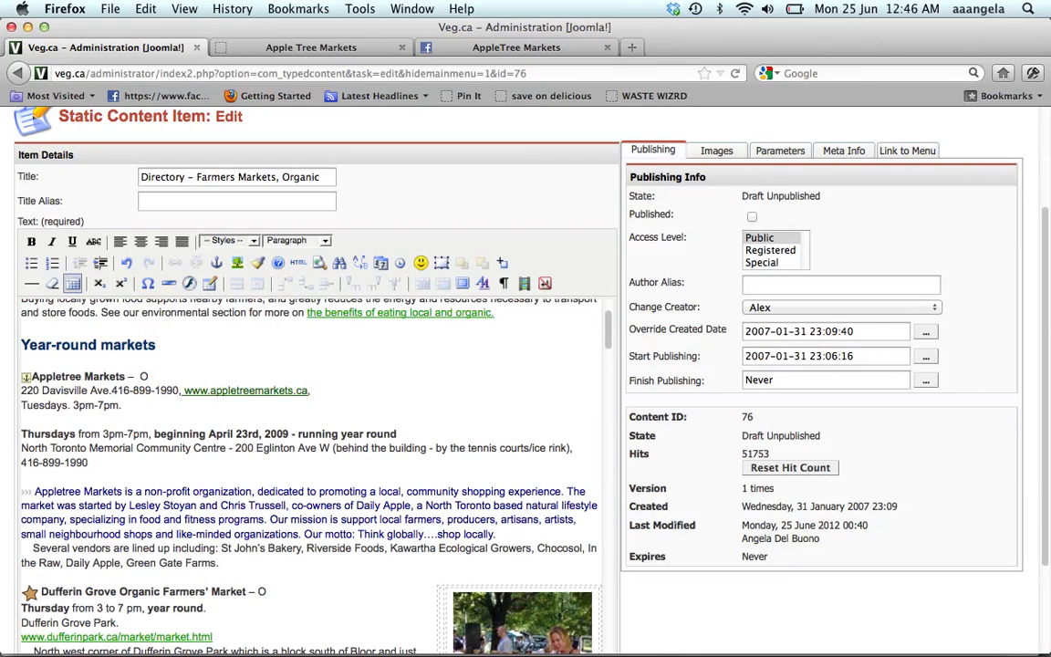
text(,)
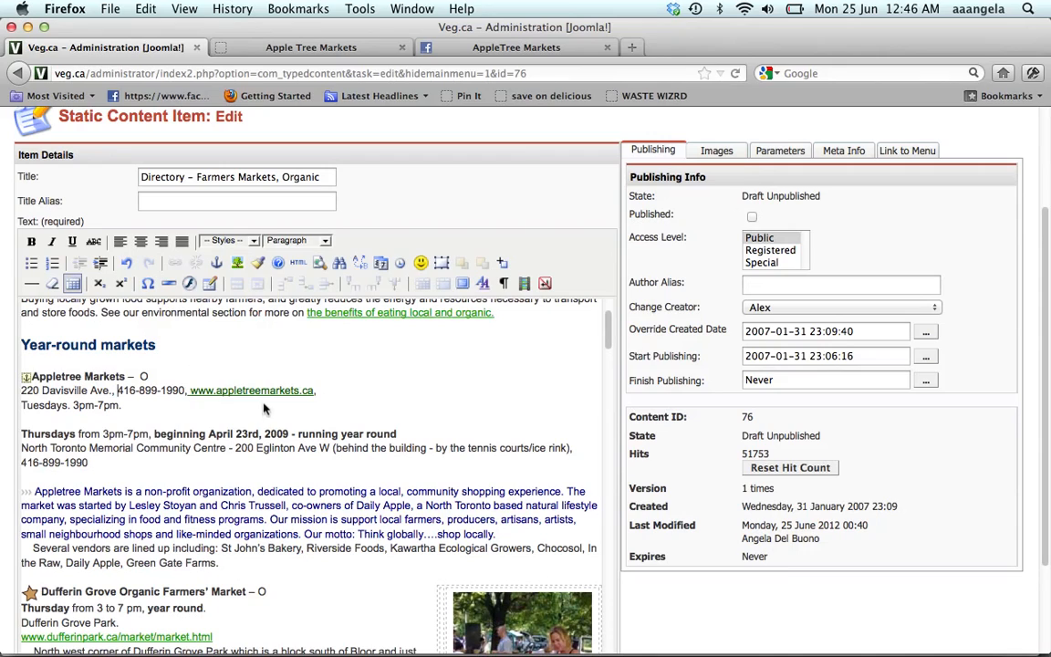
Step: Unlink the space before the website address and delete the comma after it, keeping the hours on their own line
click(191, 391)
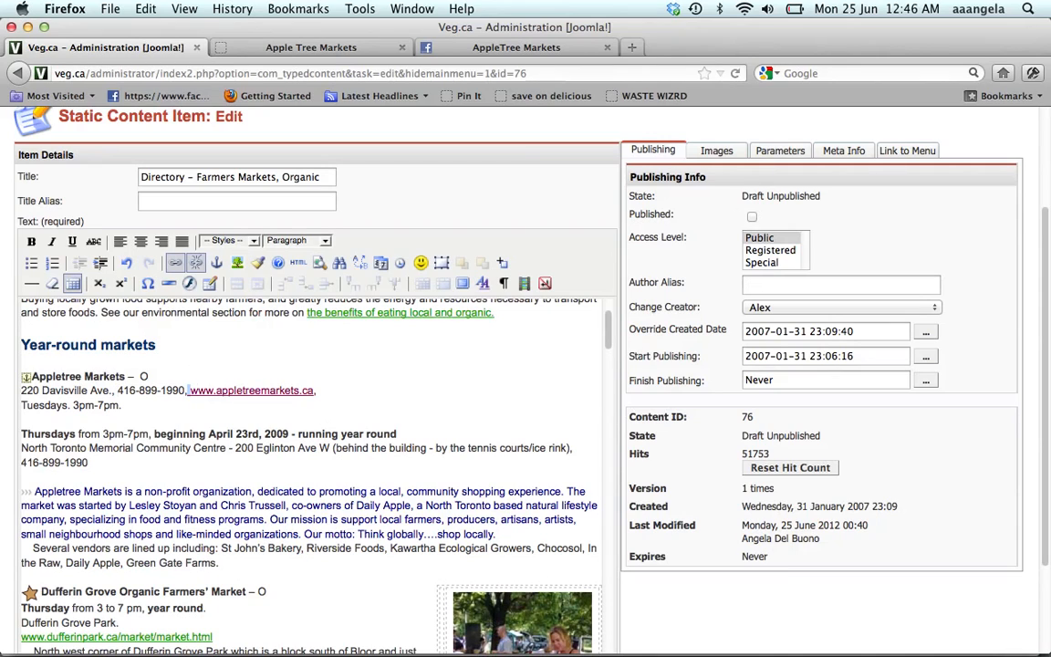
click(278, 418)
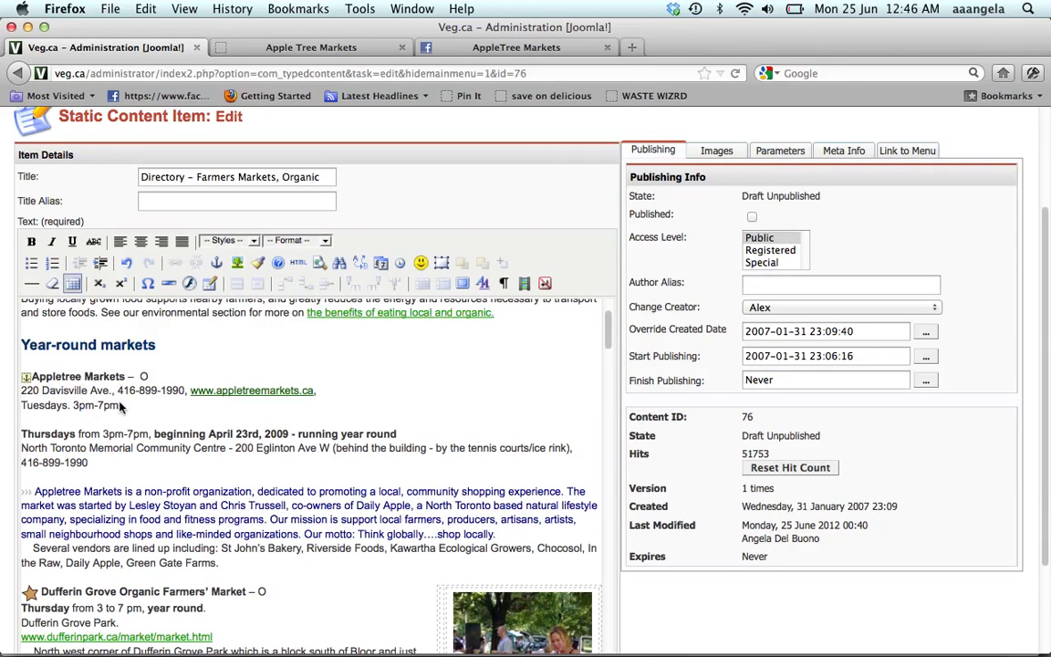
click(316, 390)
key(BackSpace)
key(Delete)
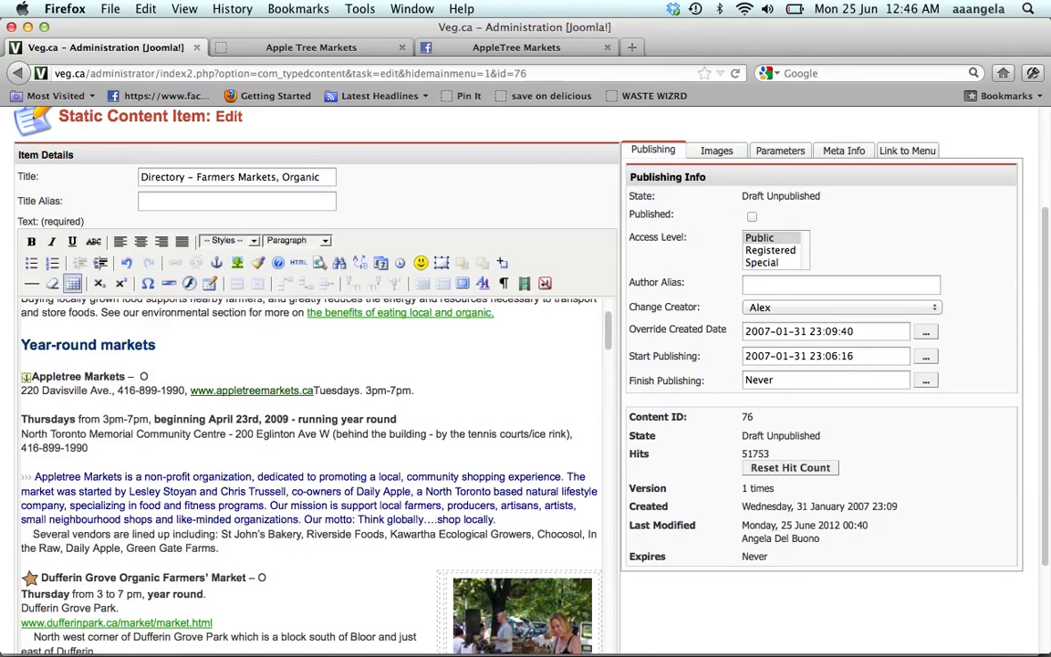
key(shift+Return)
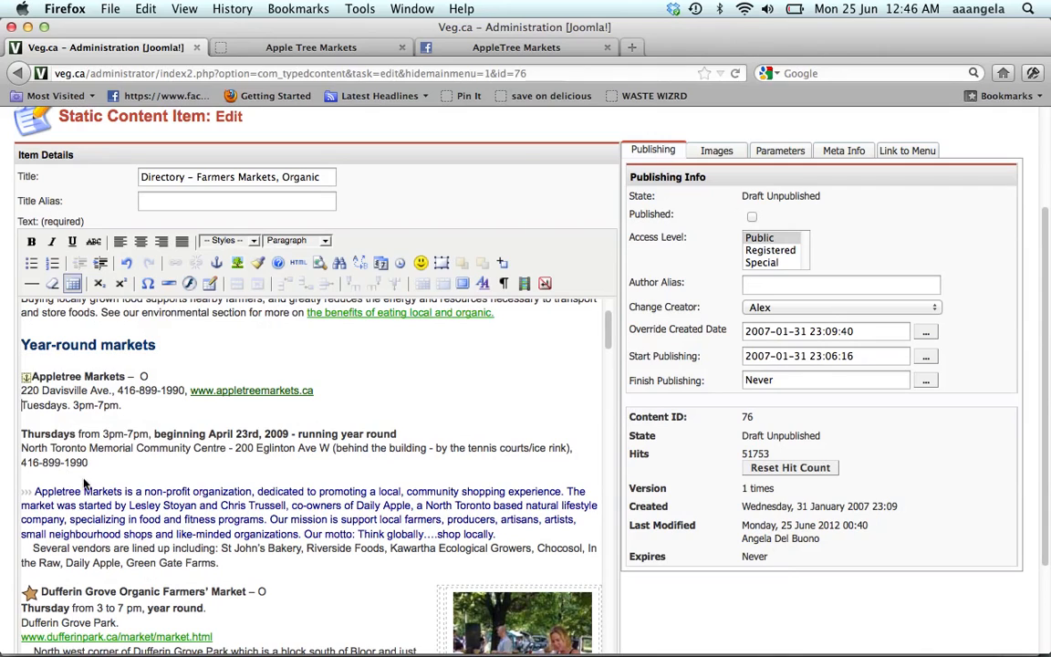
Step: Delete the outdated Thursday schedule, location and phone lines, and start a new line with a quotation mark below the Tuesday hours
drag(89, 467, 17, 441)
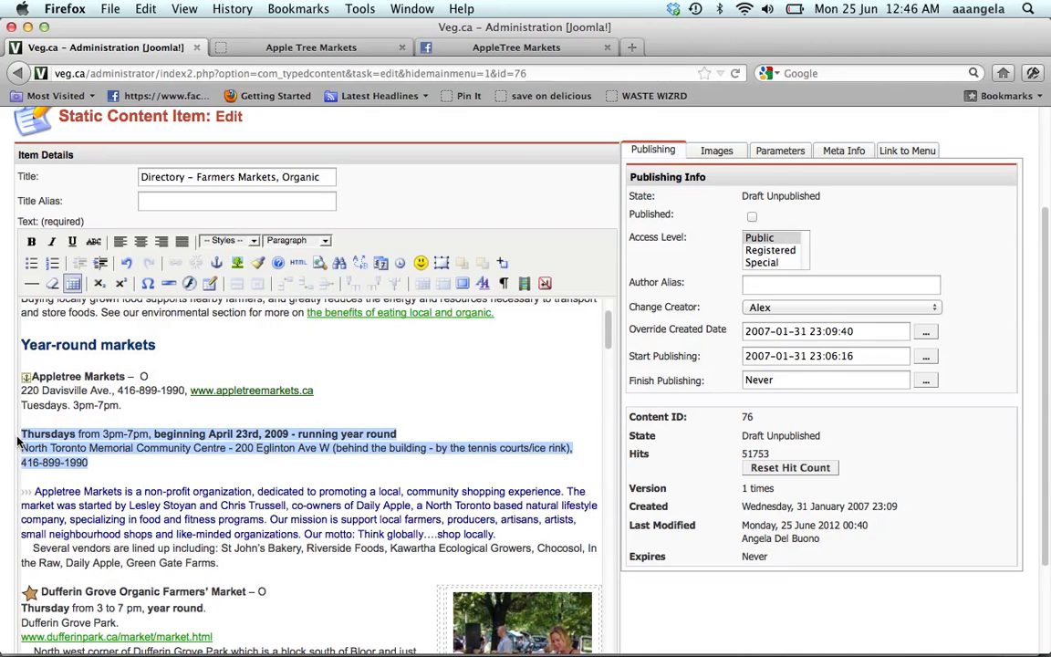
key(BackSpace)
key(BackSpace)
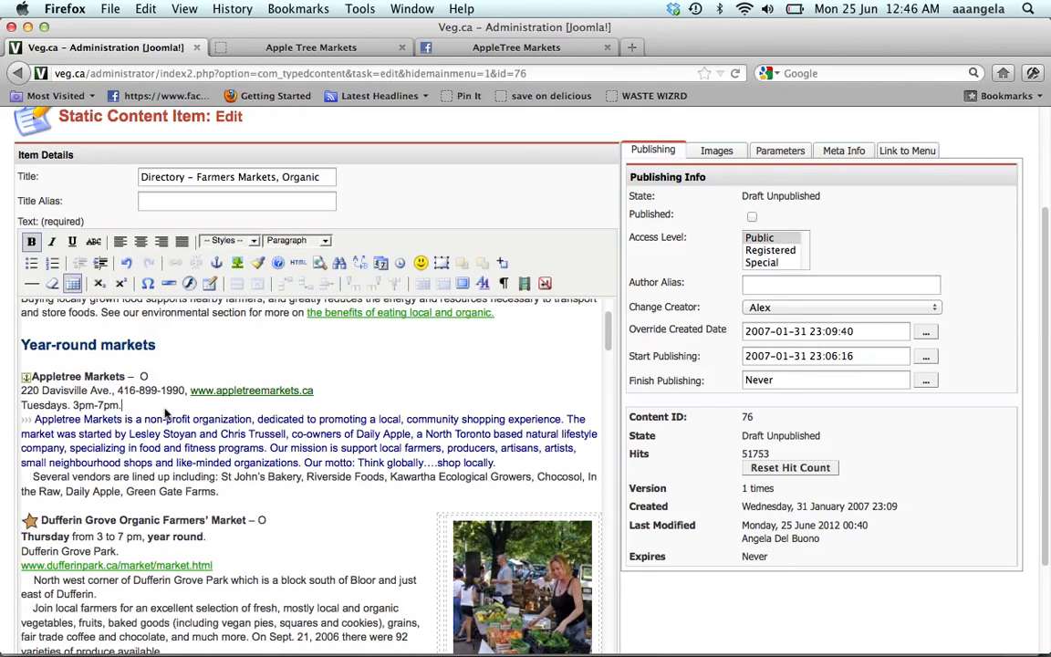
key(BackSpace)
key(Return)
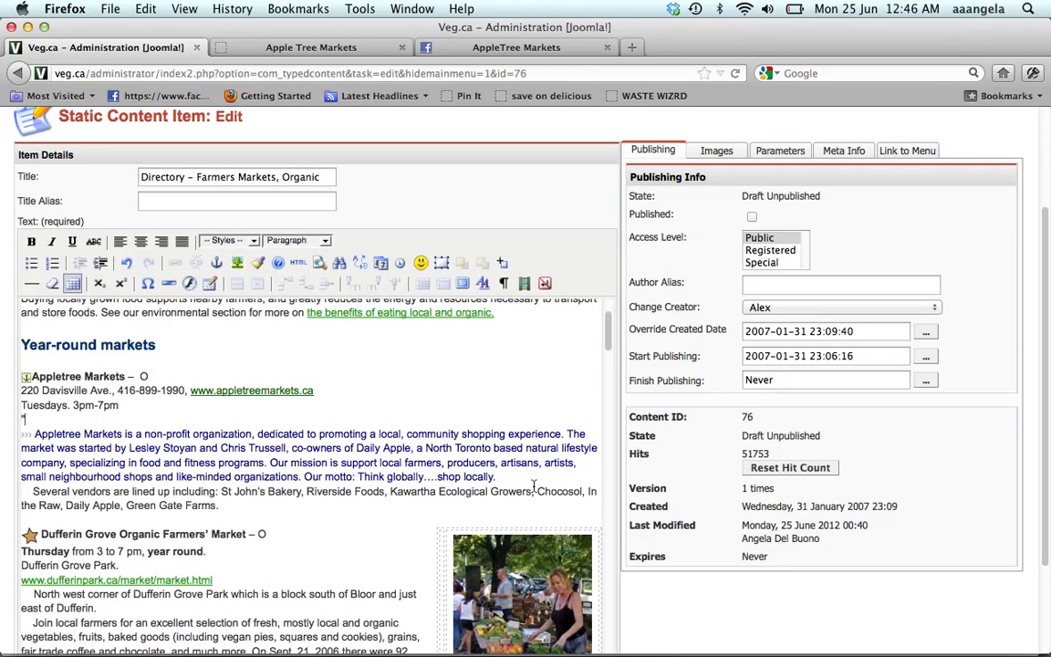
Step: Delete the old Appletree Markets description and the paragraph listing its vendors
drag(234, 512, 13, 427)
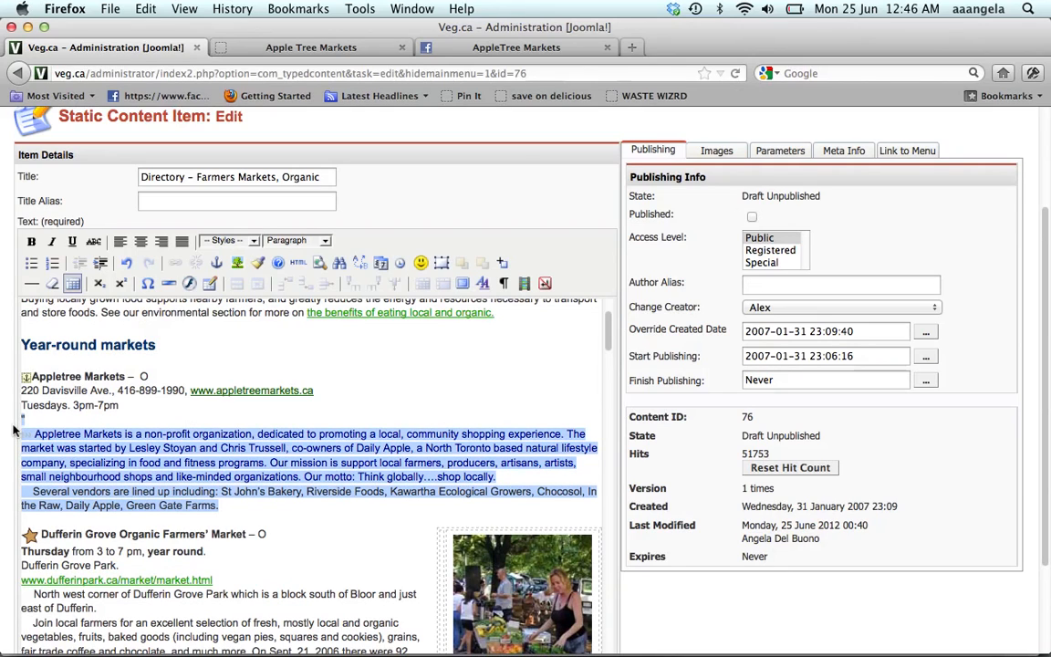
key(BackSpace)
key(BackSpace)
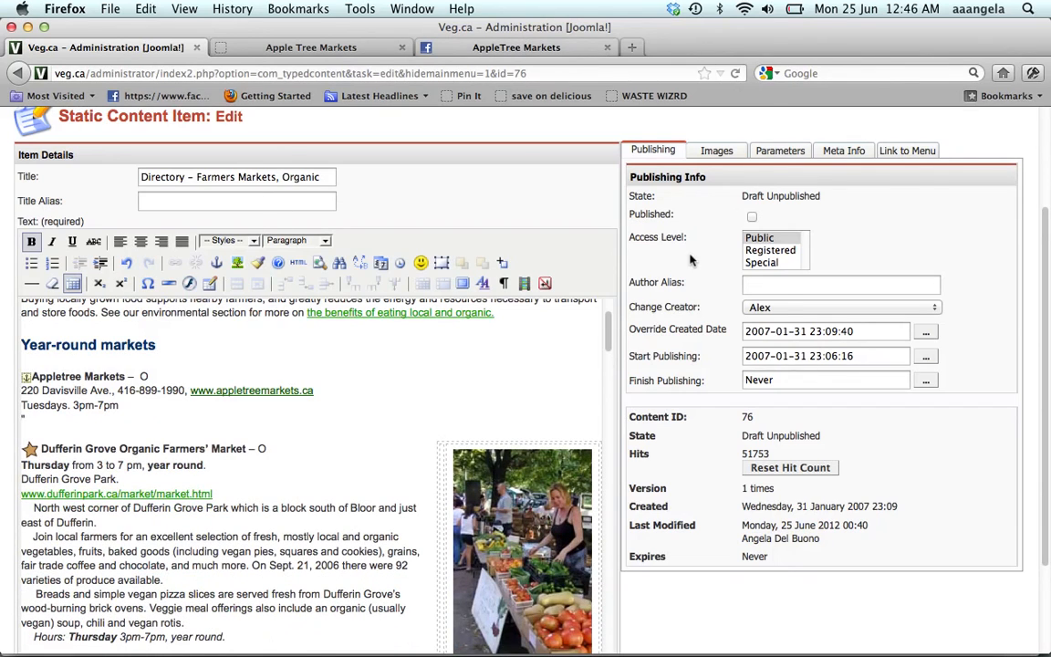
Step: Review the About, Mission and Description texts on the market's Facebook page and search the page for "organic"
click(517, 48)
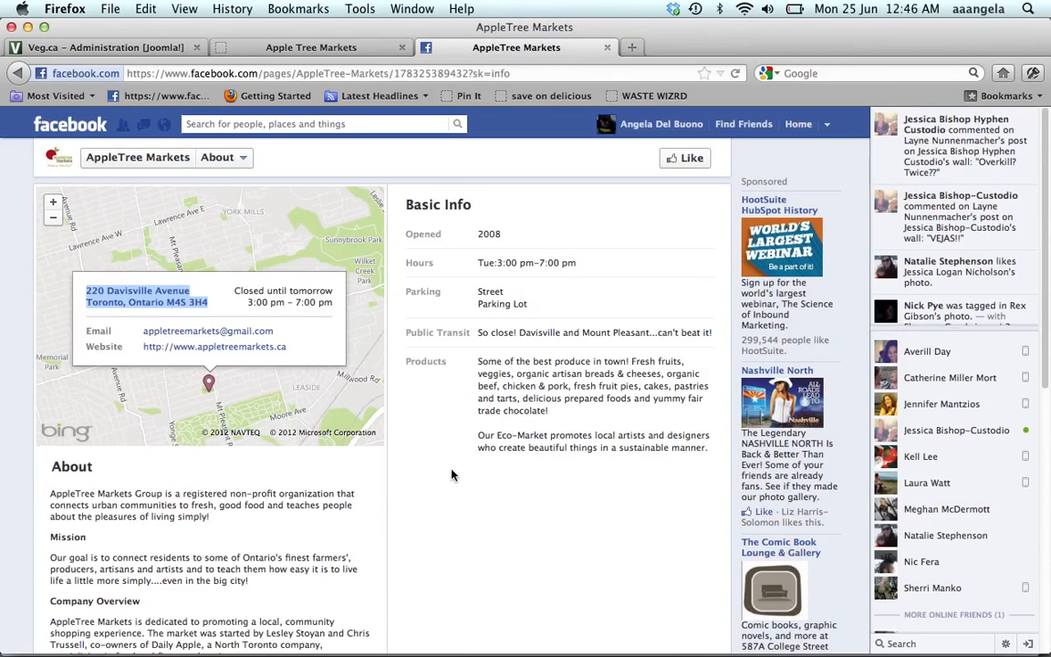
scroll(451, 476, down, 3)
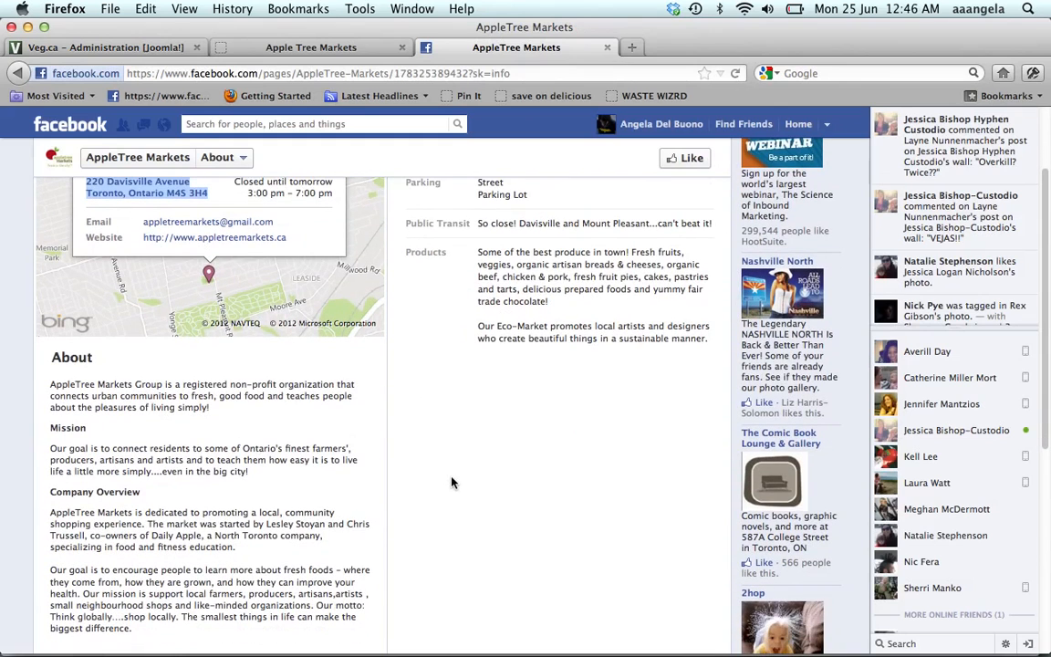
scroll(451, 482, down, 1)
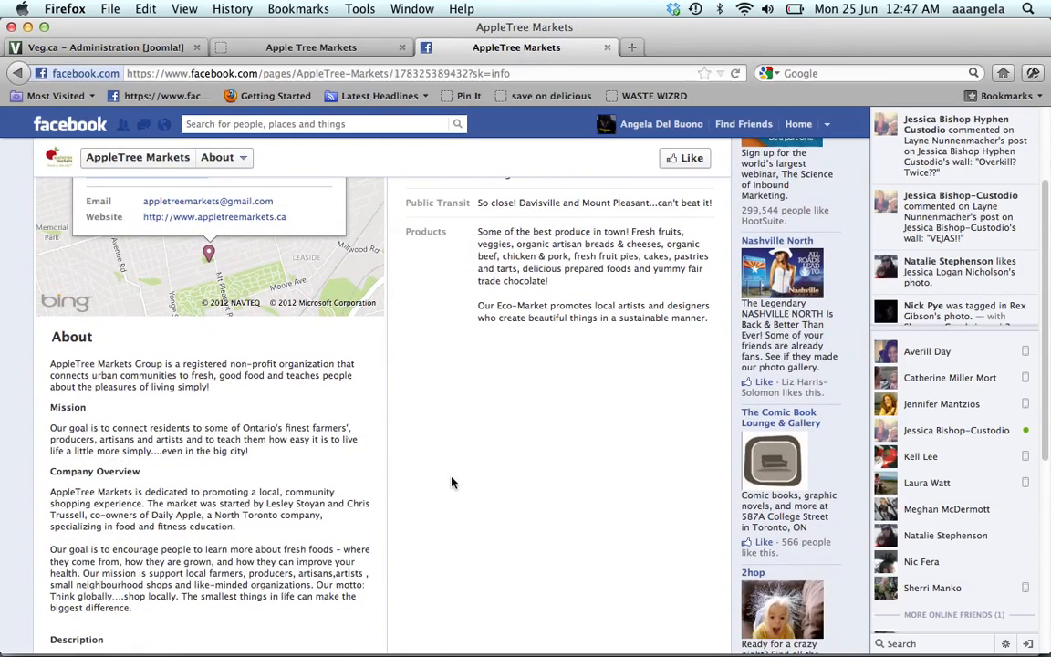
scroll(451, 482, down, 4)
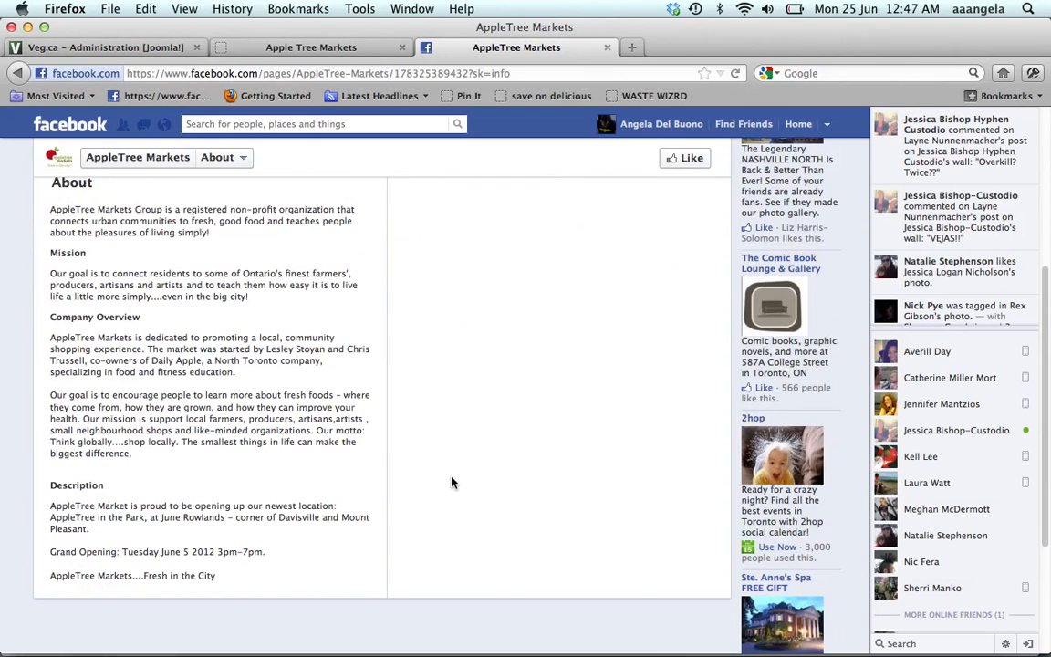
scroll(452, 483, up, 2)
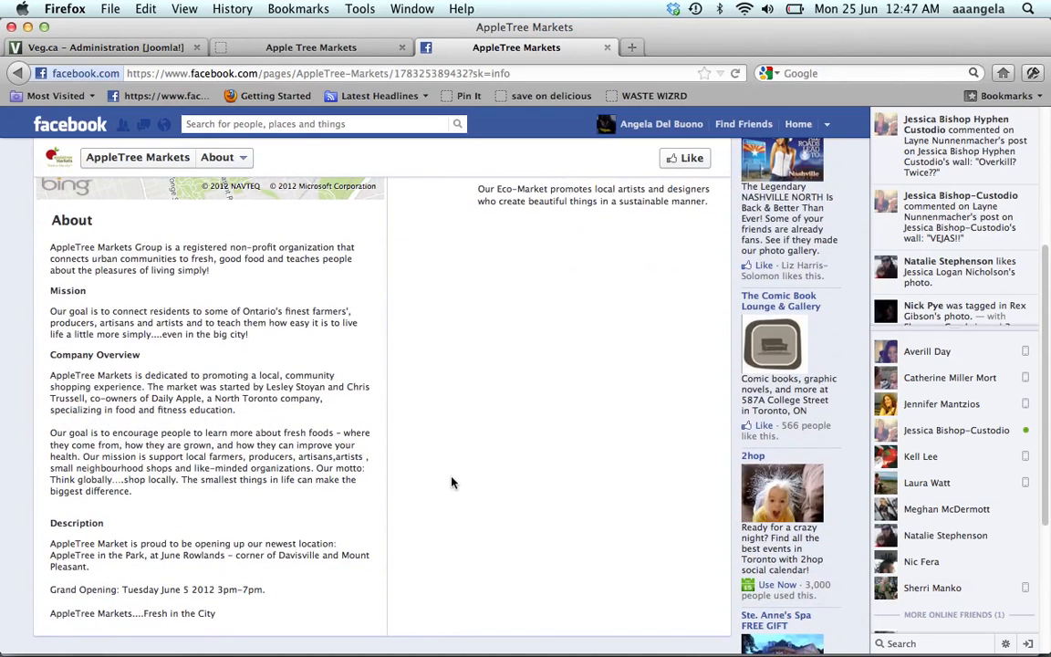
key(super+f)
text(o)
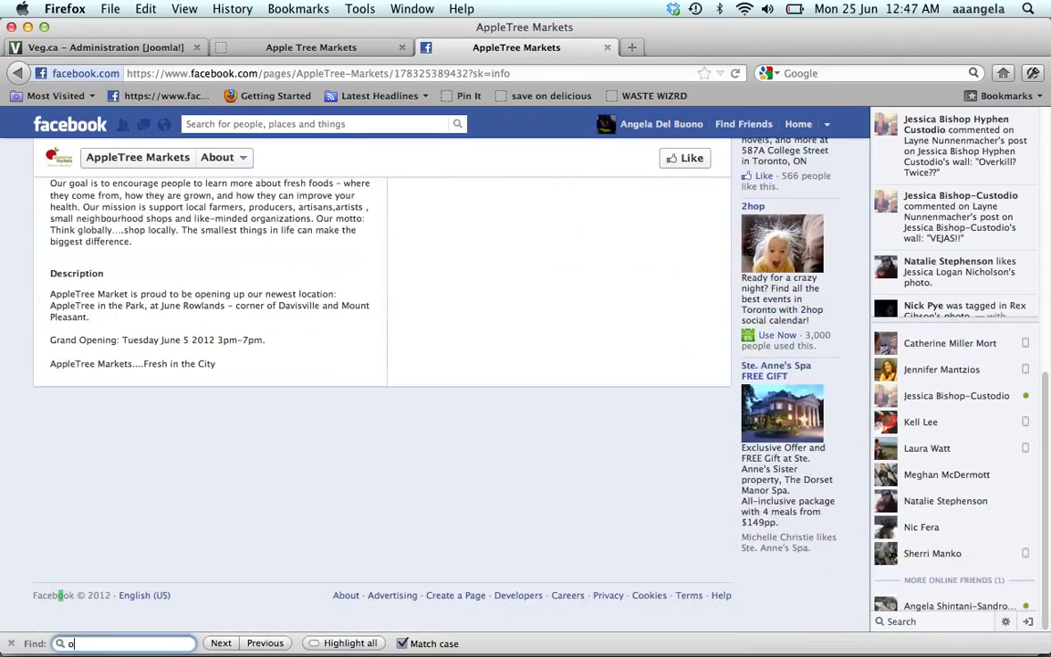
text(rganic)
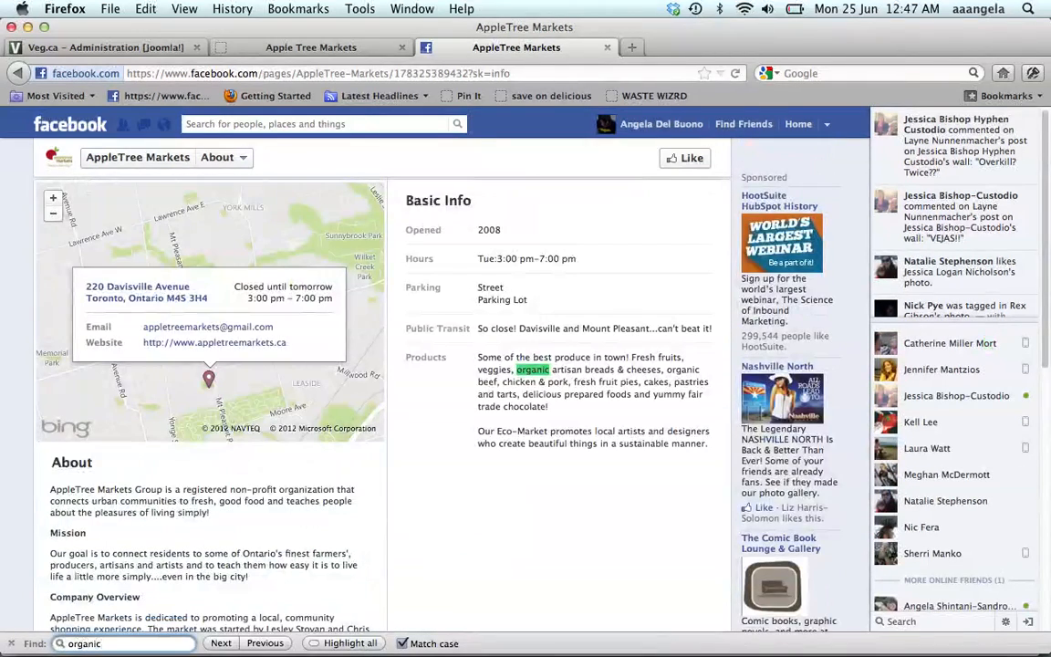
key(Return)
key(Return)
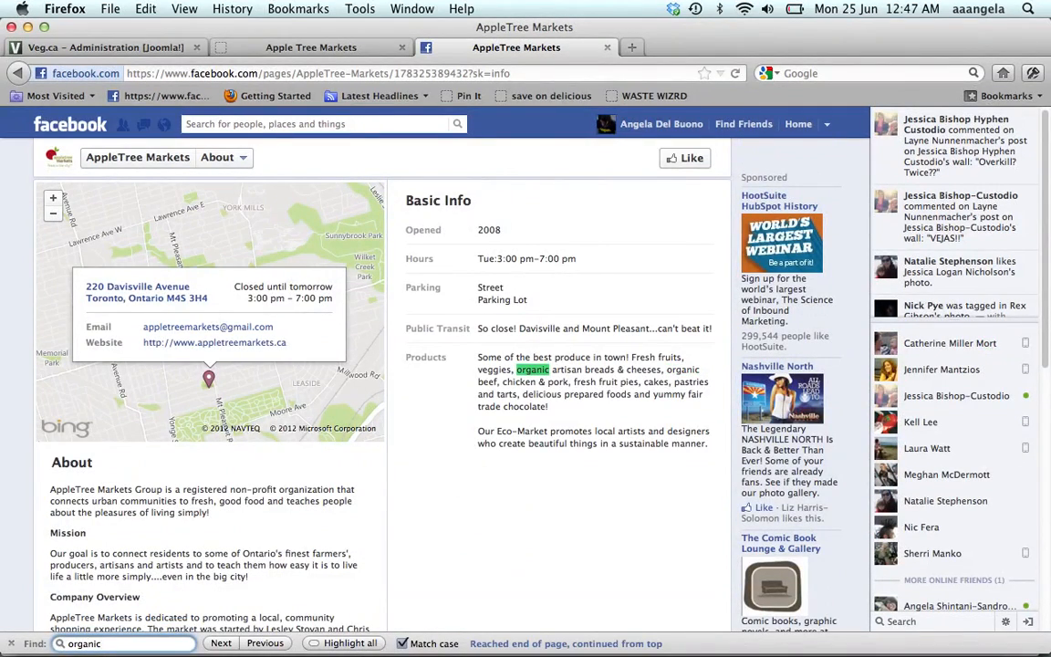
Step: Copy both Products paragraphs from the market's Facebook page and paste them after the opening quotation mark in the Appletree Markets listing
key(Return)
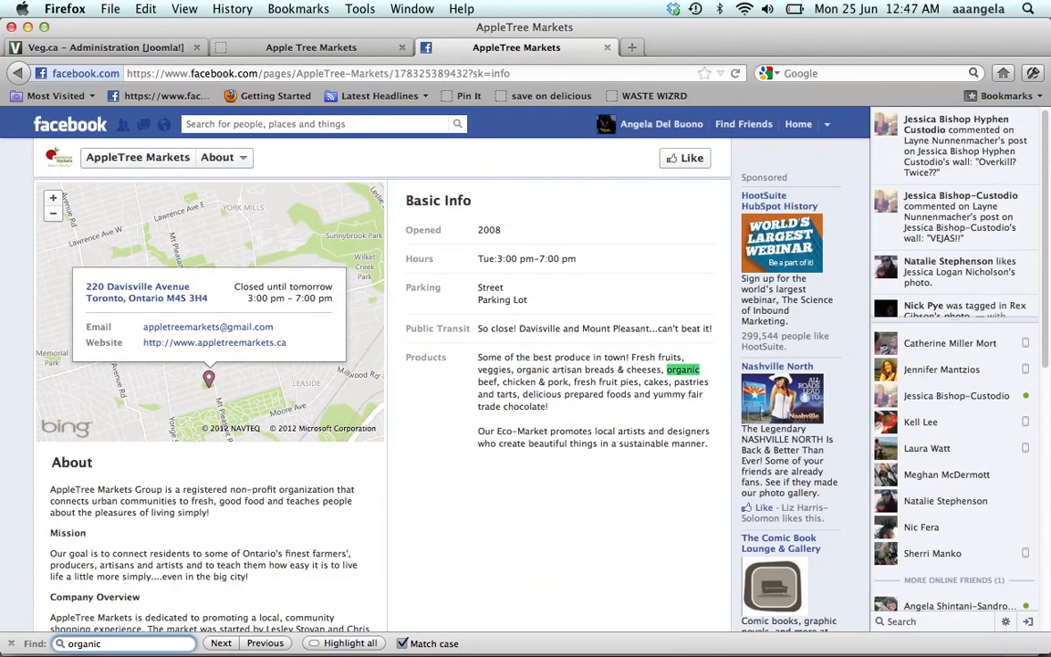
click(476, 363)
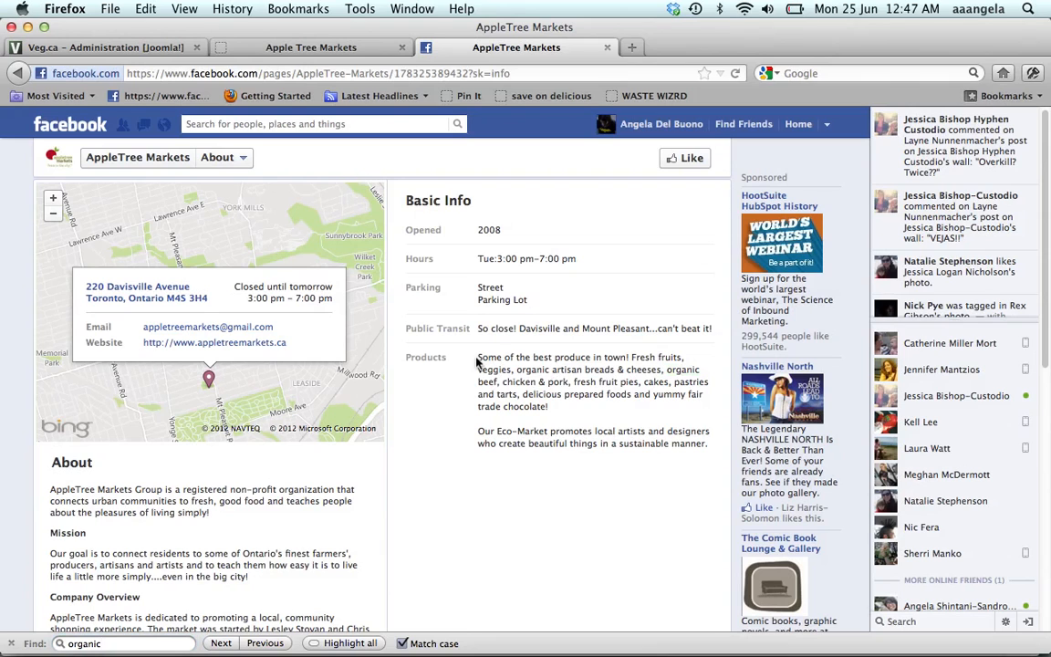
drag(476, 362, 709, 454)
key(super+c)
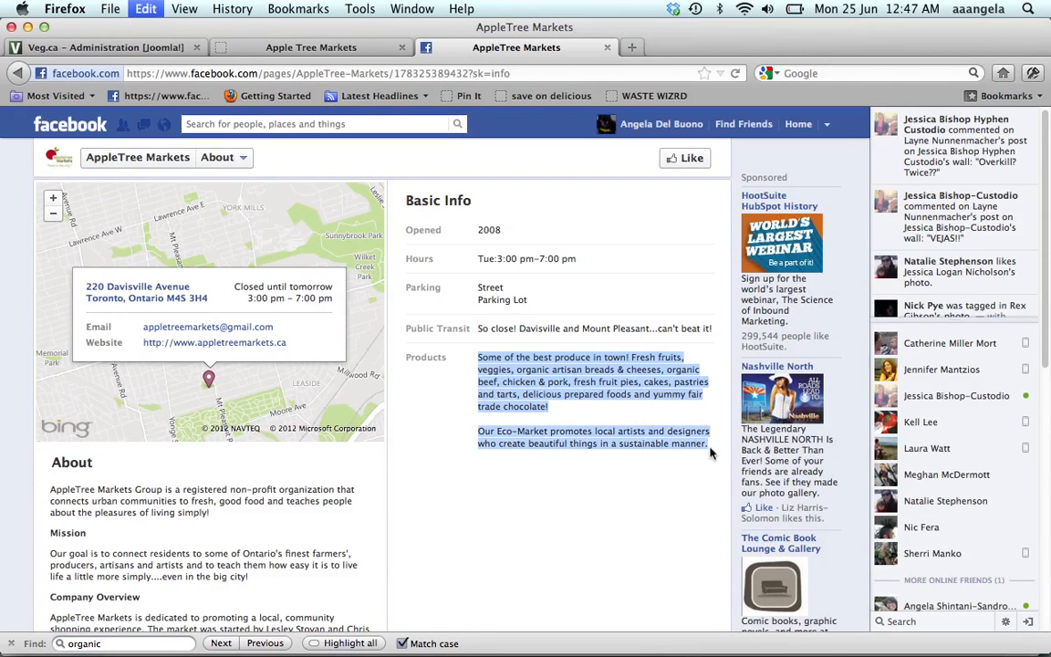
click(125, 48)
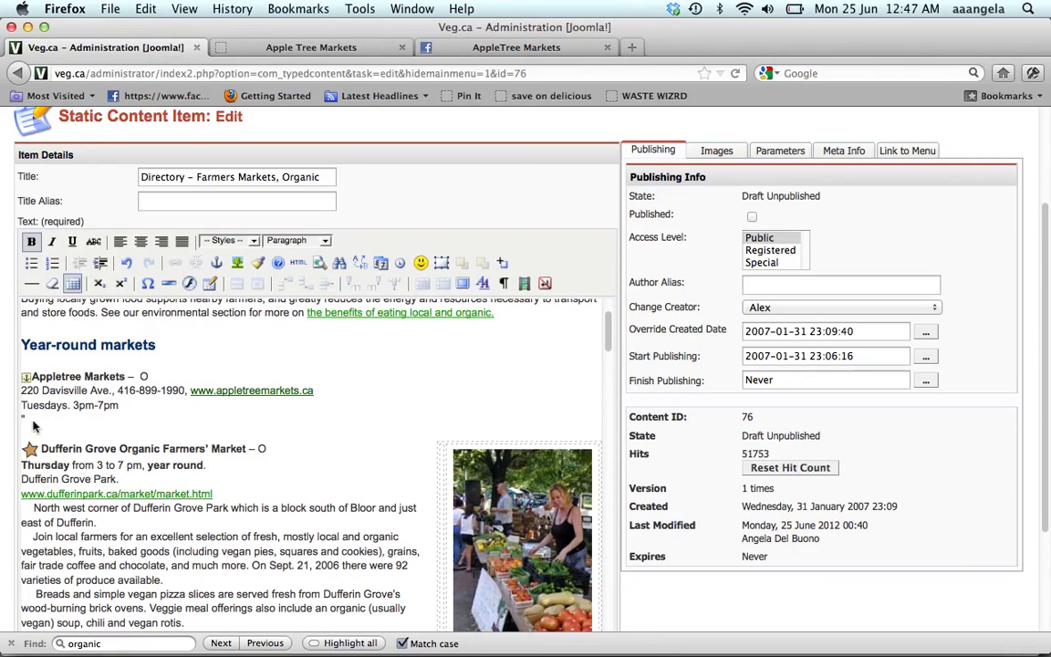
key(super+v)
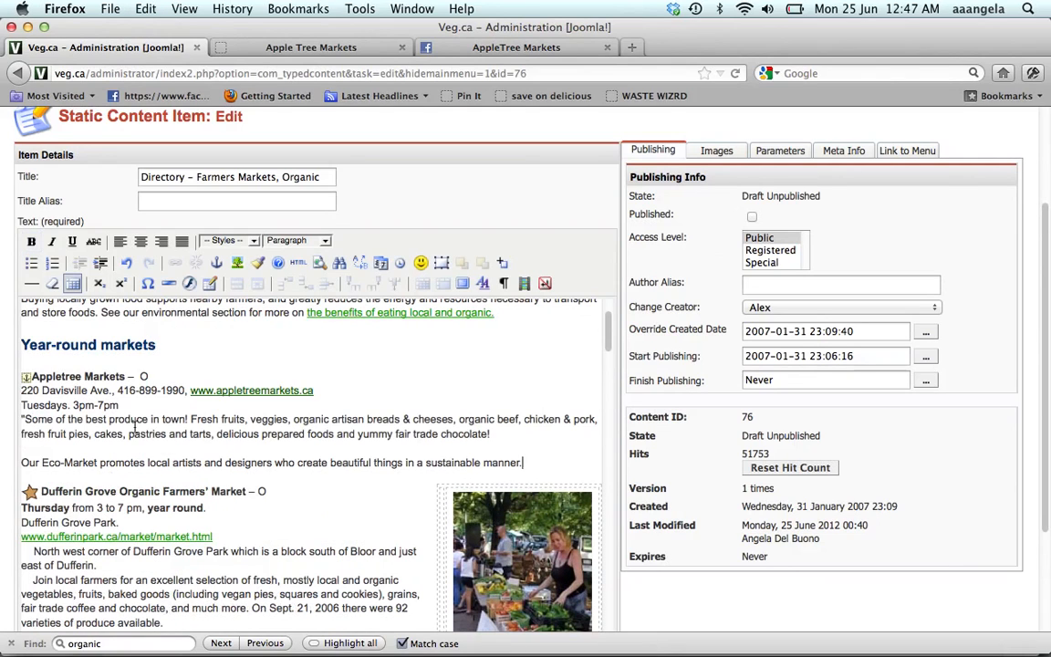
Step: Remove "organic beef, chicken & pork," from the pasted Appletree Markets description, leaving "cheeses, fresh fruit pies" with clean punctuation and spacing
click(466, 418)
key(shift+Right)
key(shift+Right)
key(shift+Right)
key(shift+Right)
key(shift+Right)
key(shift+Right)
key(shift+Right)
key(shift+Right)
key(shift+Right)
key(shift+Right)
key(shift+Right)
key(shift+Right)
key(shift+Right)
key(shift+Right)
key(shift+Right)
key(shift+Right)
key(shift+Right)
key(shift+Right)
key(shift+Right)
key(shift+Right)
key(Delete)
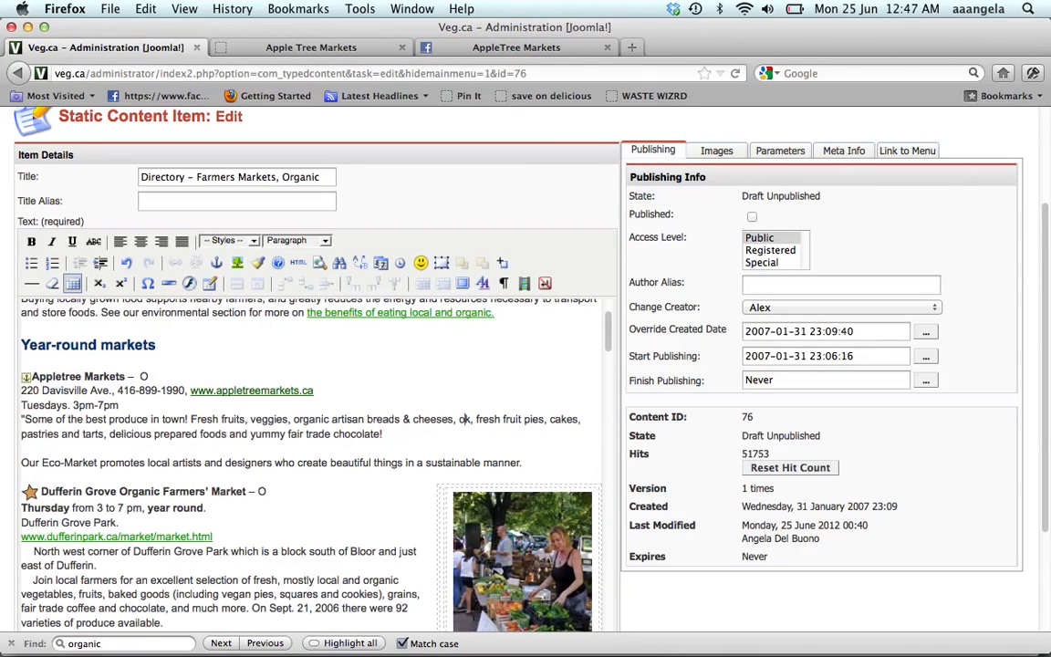
key(BackSpace)
key(BackSpace)
key(BackSpace)
key(BackSpace)
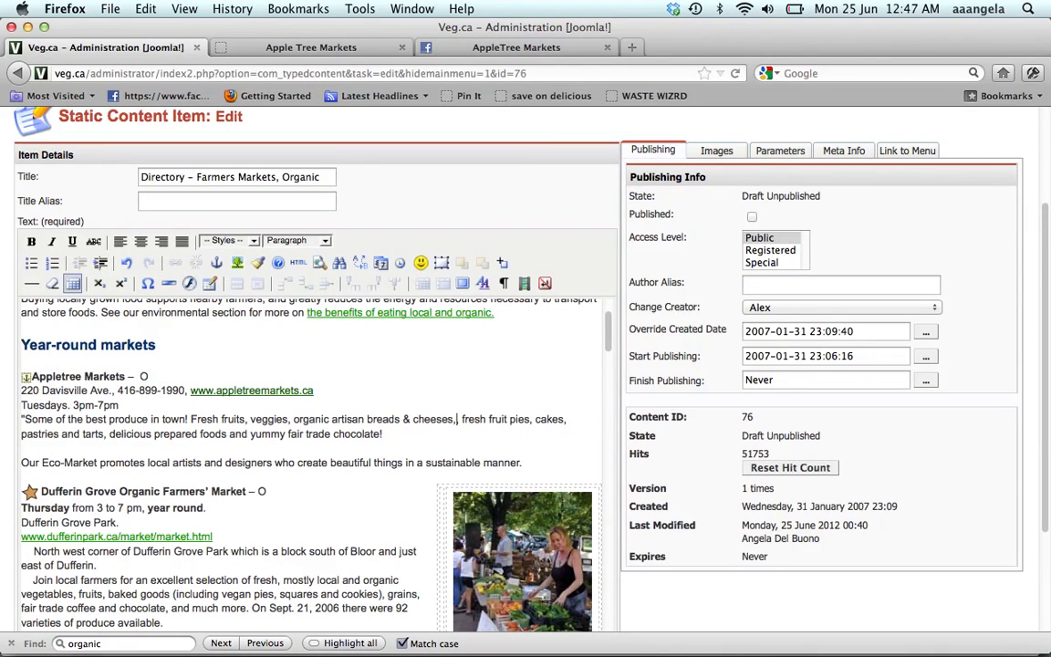
key(Right)
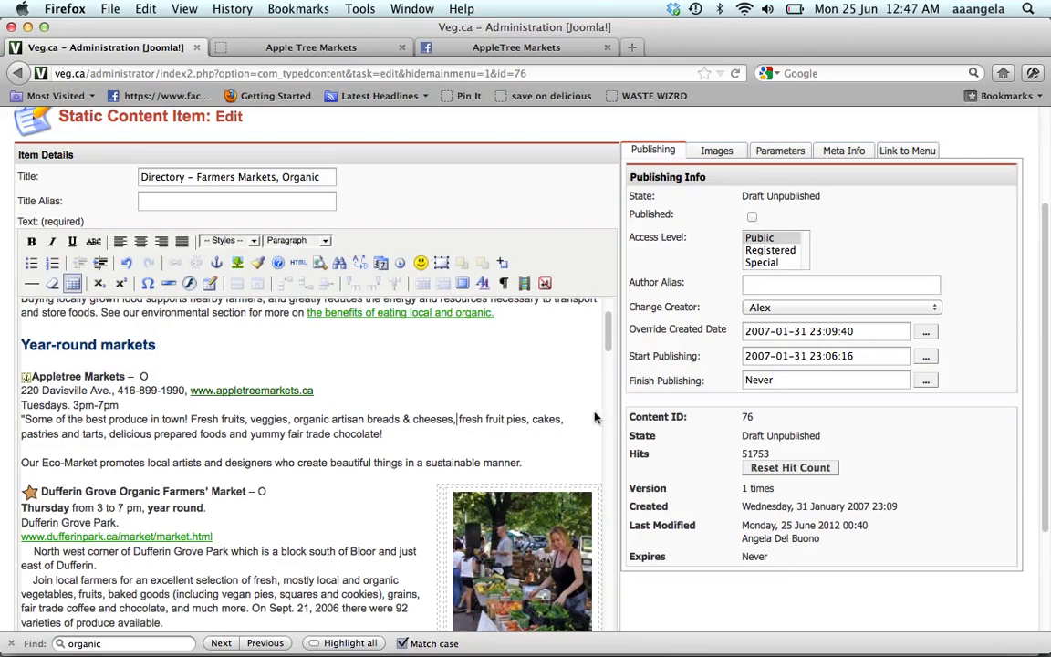
Step: Join the Eco-Market sentence onto the end of the first description paragraph and close the quote with a quotation mark
click(398, 436)
key(BackSpace)
key(Delete)
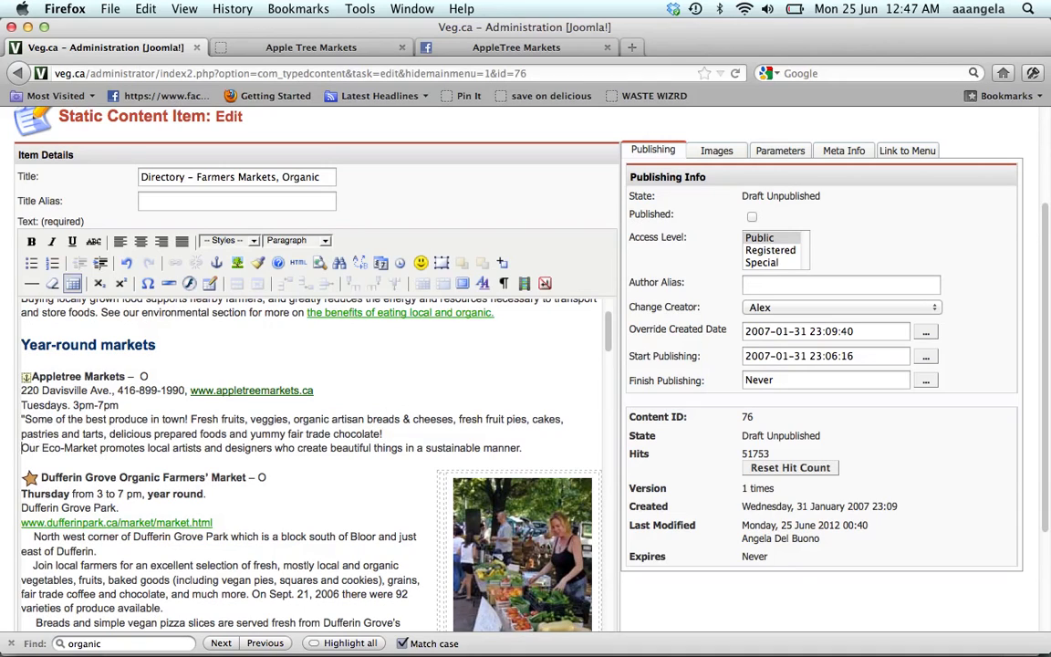
key(Delete)
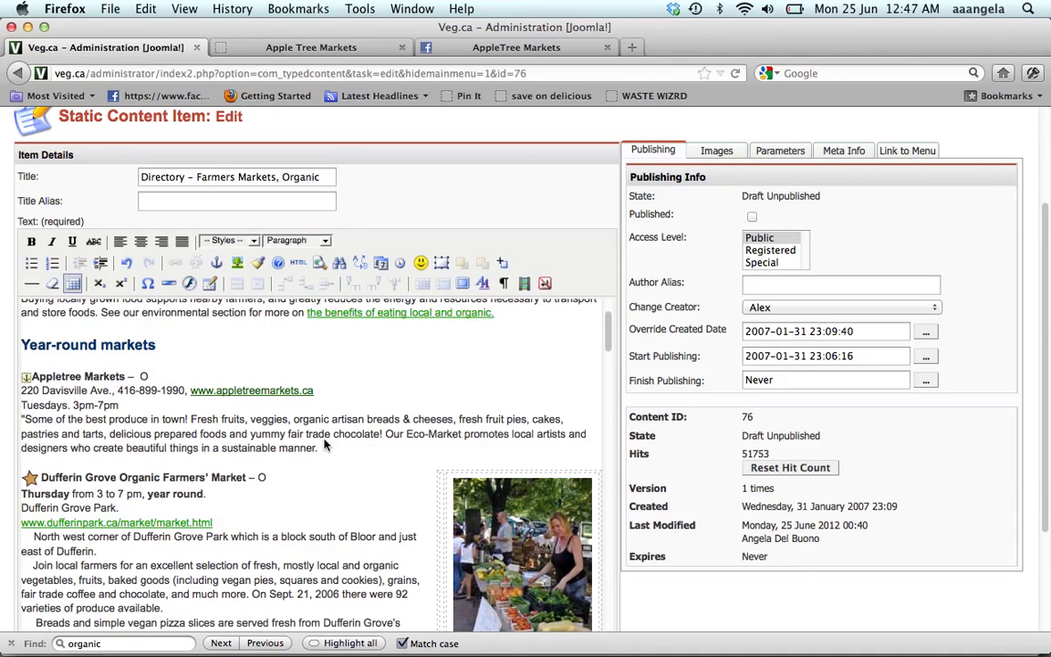
text(")
Step: Add the line "Earth & City have a booth." below the hours of the Dufferin Grove Organic Farmers' Market listing
scroll(208, 465, down, 3)
scroll(207, 465, down, 2)
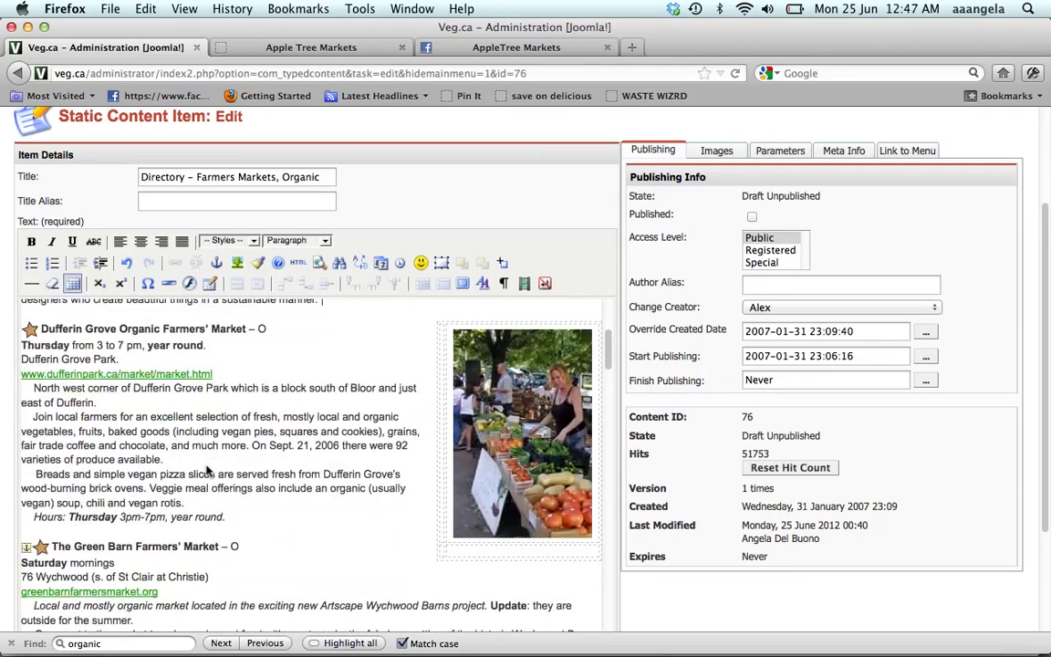
scroll(208, 470, up, 2)
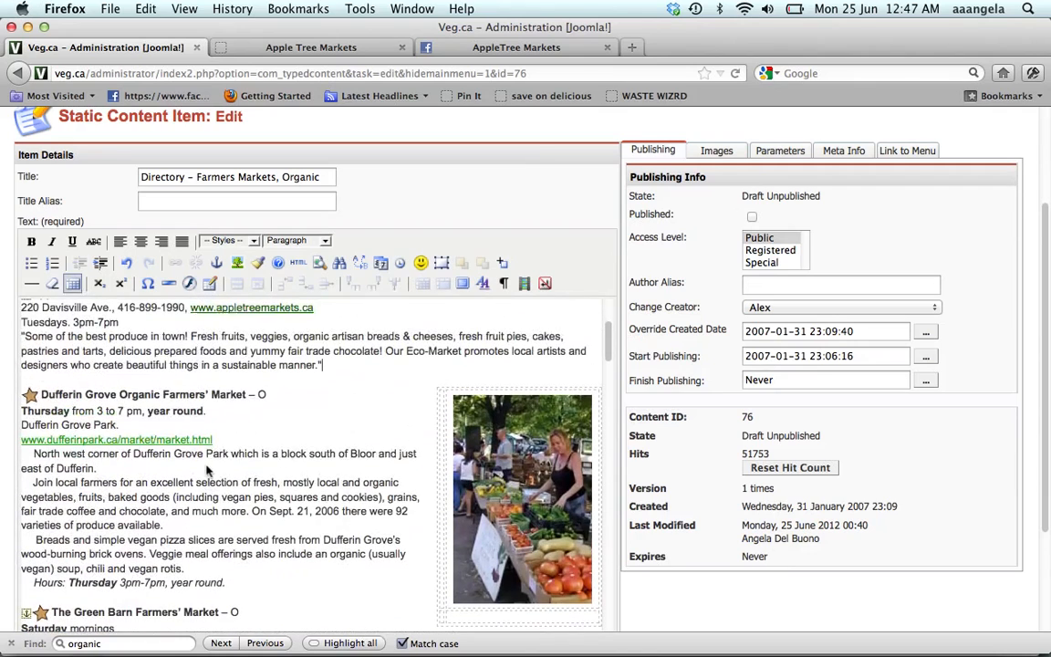
scroll(208, 465, up, 2)
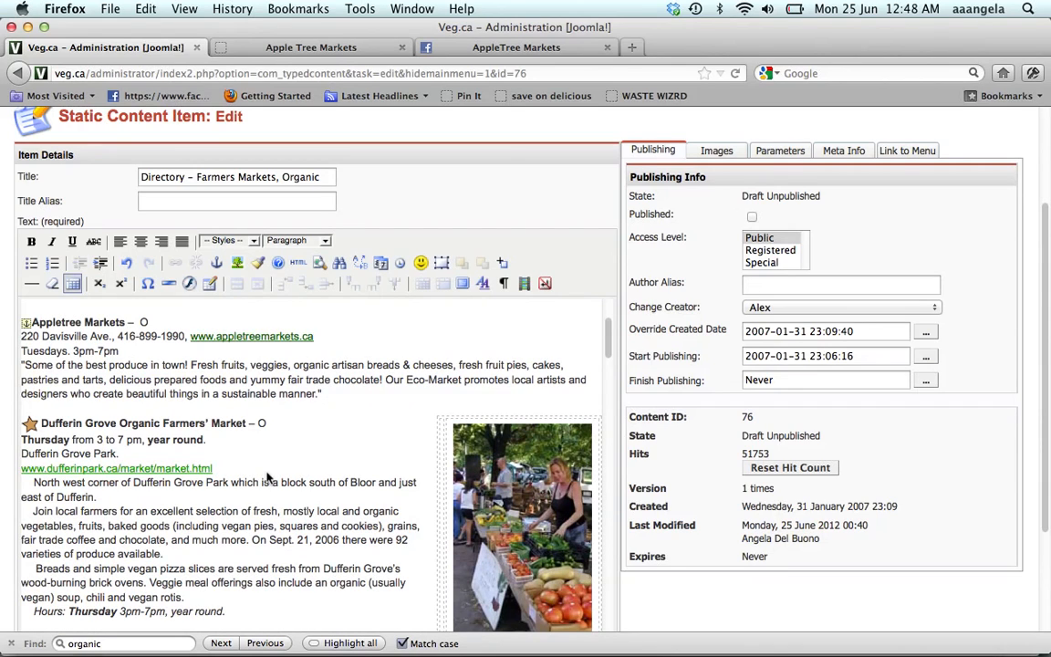
scroll(267, 476, down, 2)
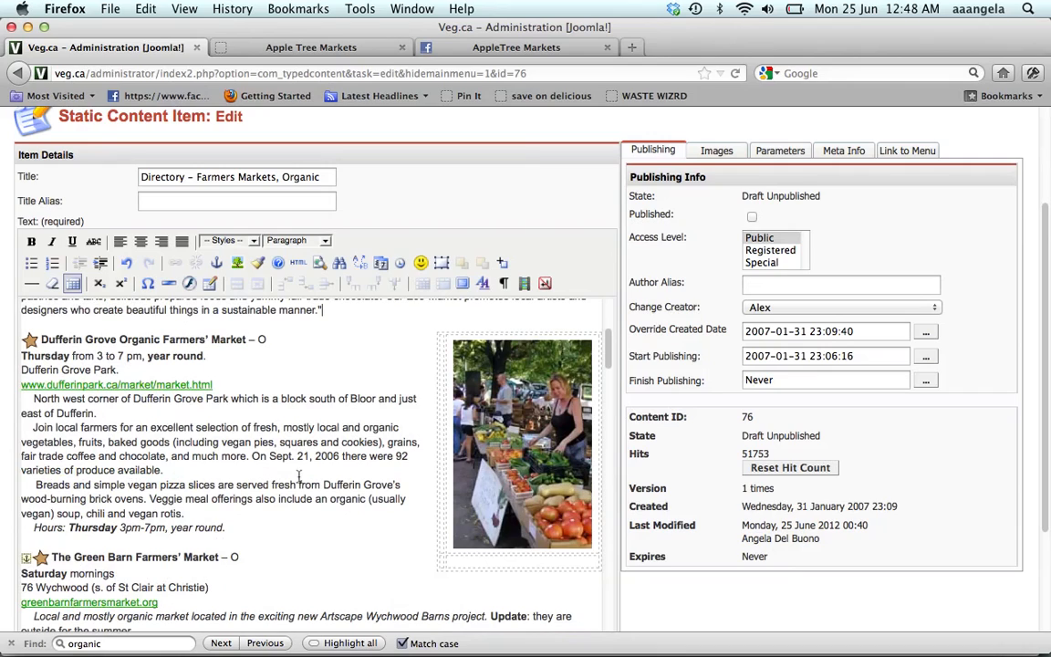
click(239, 529)
key(Return)
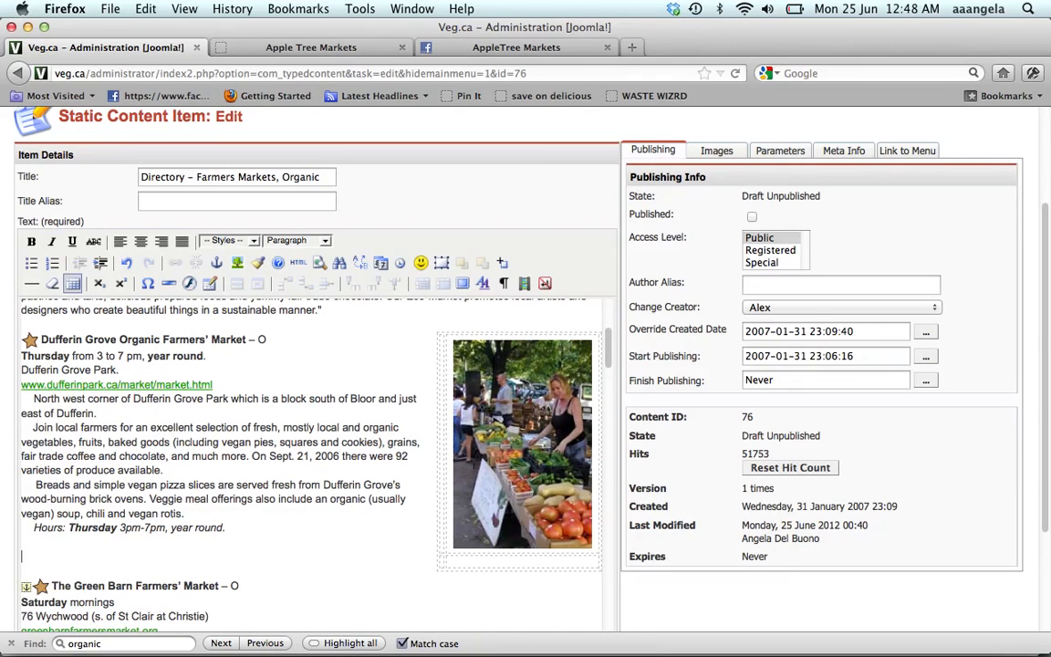
text(Earth a)
key(BackSpace)
key(BackSpace)
key(BackSpace)
text(")
text(& C)
text(ity)
text( have )
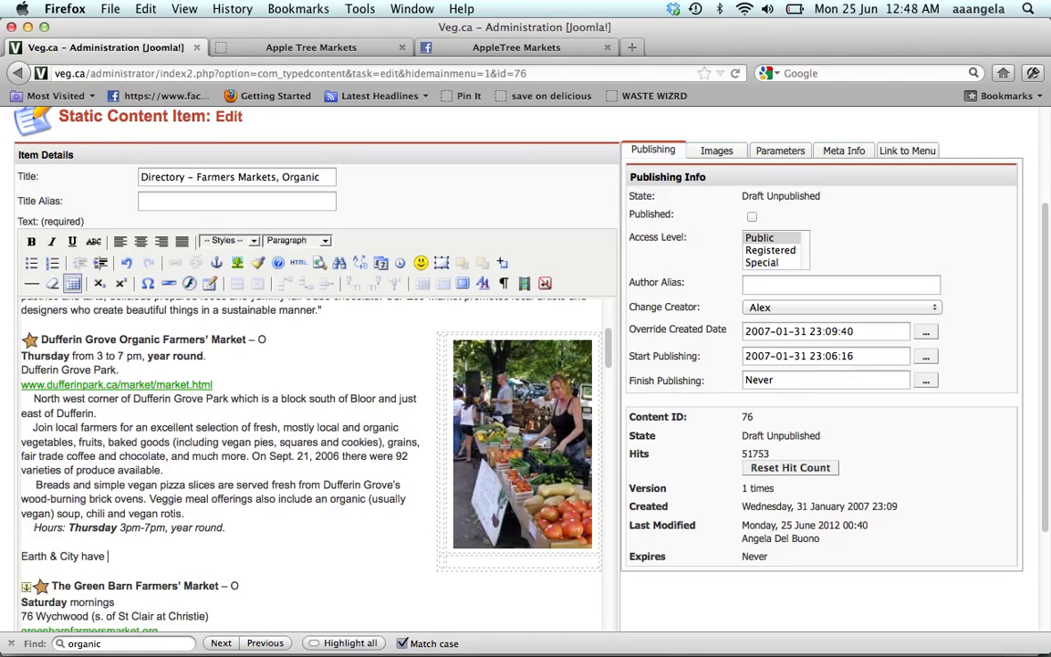
text(a booth.)
Step: Select the words "Earth & City" in the new line and open the Vegetarian Directory on veg.ca in a new browser tab
drag(79, 556, 15, 558)
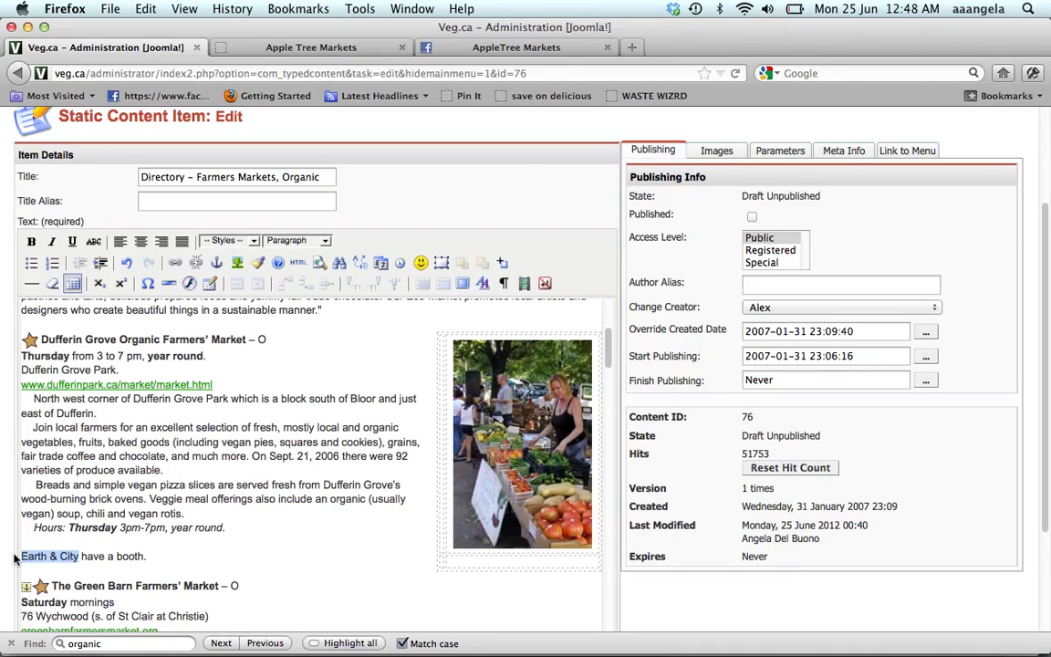
click(438, 51)
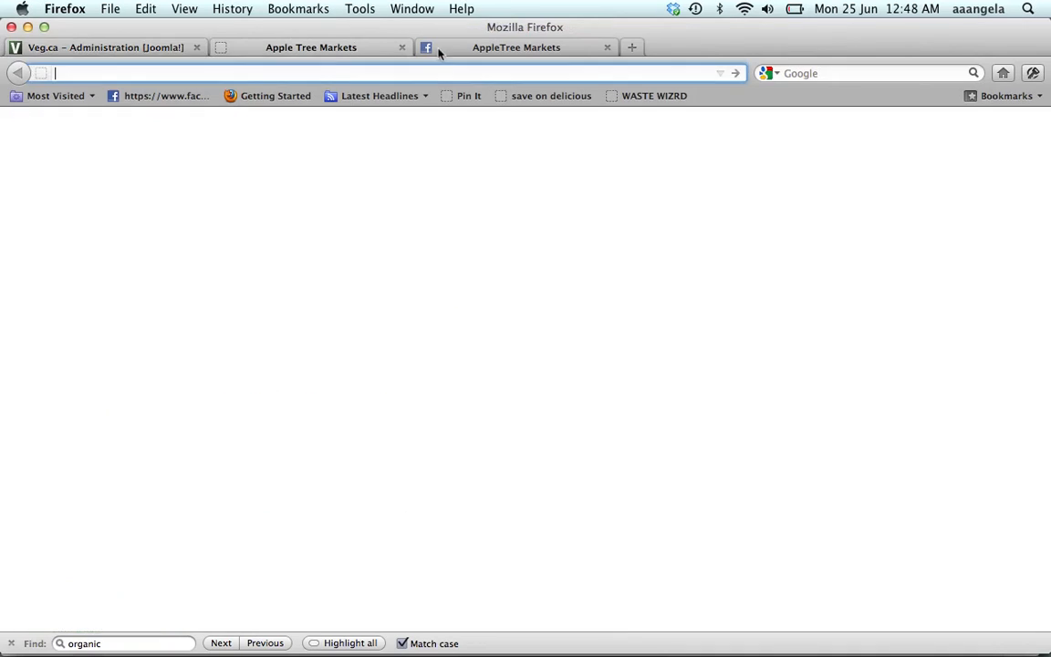
key(super+t)
text(veg)
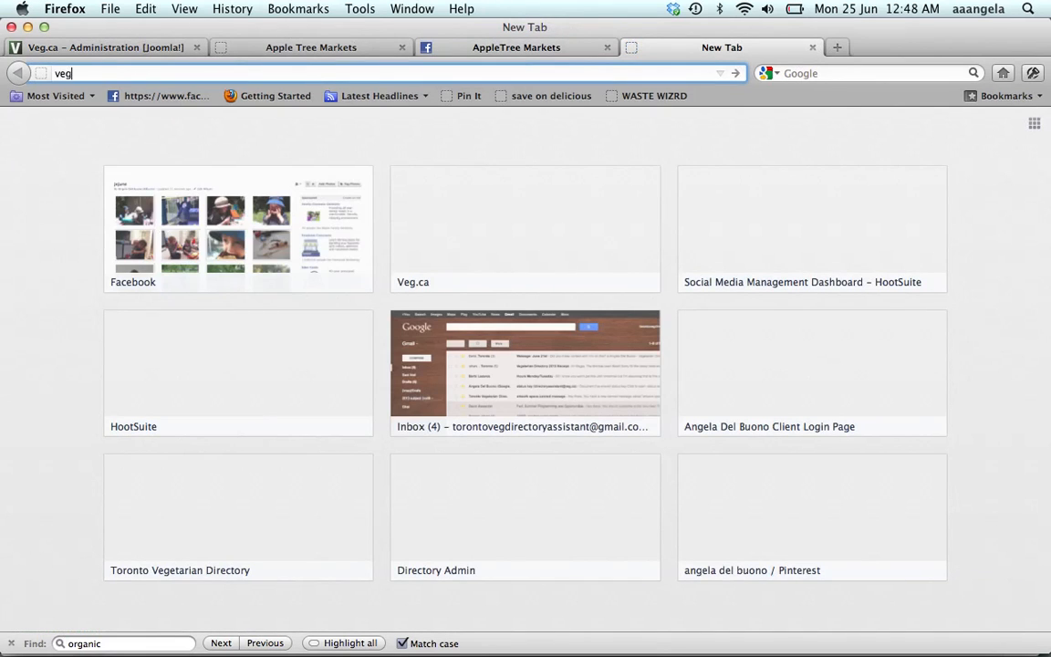
text(.ca)
key(Return)
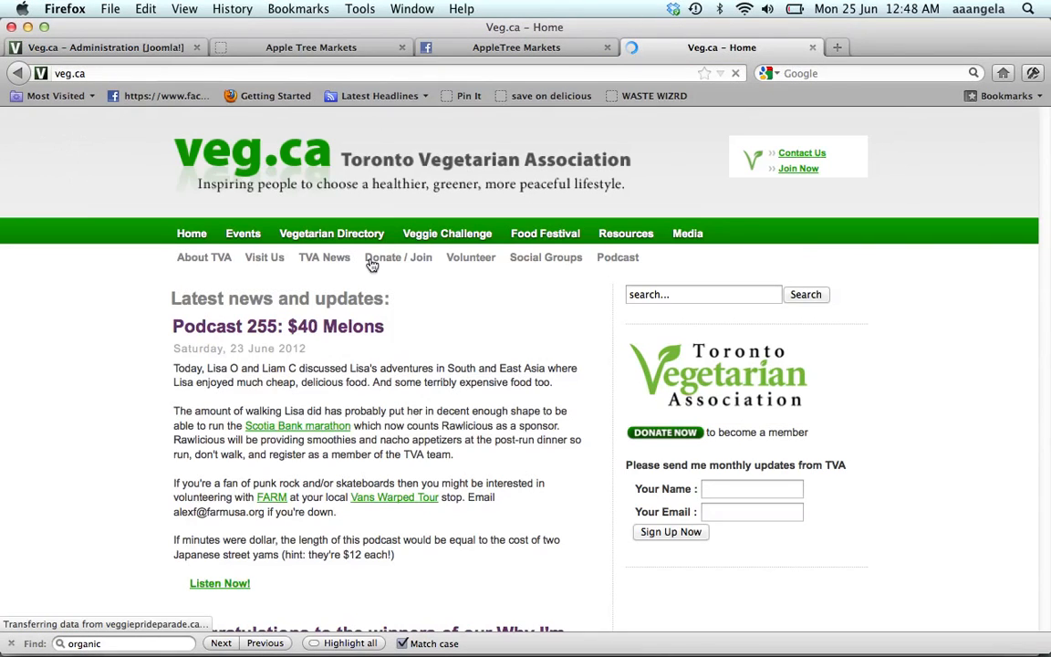
click(329, 235)
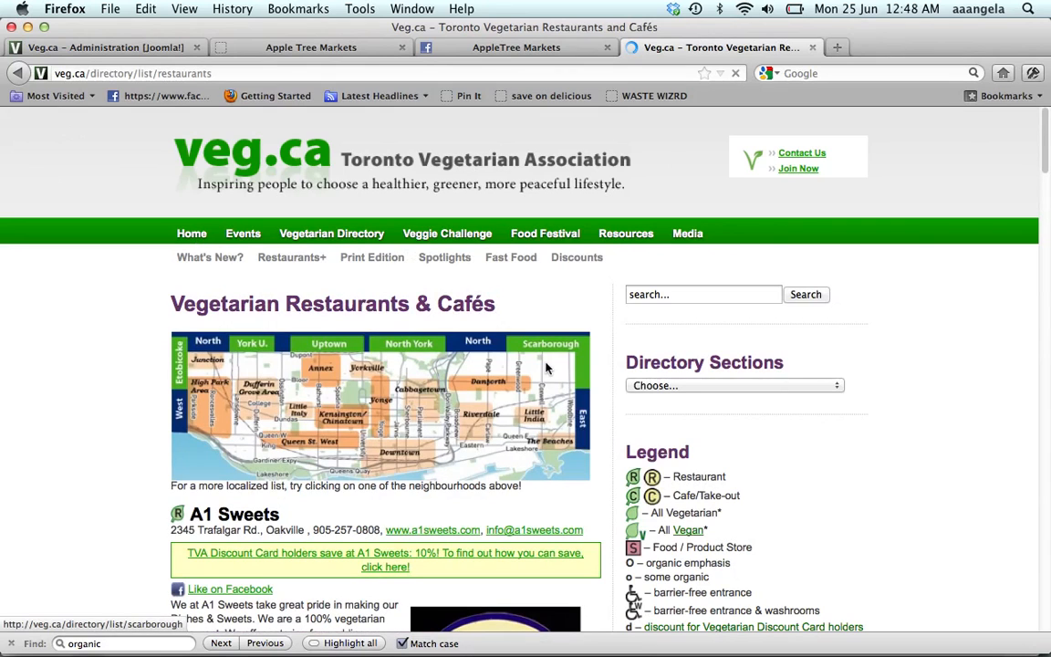
Step: Search veg.ca for "earth & city", open the Earth & City directory listing and copy its web address
click(651, 292)
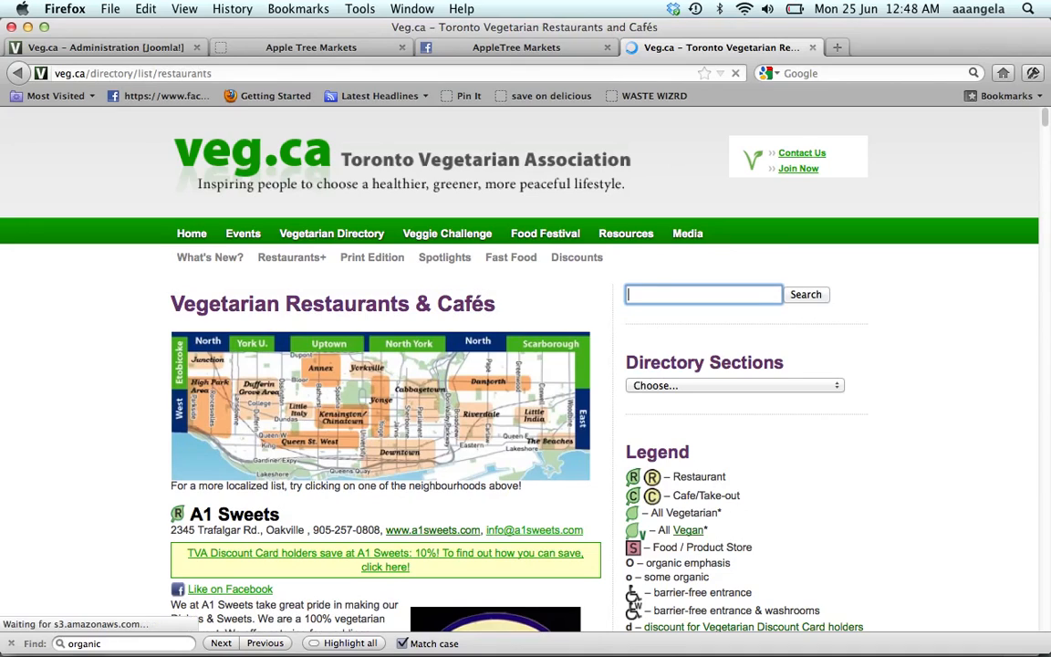
text(earth &c)
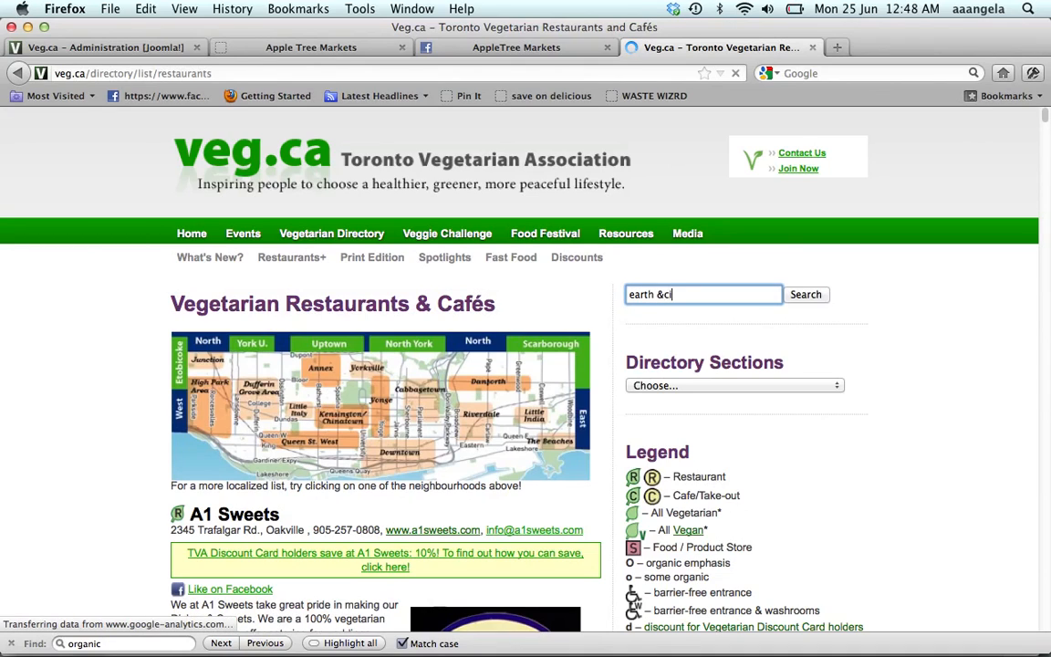
key(BackSpace)
text(c)
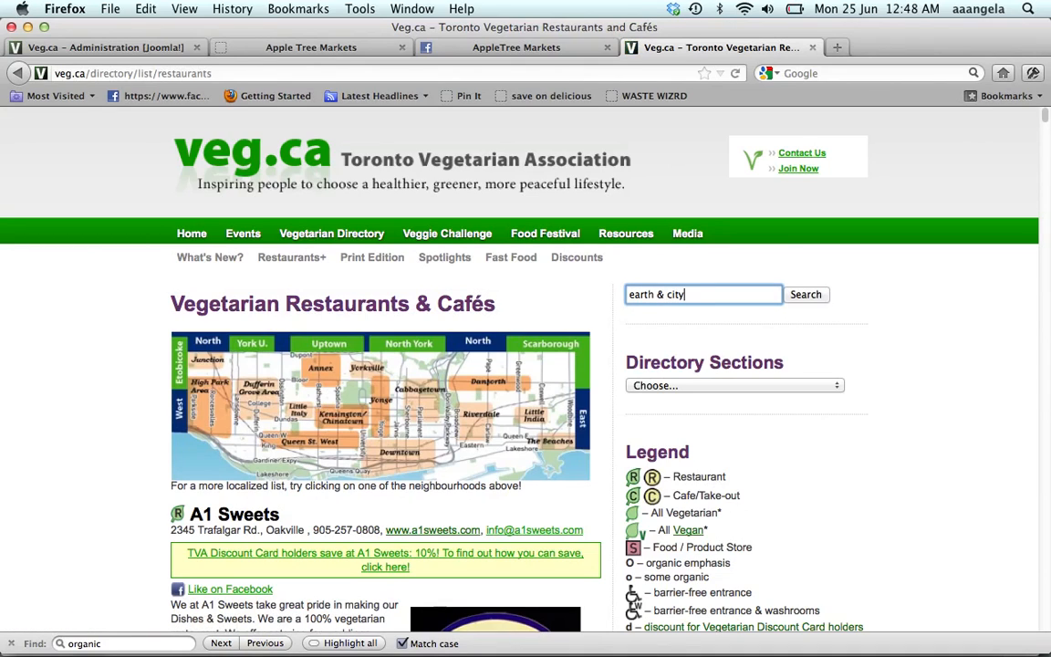
text(ity)
key(Return)
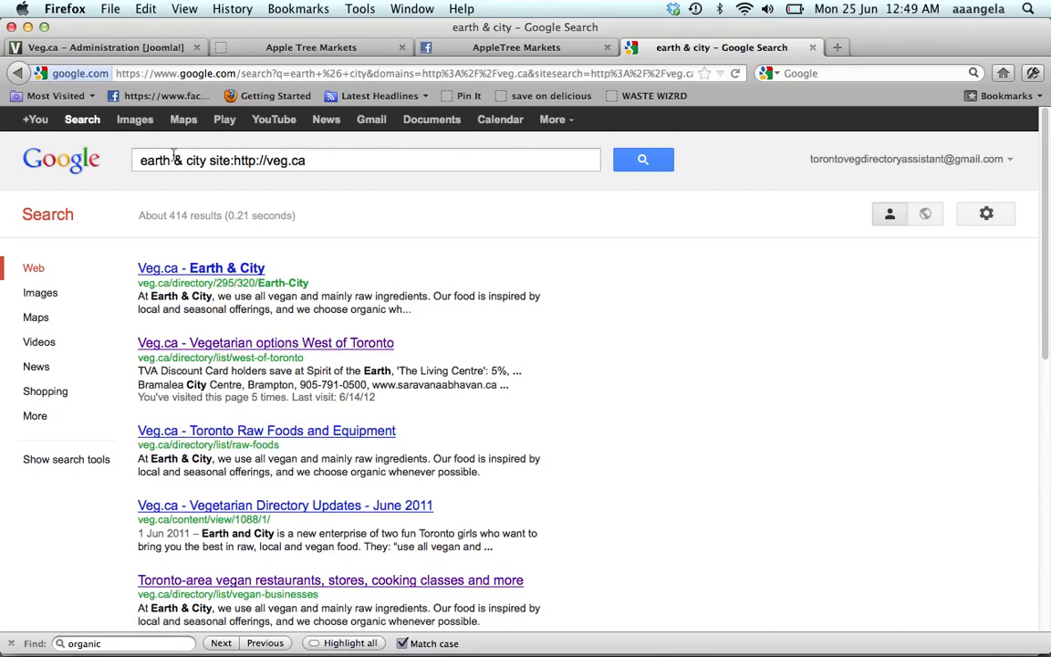
click(173, 270)
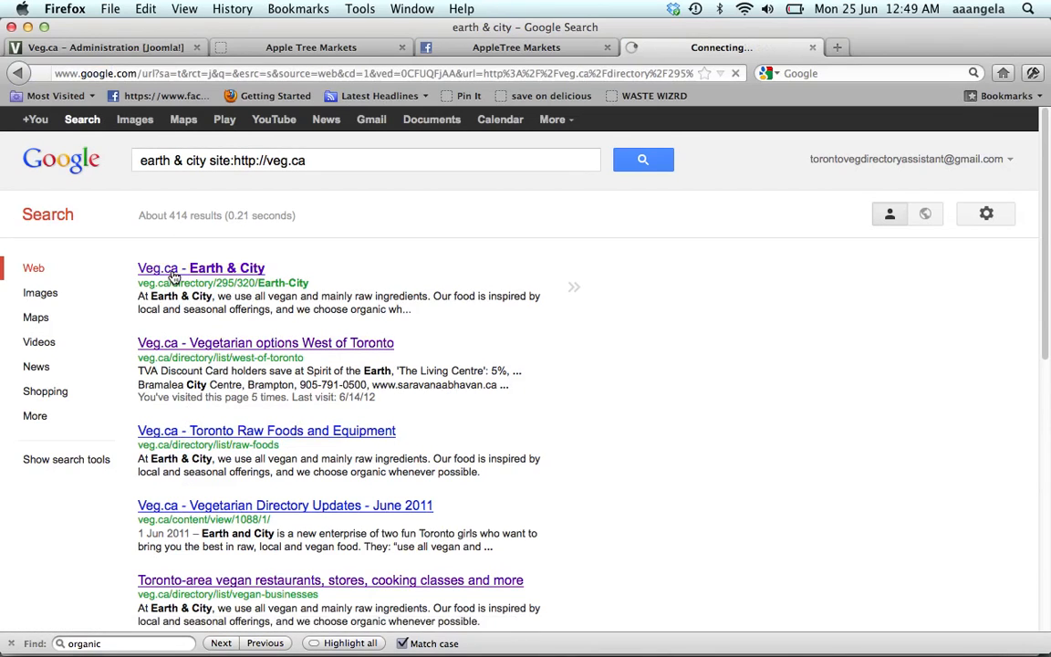
click(266, 70)
key(super+c)
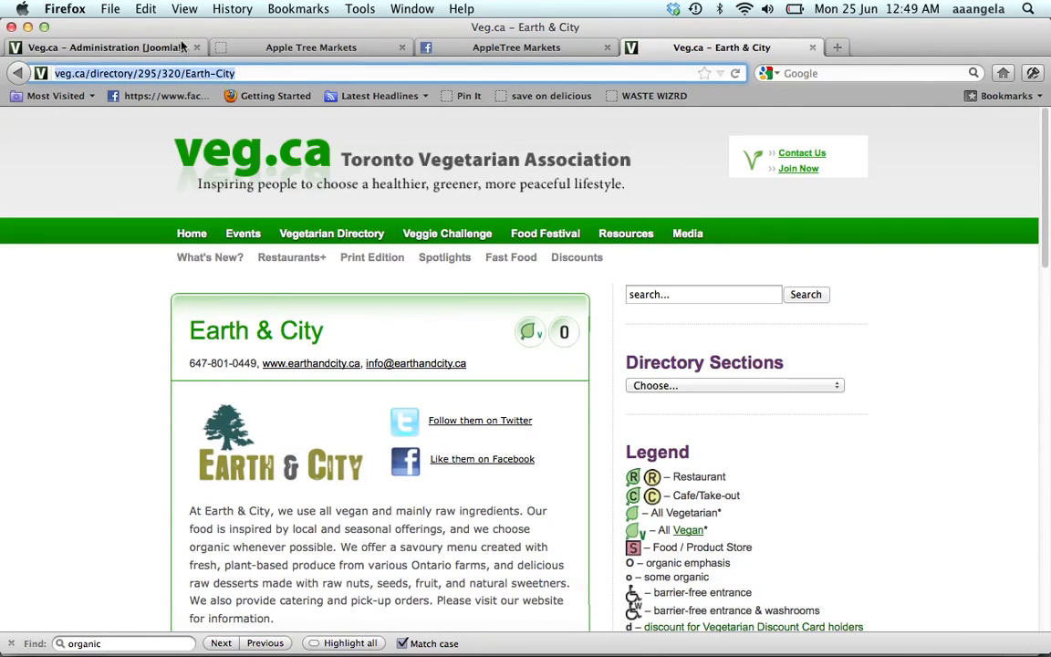
click(141, 46)
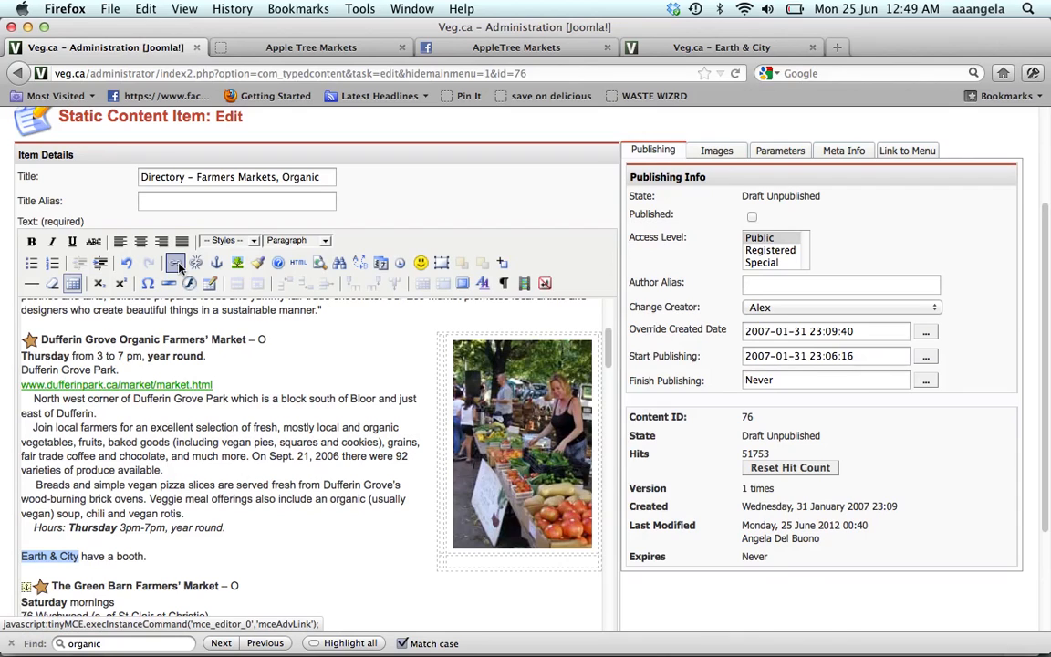
click(176, 263)
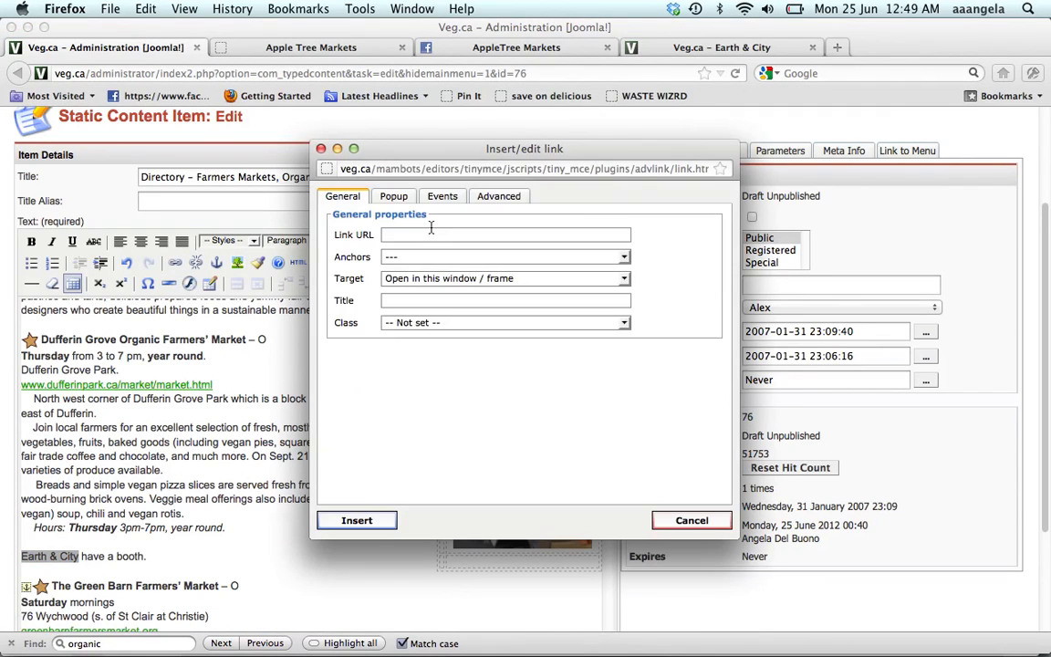
click(425, 234)
key(super+v)
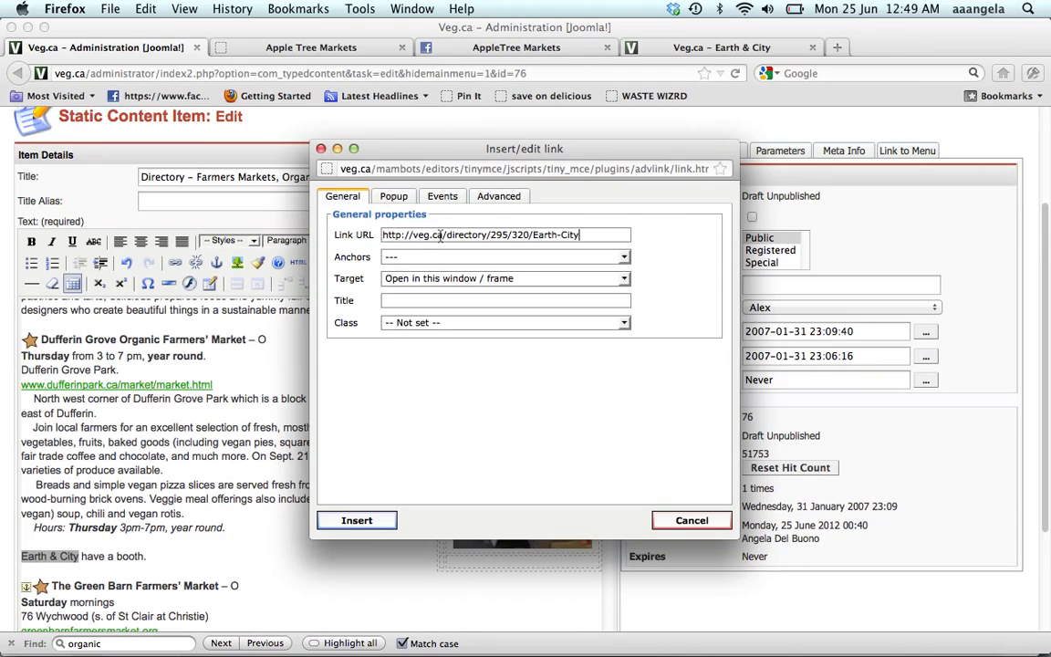
click(355, 521)
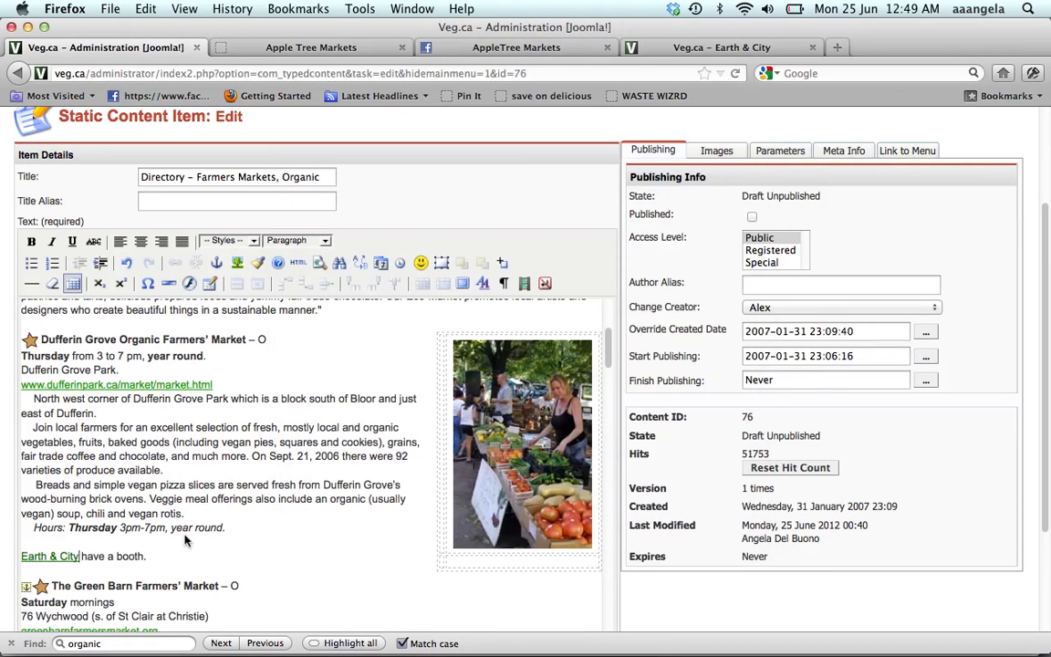
Step: Move the linked "Earth & City have a booth." line from the Dufferin Grove listing to below the Appletree Markets description
drag(146, 557, 4, 556)
key(BackSpace)
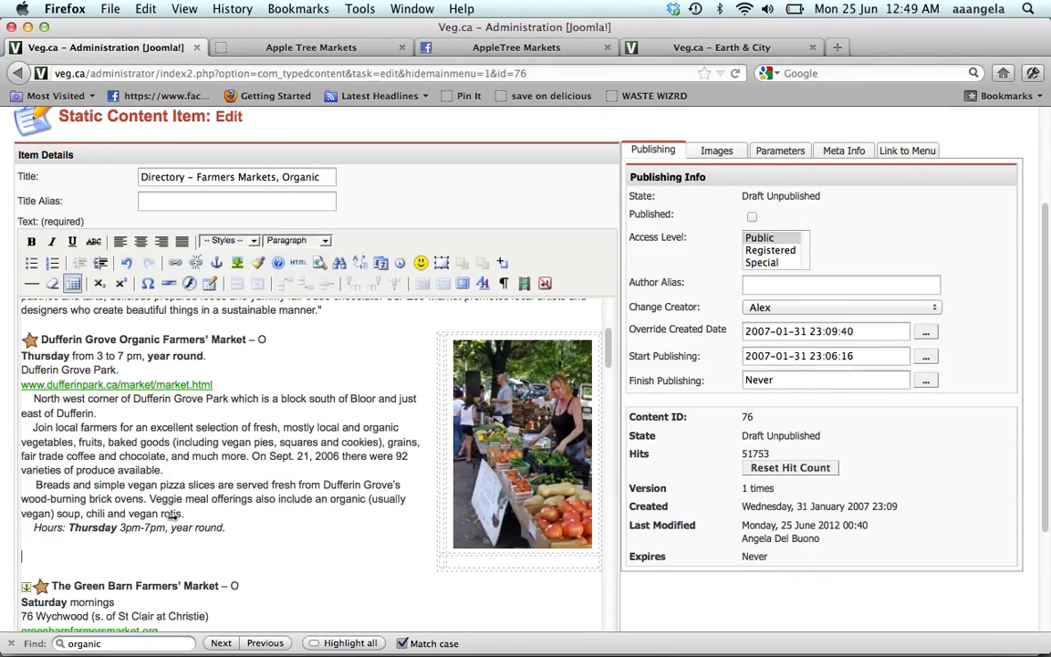
scroll(142, 374, up, 4)
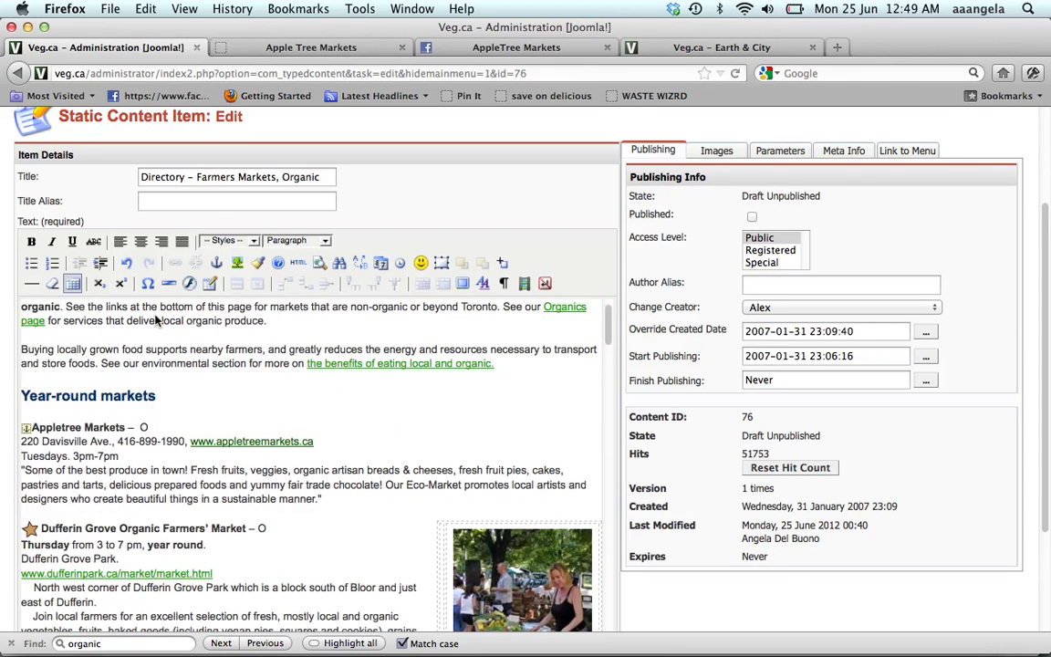
scroll(151, 321, up, 2)
scroll(142, 321, down, 2)
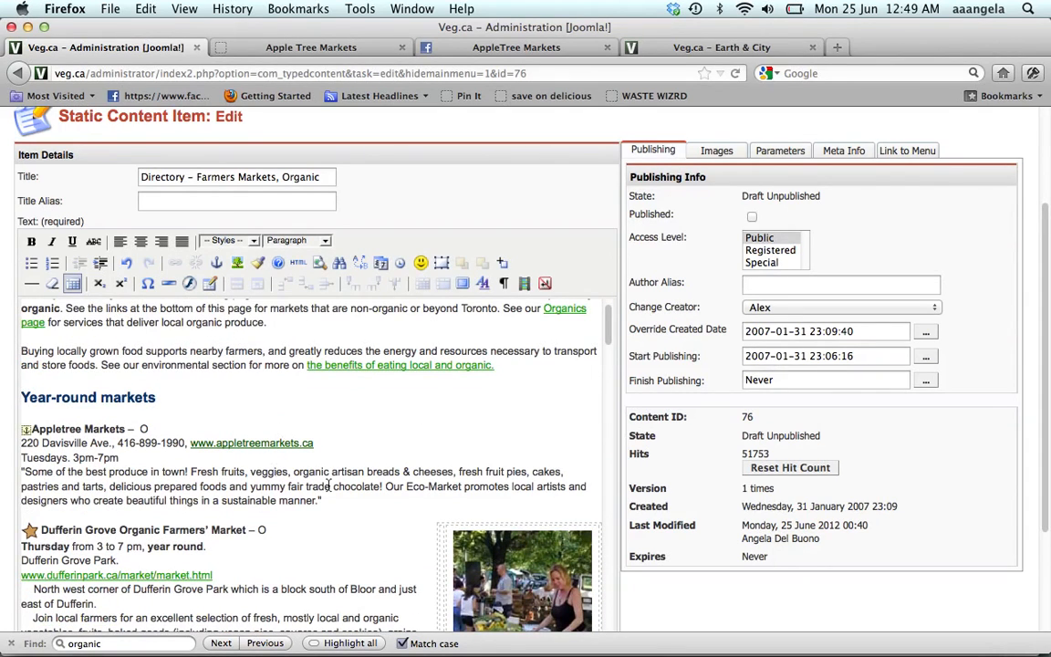
key(super+z)
key(super+z)
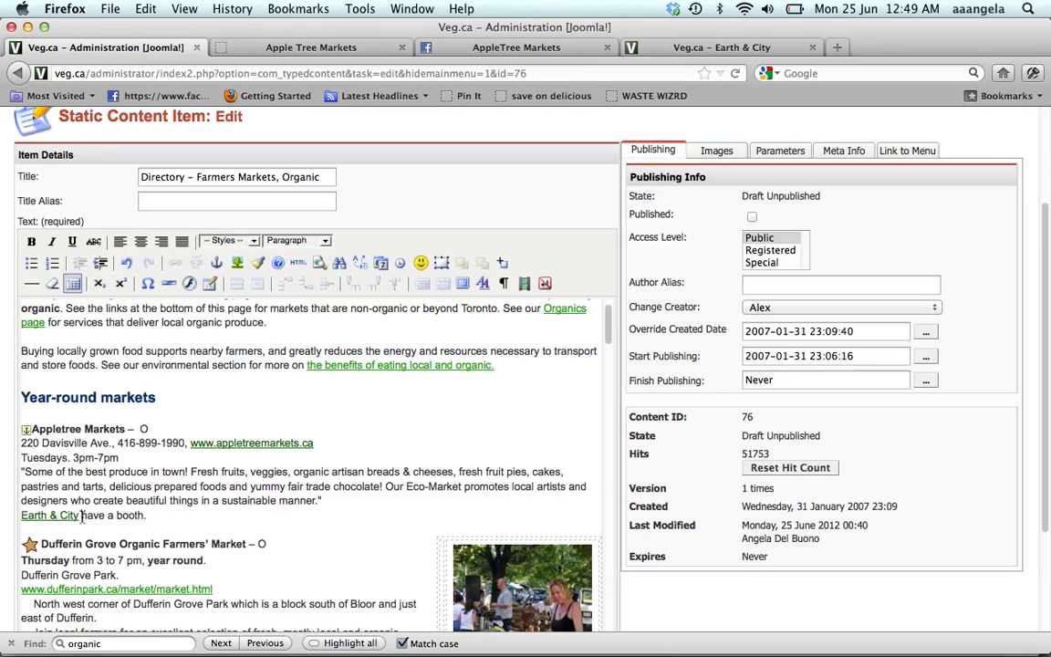
Step: Extend the Earth & City line under Appletree Markets to read "have a booth selling raw, vegan delights."
click(81, 516)
click(150, 516)
text(selling raw, vegan )
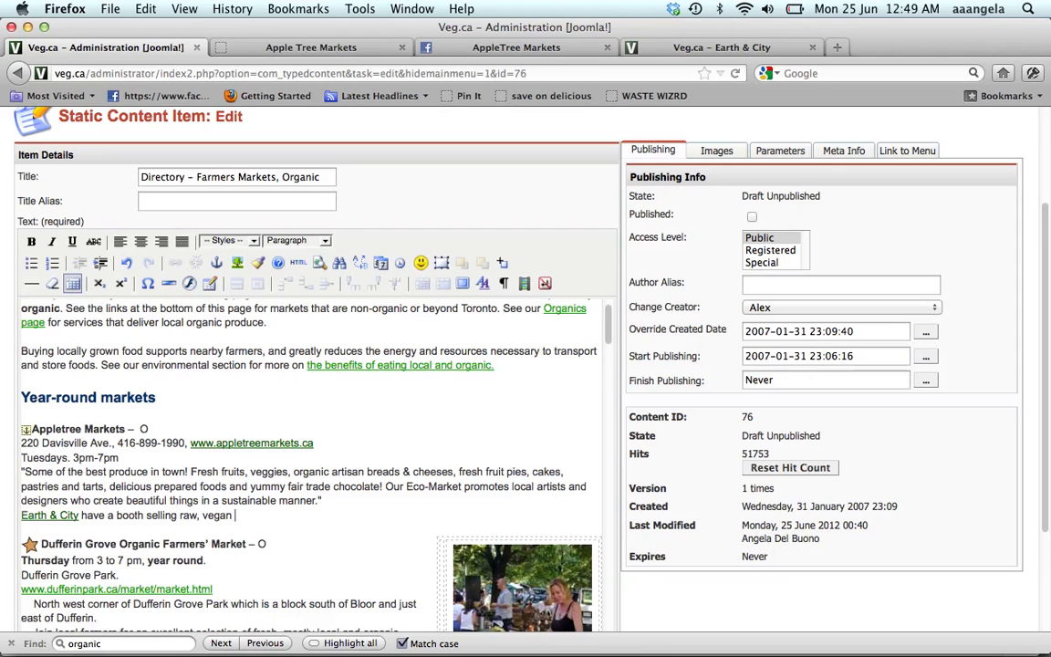
text(delights.)
Step: Change the "O" after the Appletree Markets heading to a lowercase "o" and save the content item
click(146, 431)
scroll(877, 214, up, 3)
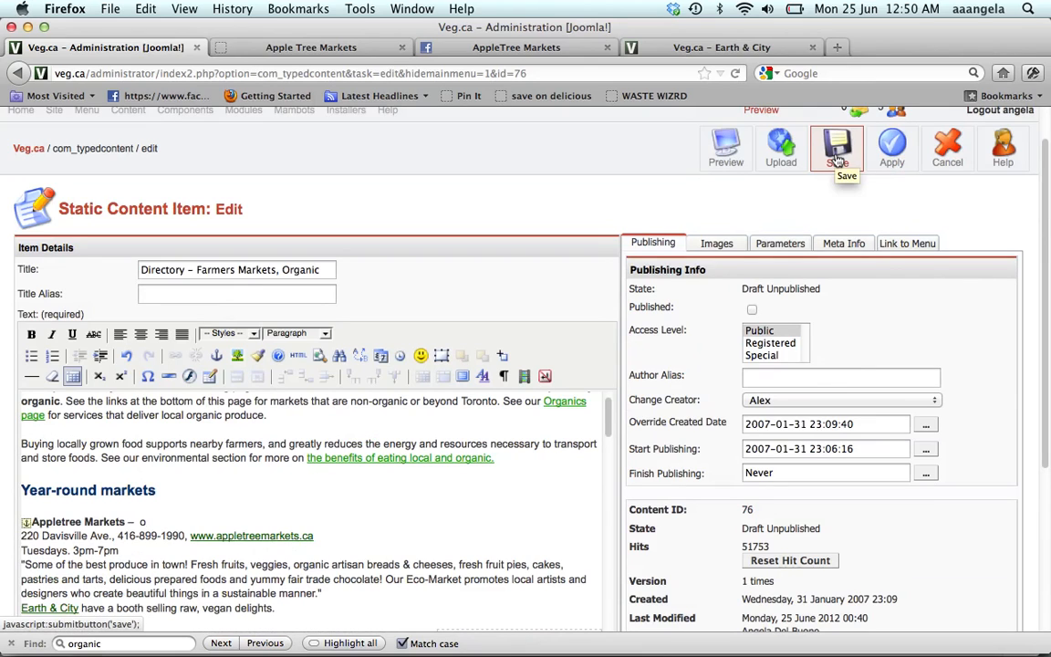
click(837, 160)
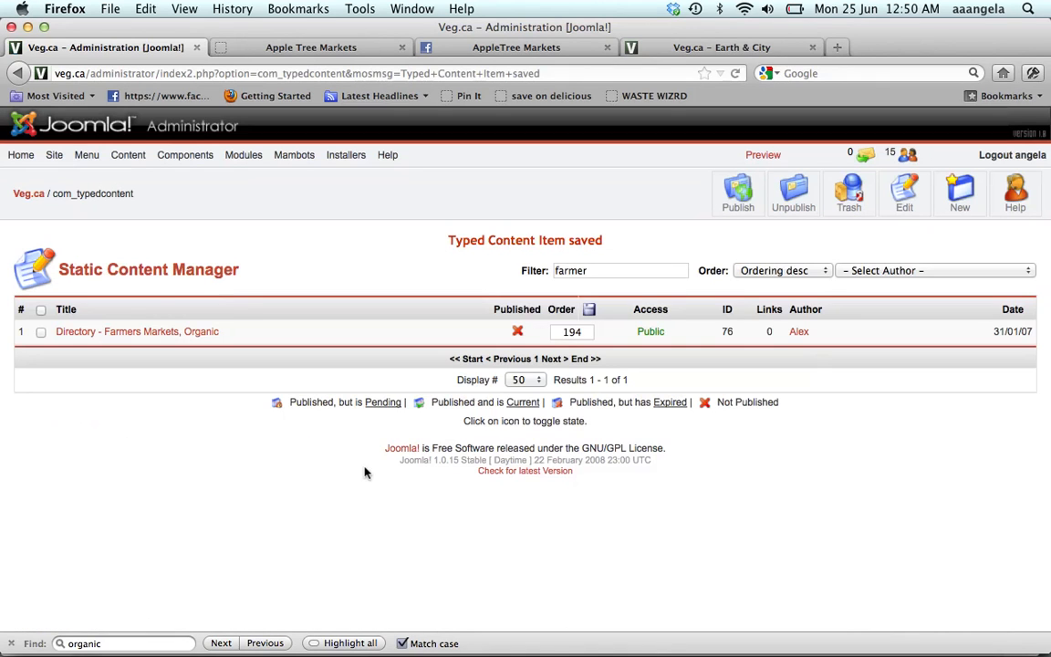
Step: Reopen "Directory - Farmers Markets, Organic" for editing and review its year-round and seasonal market listings
click(146, 332)
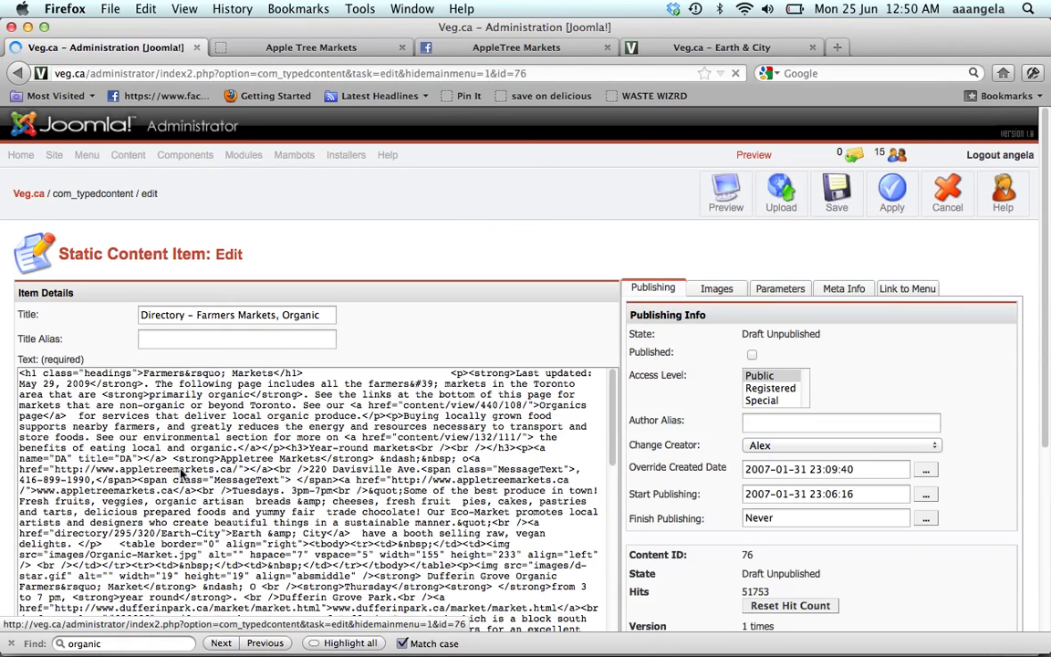
scroll(270, 523, down, 2)
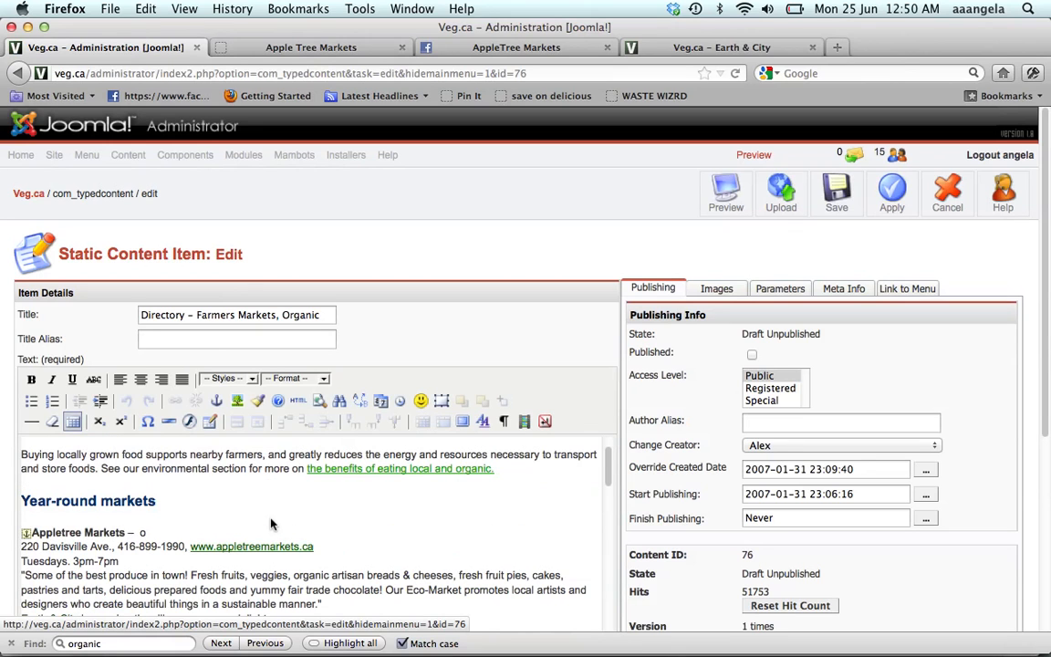
scroll(270, 523, down, 10)
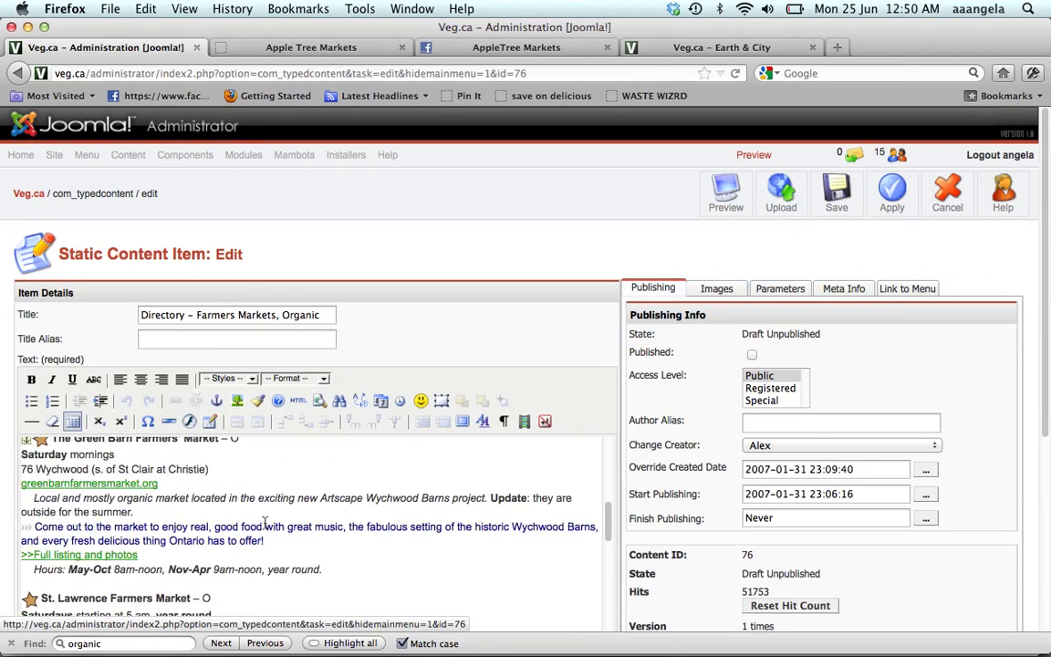
scroll(265, 527, down, 8)
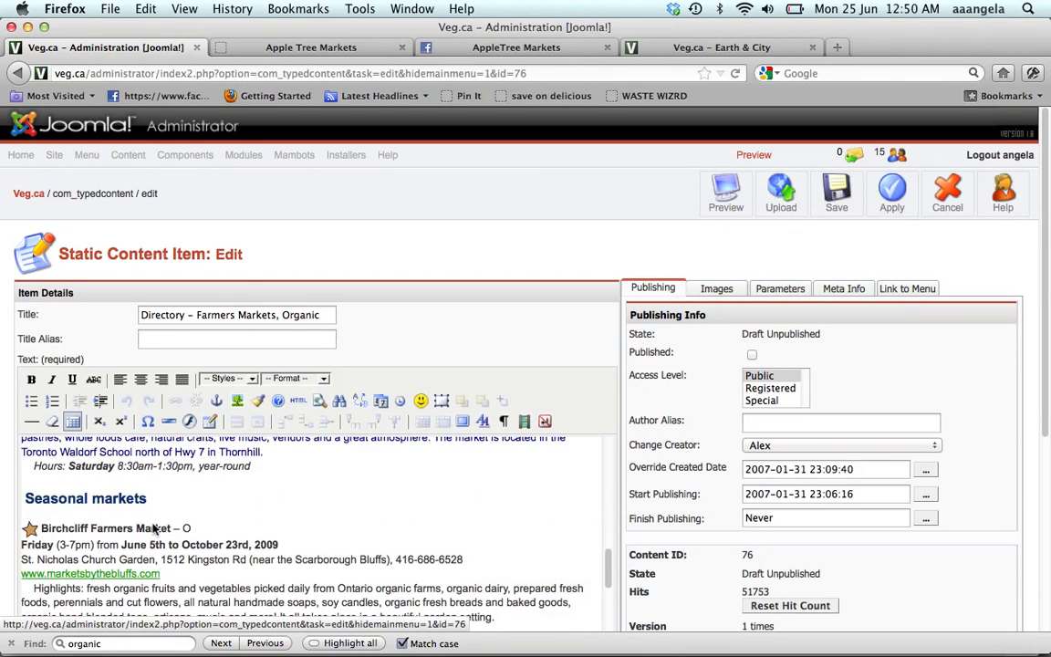
scroll(173, 518, up, 1)
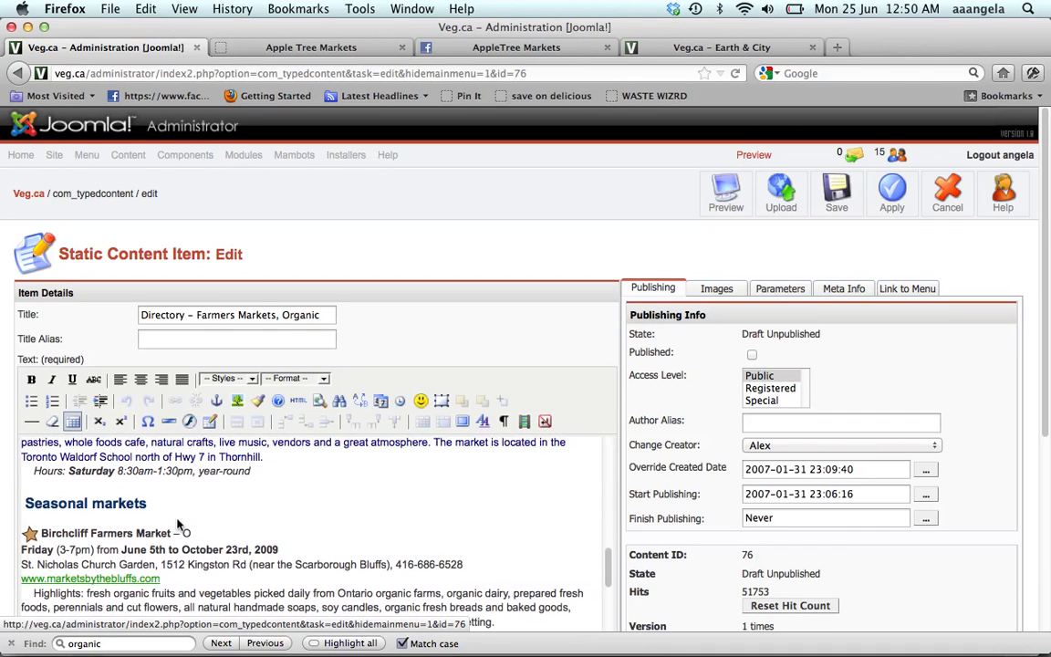
scroll(252, 534, up, 10)
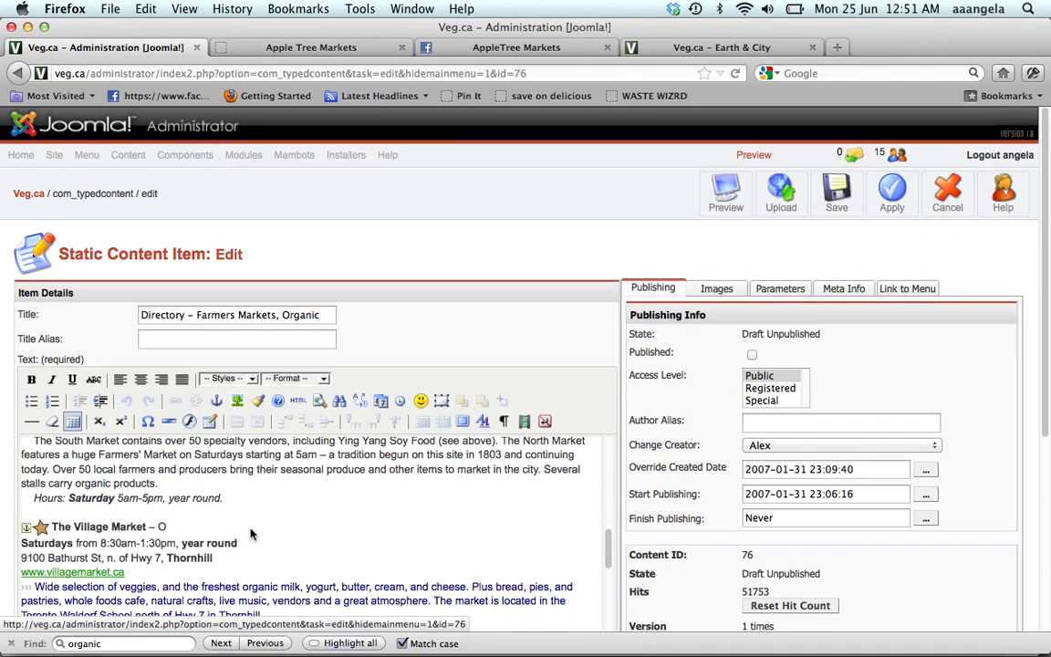
scroll(251, 534, up, 6)
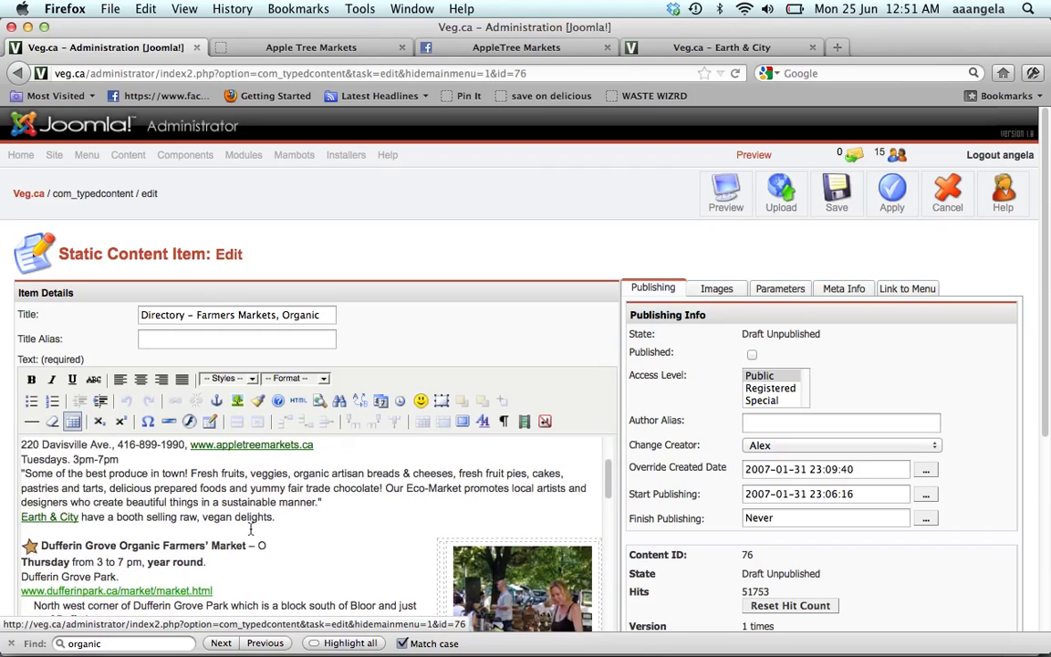
scroll(252, 534, up, 2)
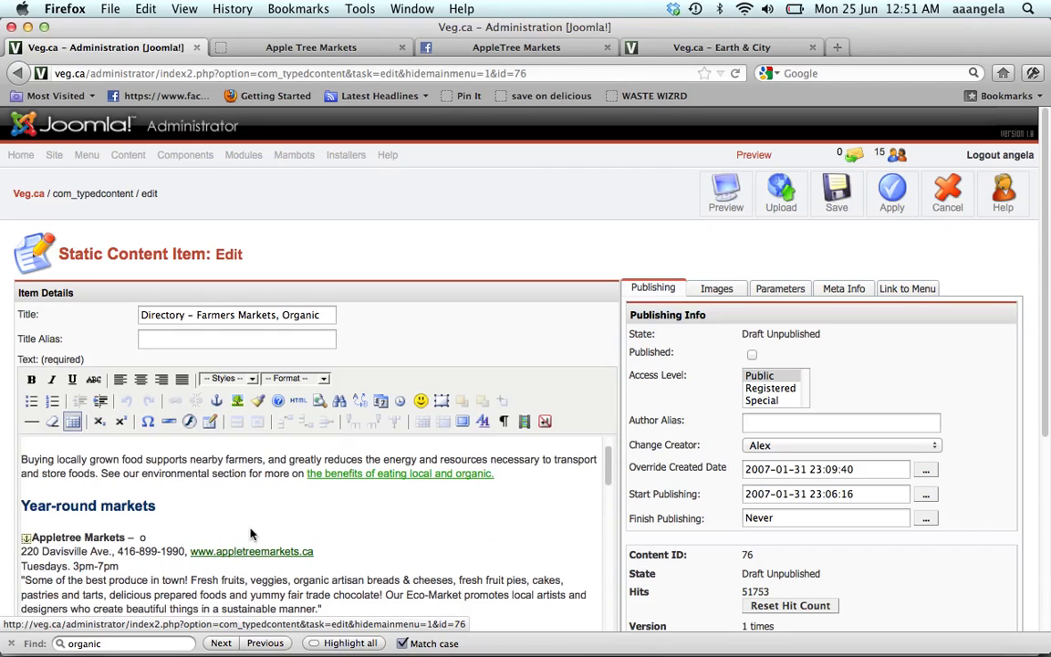
scroll(252, 534, up, 4)
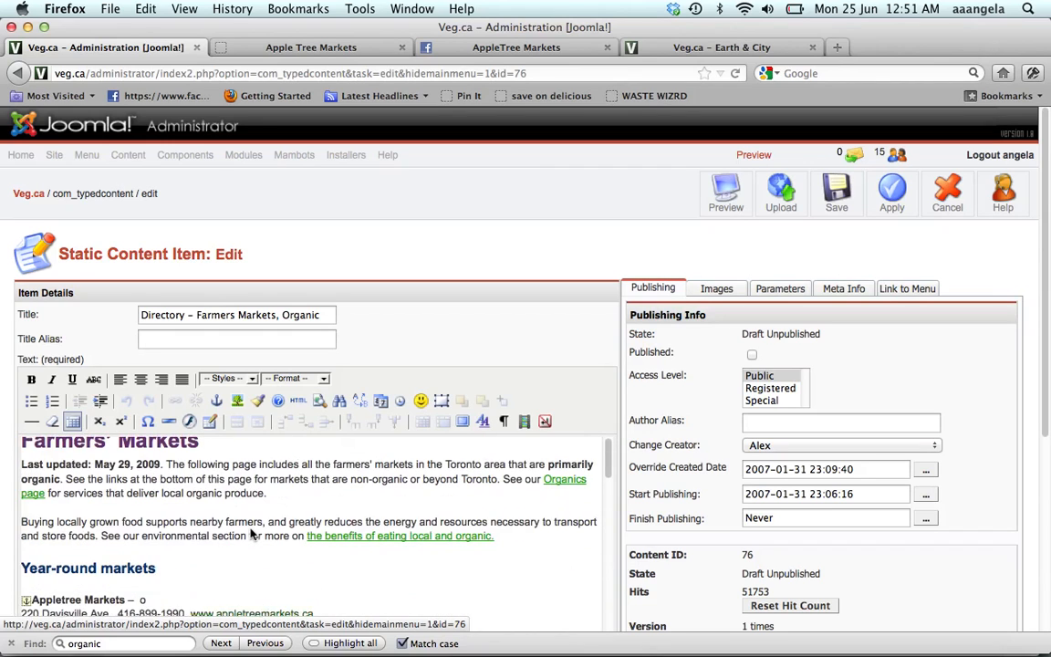